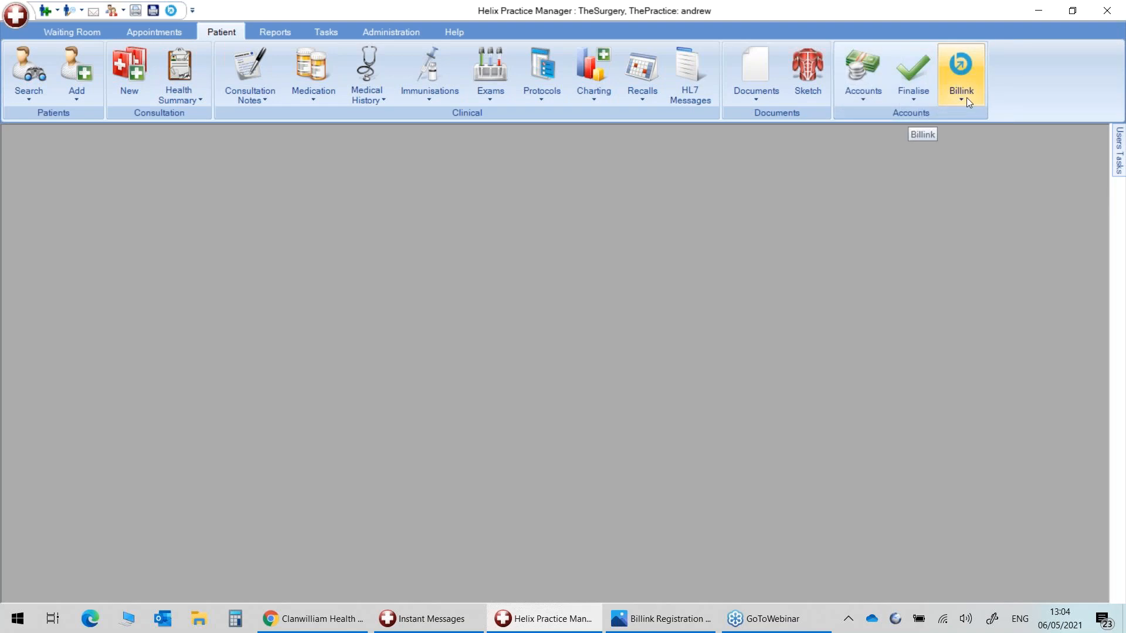
# Look over the Billink charge options in Helix, then close the menu.
pyautogui.click(966, 98)
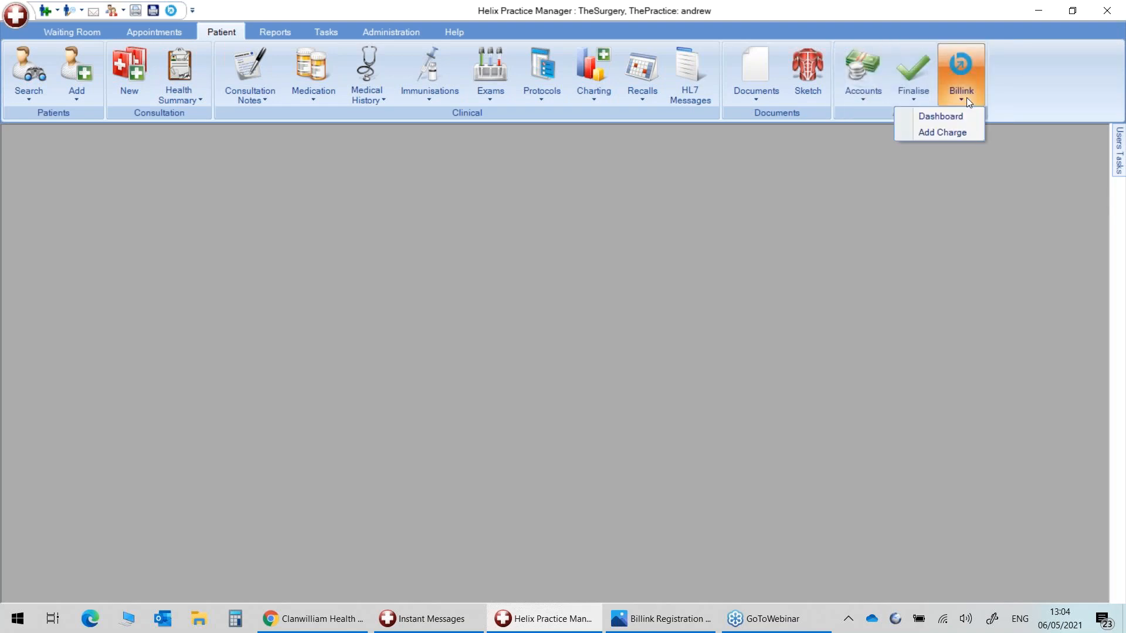
pyautogui.click(956, 158)
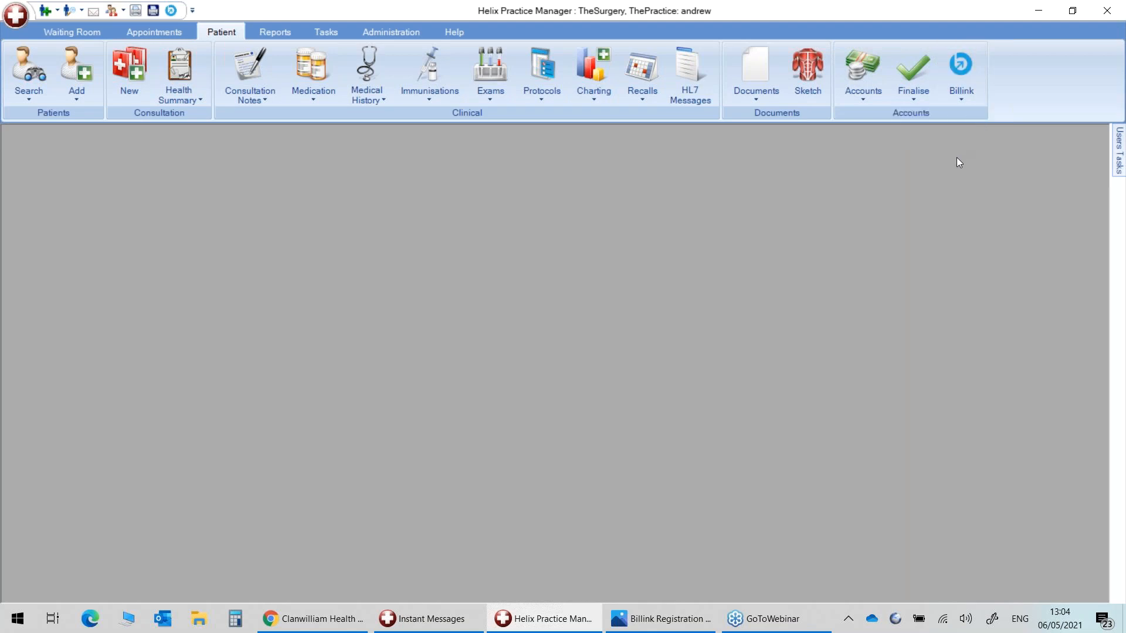
pyautogui.click(958, 100)
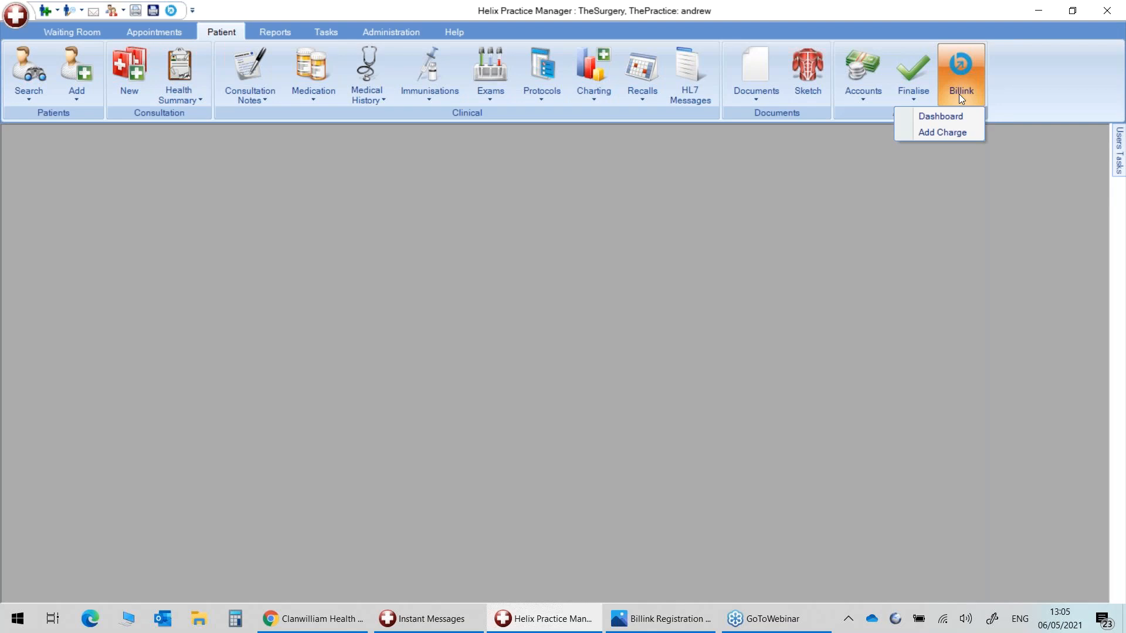
pyautogui.click(778, 623)
# Open the Billink registration screenshot and advance to the Your Details form.
pyautogui.click(660, 618)
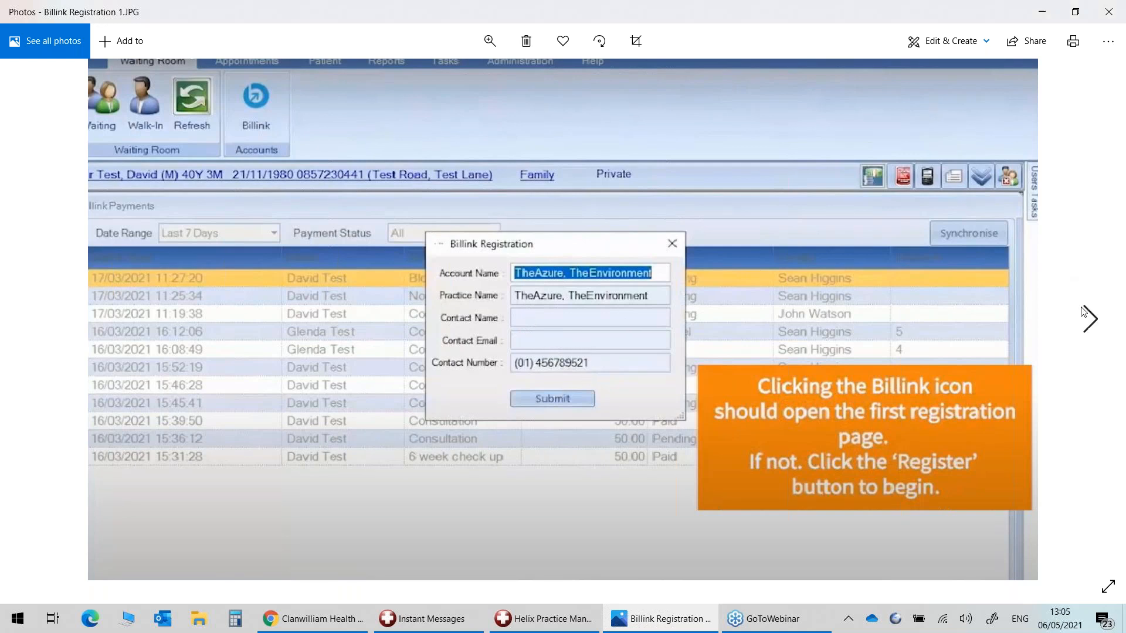
pyautogui.click(1090, 322)
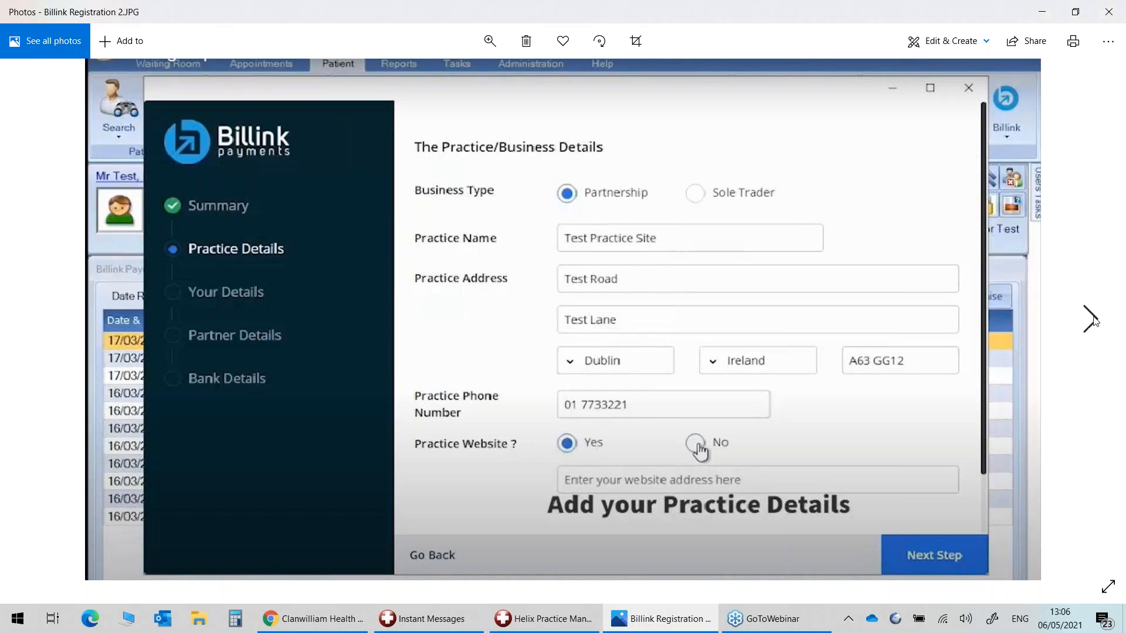
pyautogui.click(1092, 321)
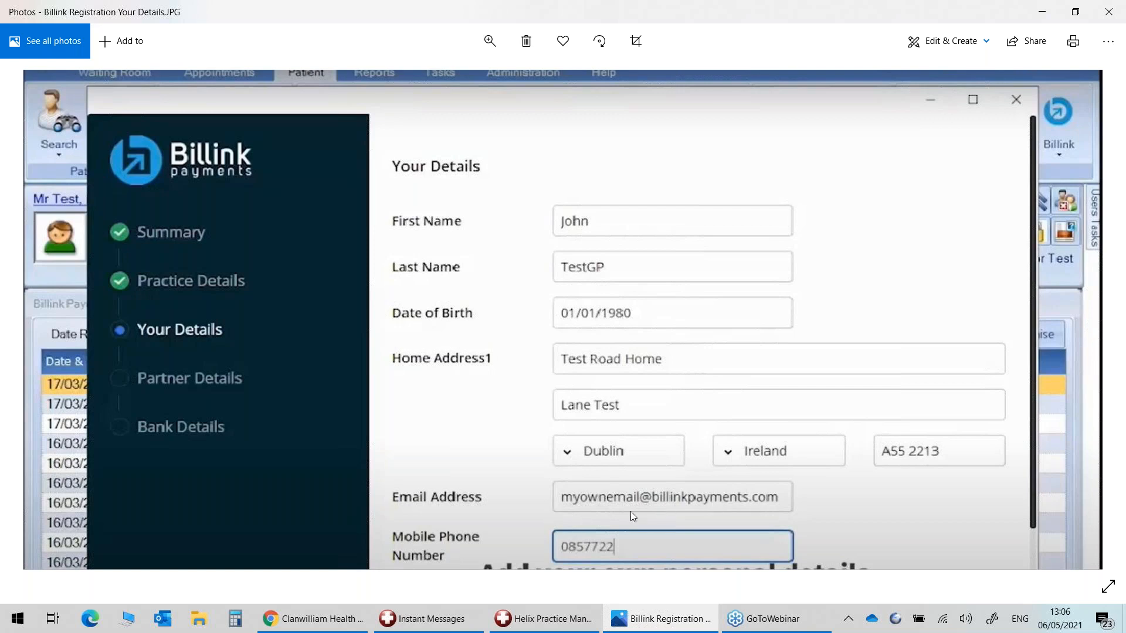
# Advance through the Partner Details and Bank Details screenshots, then close Photos.
pyautogui.click(1088, 316)
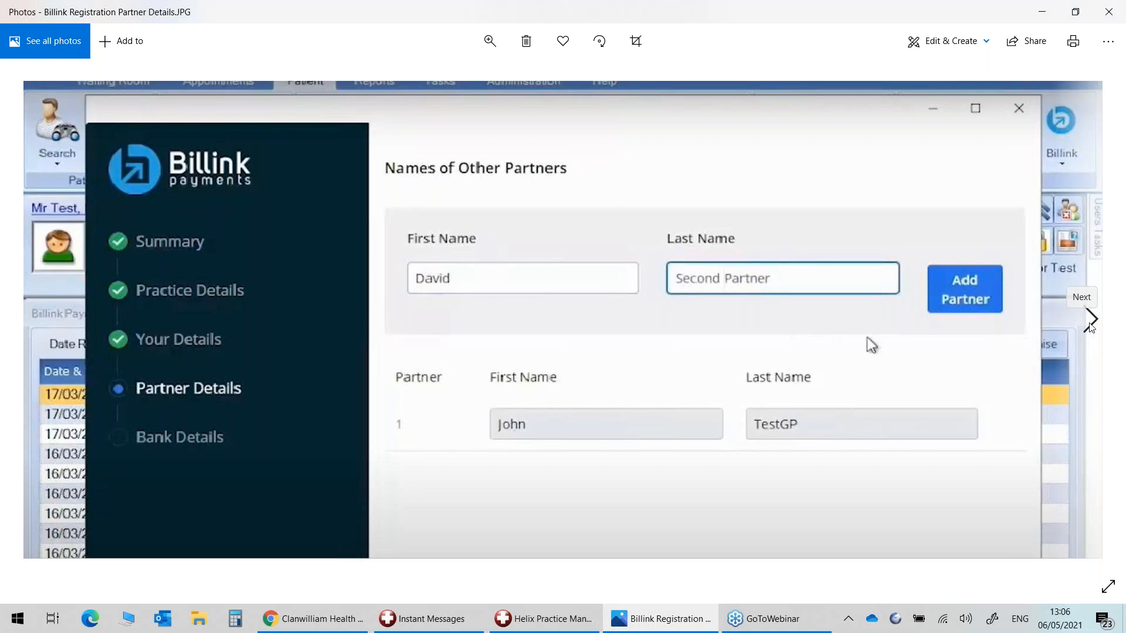
pyautogui.click(1089, 318)
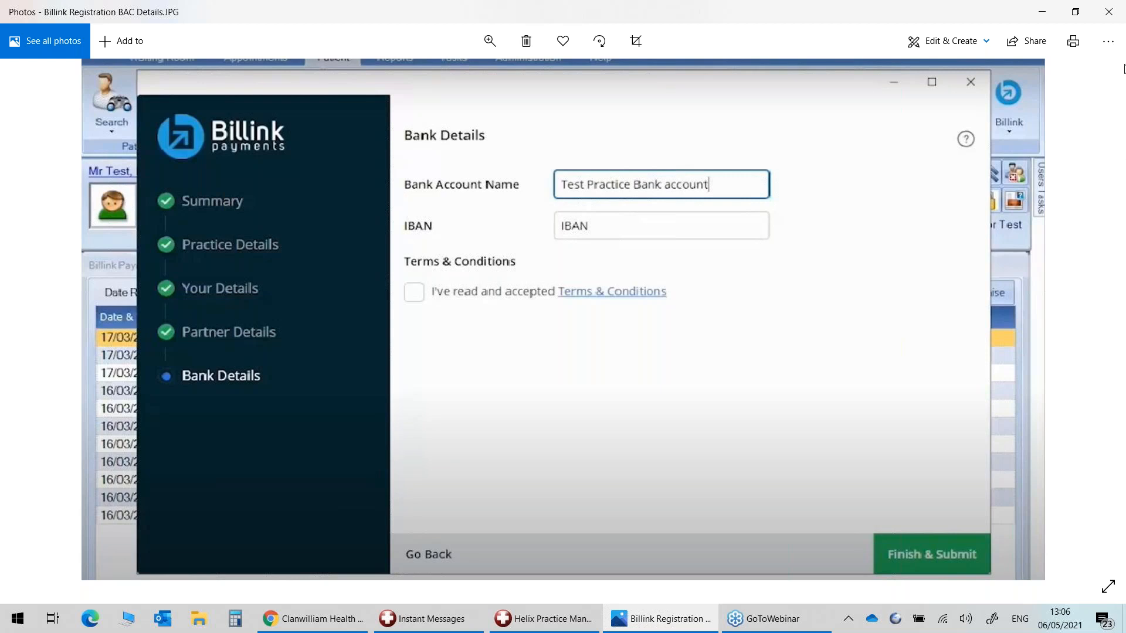
pyautogui.click(1108, 12)
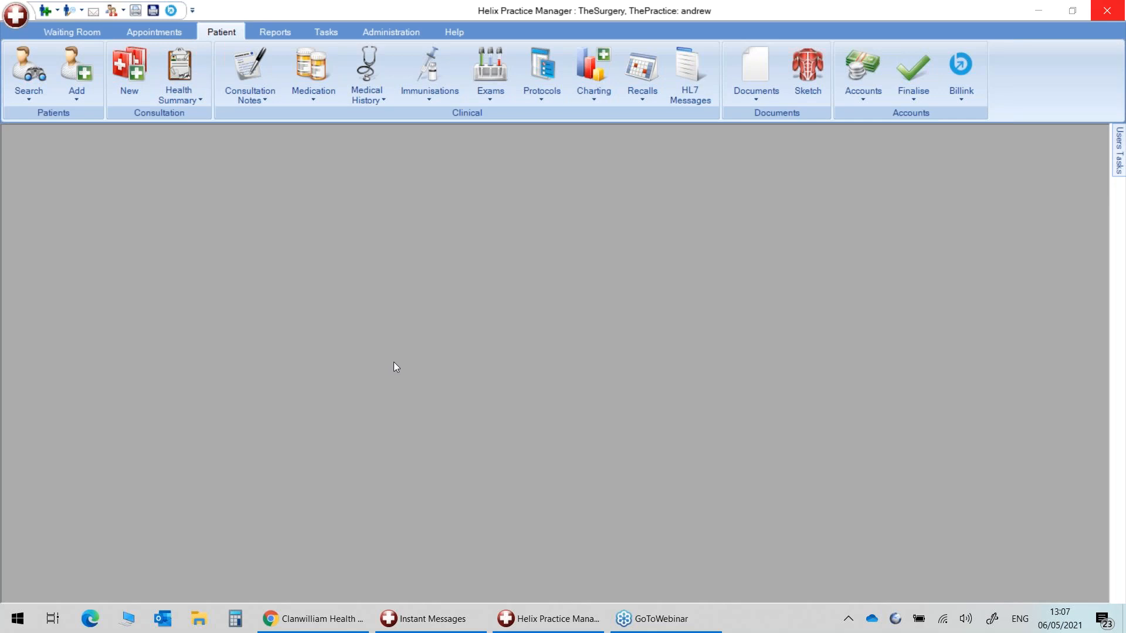
# Load the first recent patient's record and show the Billink charge options.
pyautogui.click(34, 98)
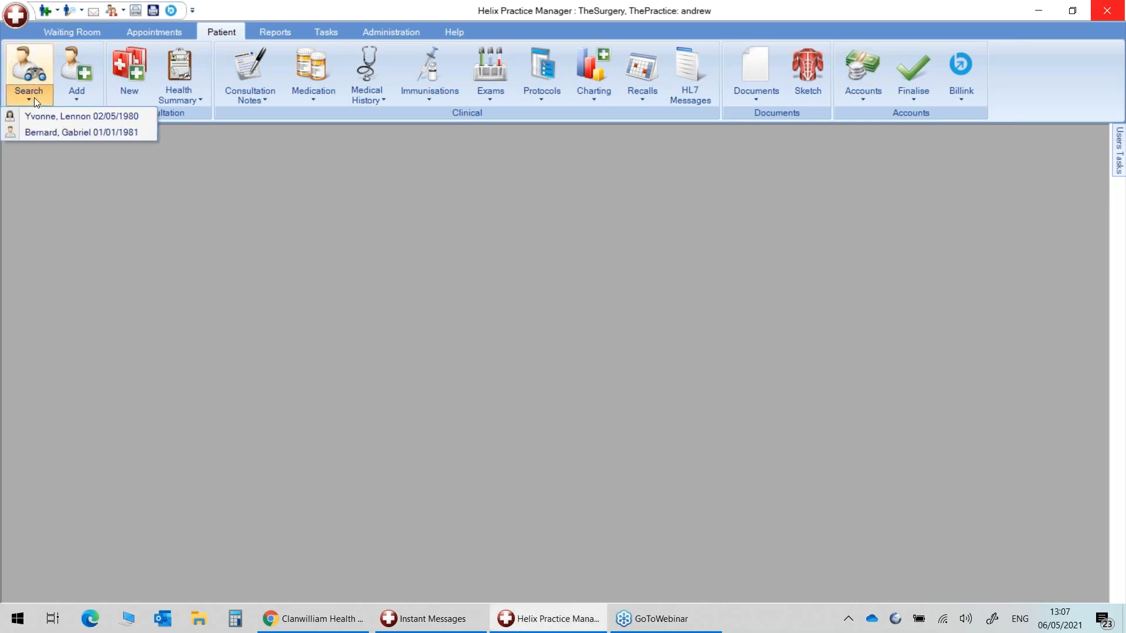
pyautogui.click(35, 114)
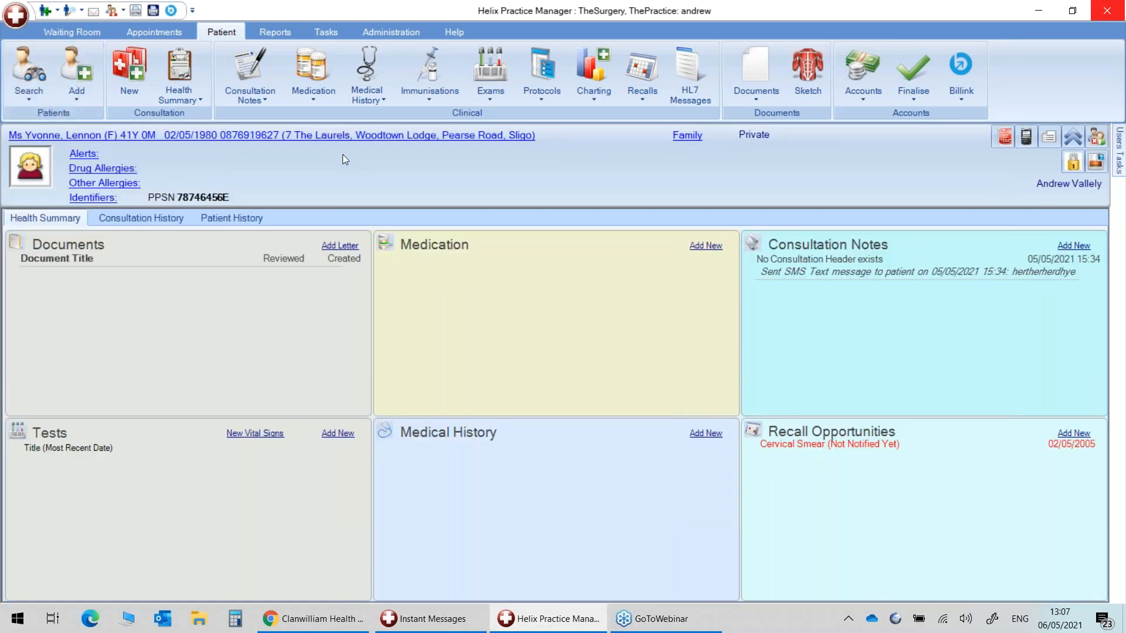
pyautogui.click(959, 93)
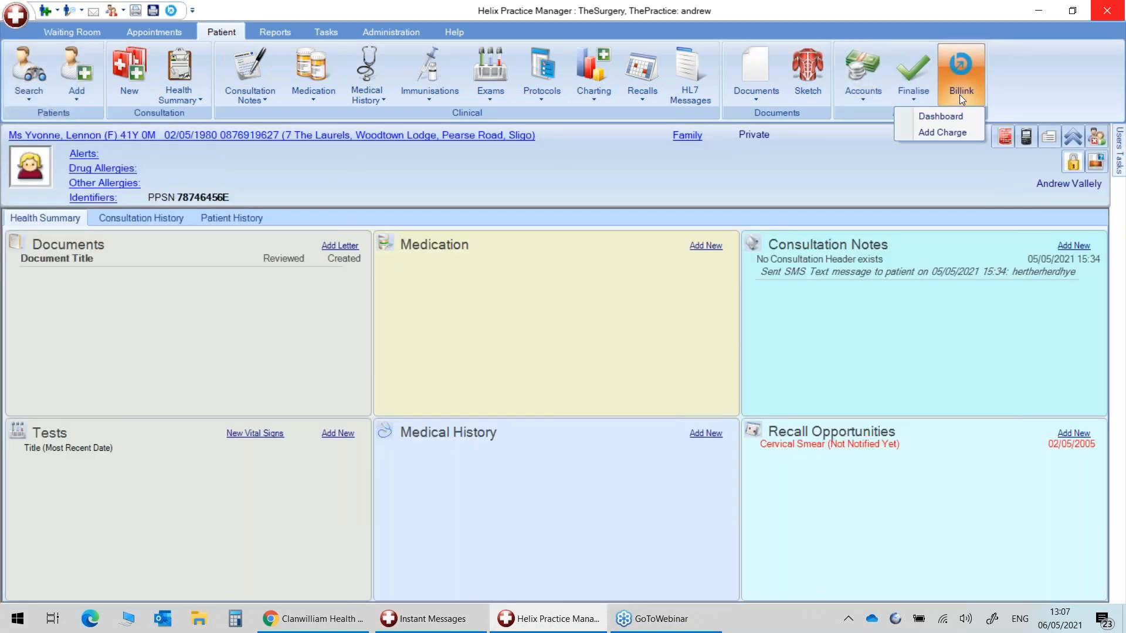
# Start a new Billink patient charge, keeping the current healthcare provider.
pyautogui.click(942, 132)
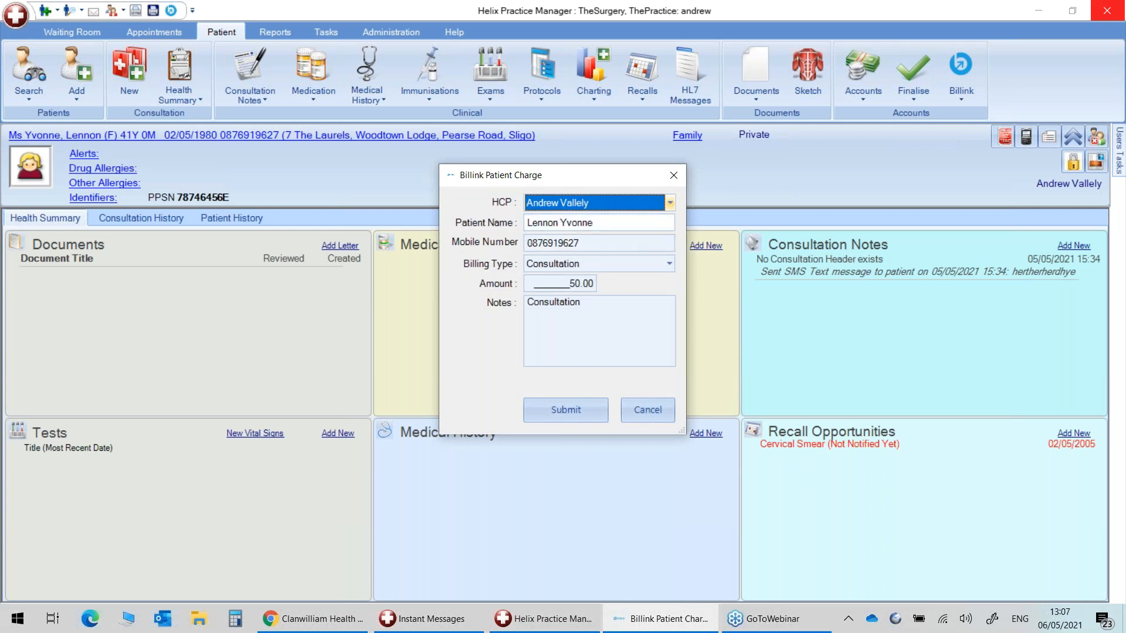
pyautogui.click(669, 202)
pyautogui.click(589, 219)
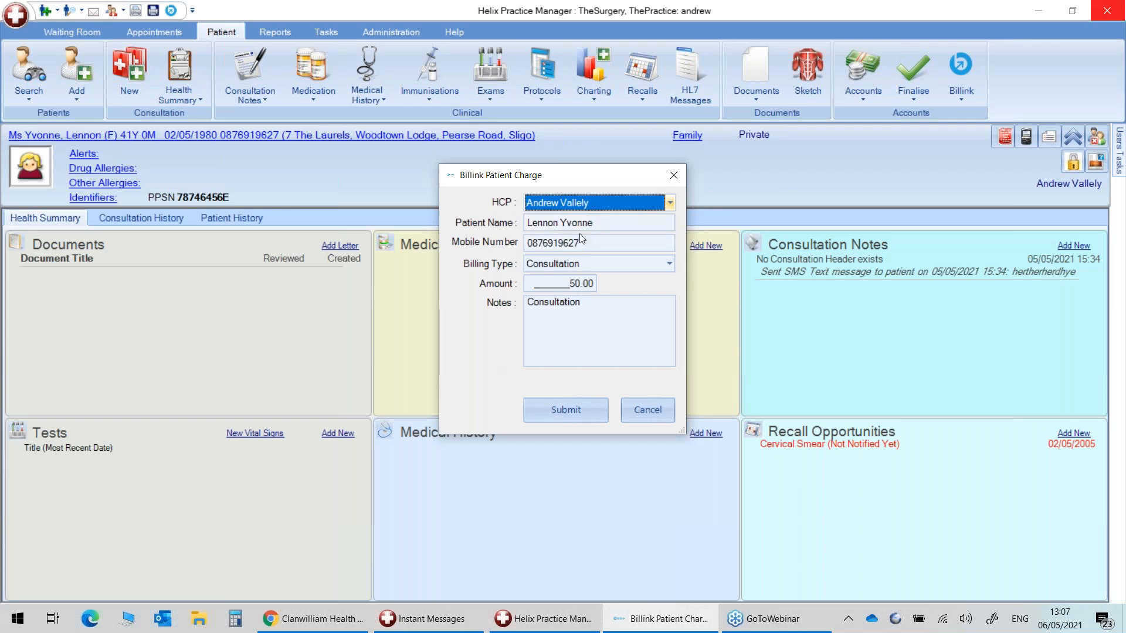
pyautogui.moveTo(598, 222); pyautogui.dragTo(526, 222)
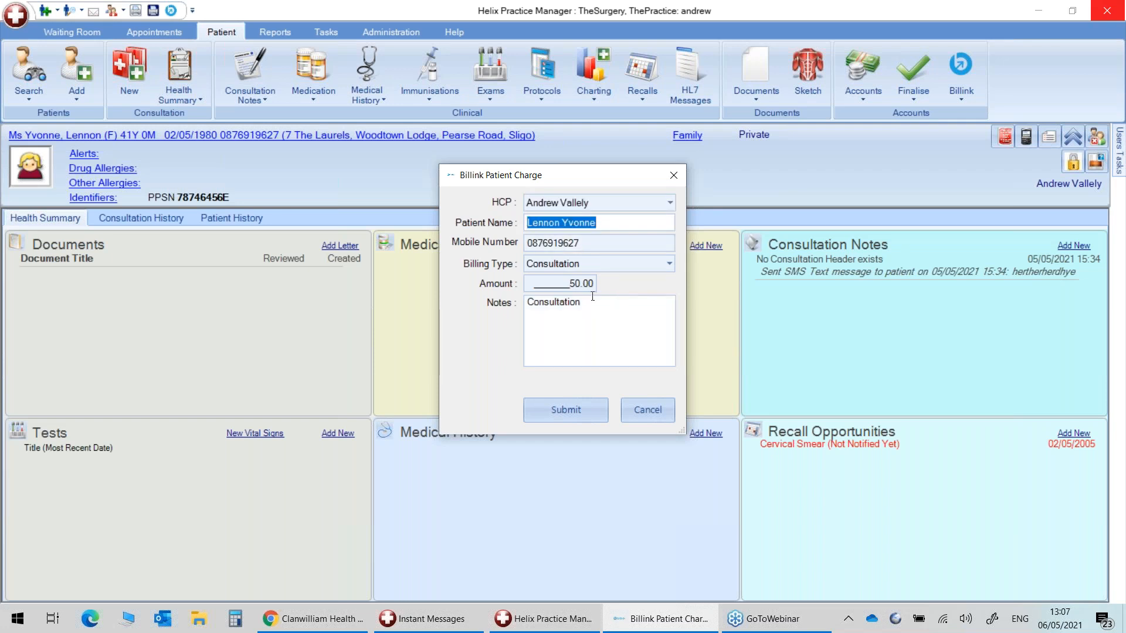
pyautogui.press('Tab')
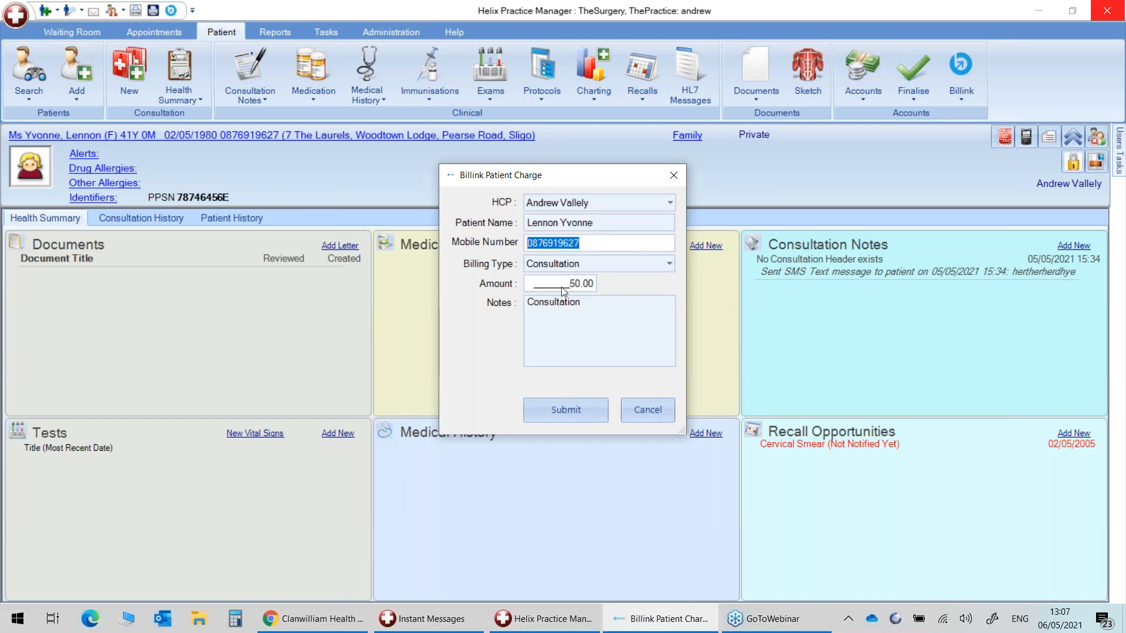
# Set the charge's billing type to Consultation, giving amount 50.00.
pyautogui.click(592, 261)
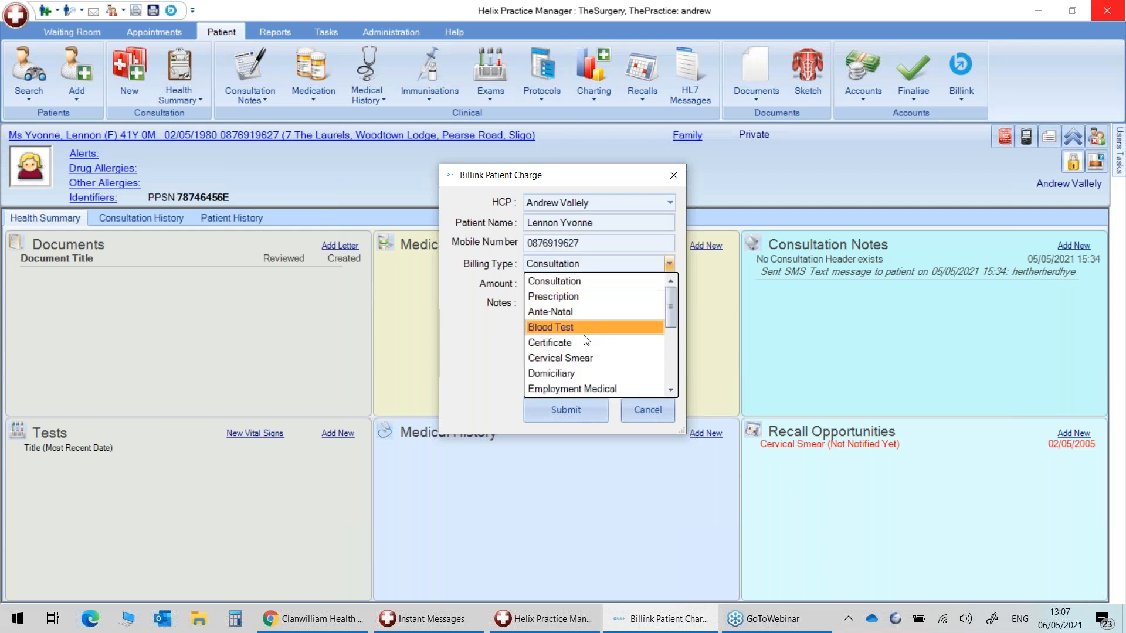
pyautogui.scroll(-3, 584, 372)
pyautogui.scroll(3, 583, 372)
pyautogui.click(560, 280)
pyautogui.click(589, 270)
pyautogui.scroll(-2, 587, 346)
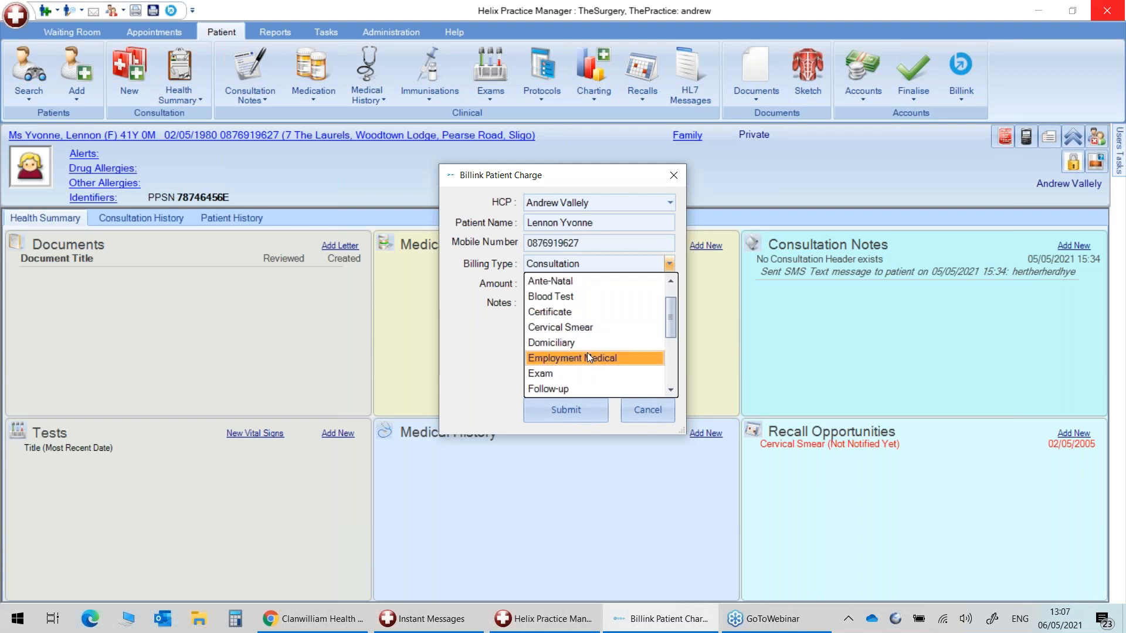
pyautogui.scroll(1, 587, 353)
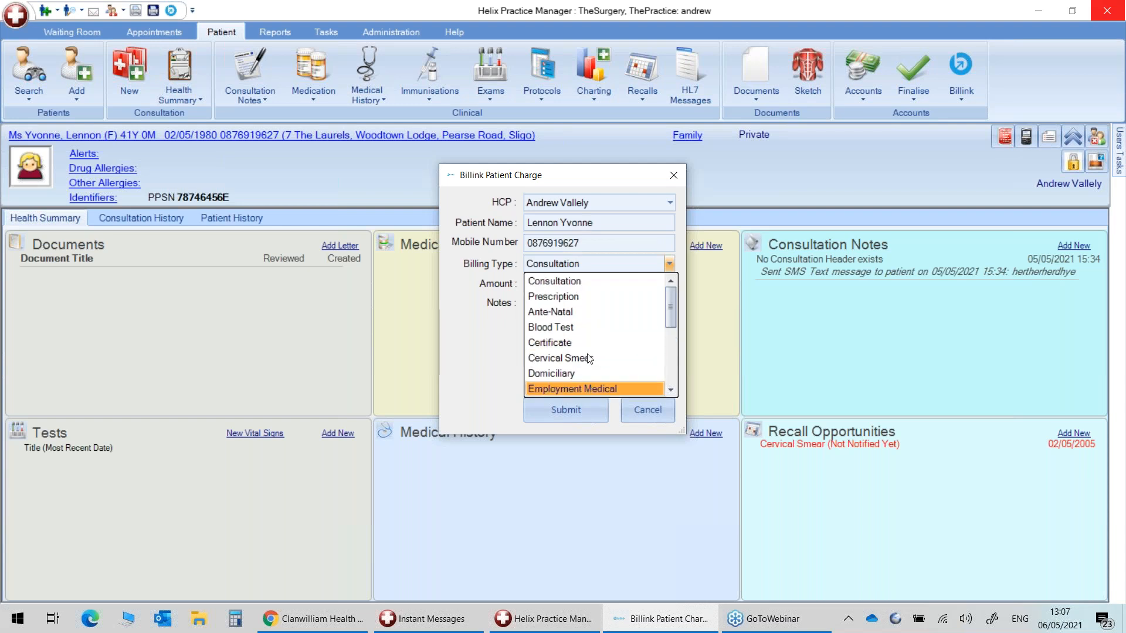
pyautogui.click(571, 282)
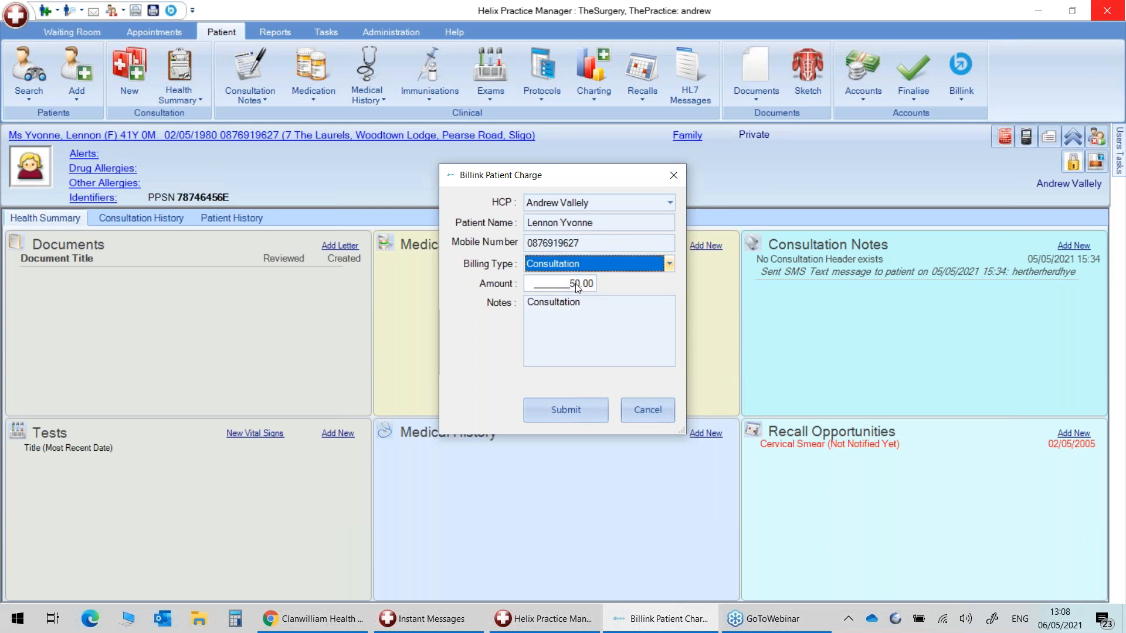
pyautogui.click(576, 286)
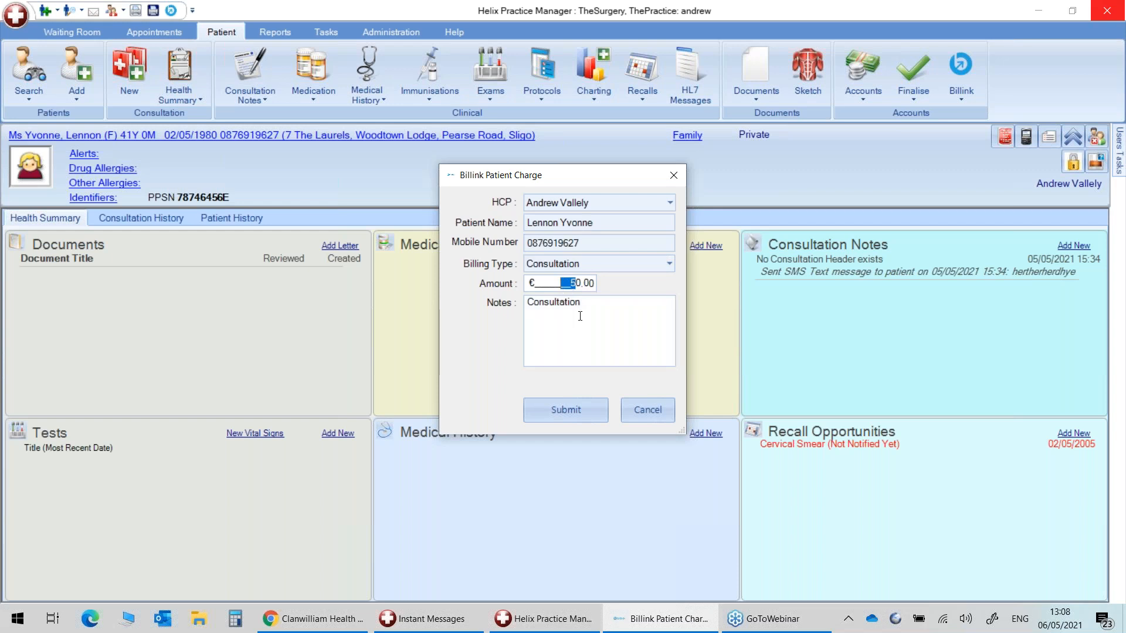
# Change the charge amount to 100 and extend the notes to 'Consultation & Script'.
pyautogui.write('7')
pyautogui.click(589, 303)
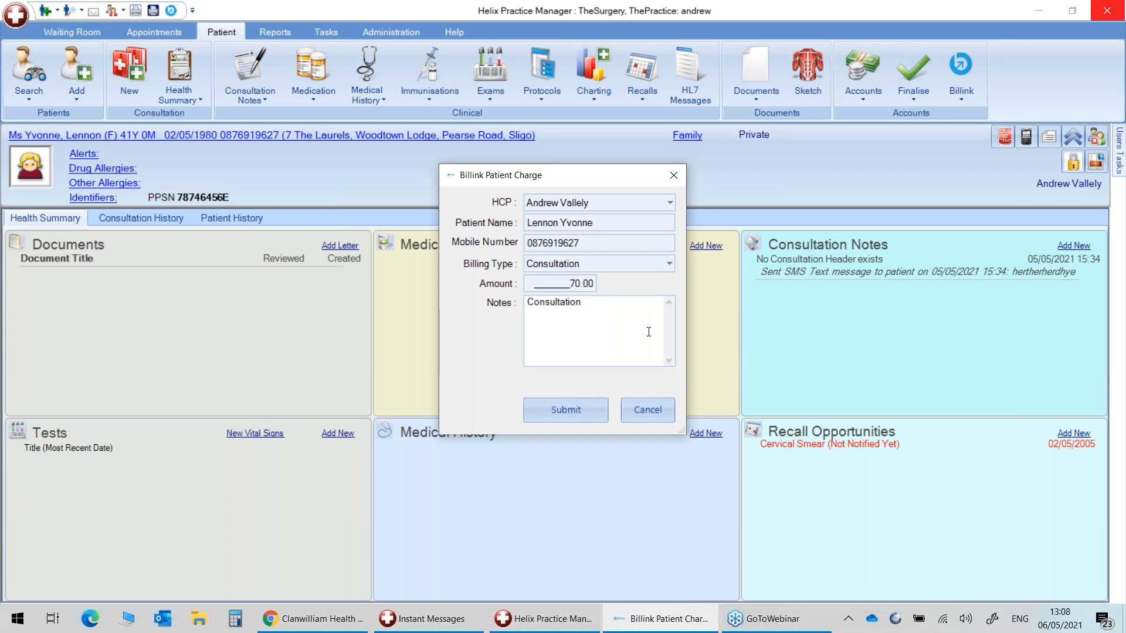
pyautogui.write('& Script')
pyautogui.moveTo(578, 286); pyautogui.dragTo(560, 284)
pyautogui.write('999')
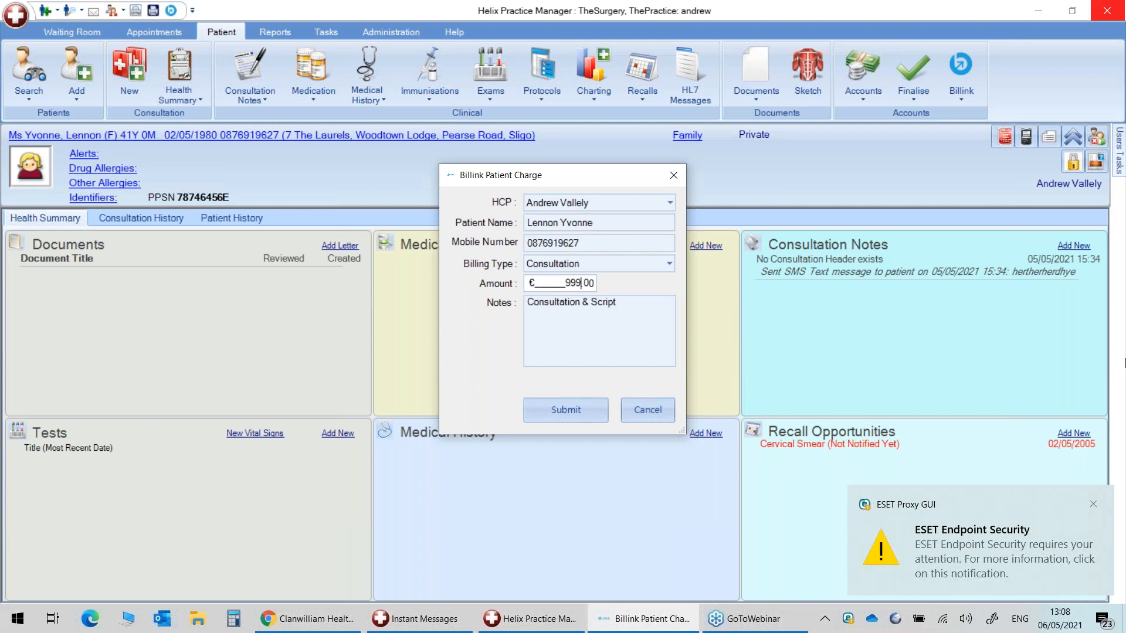
pyautogui.click(1094, 505)
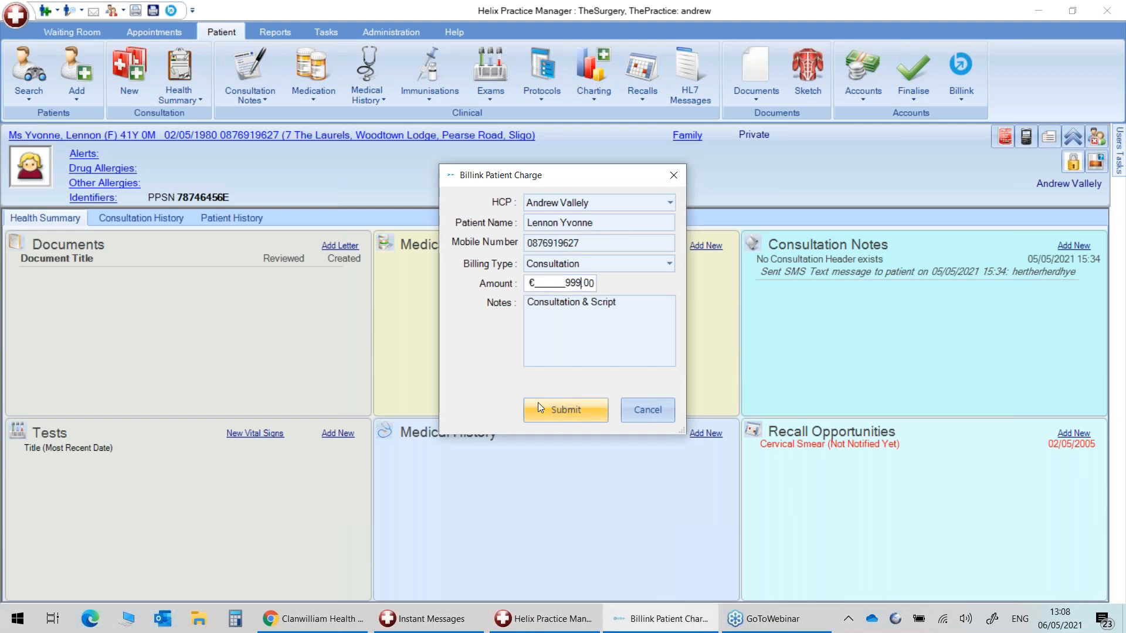
pyautogui.doubleClick(572, 283)
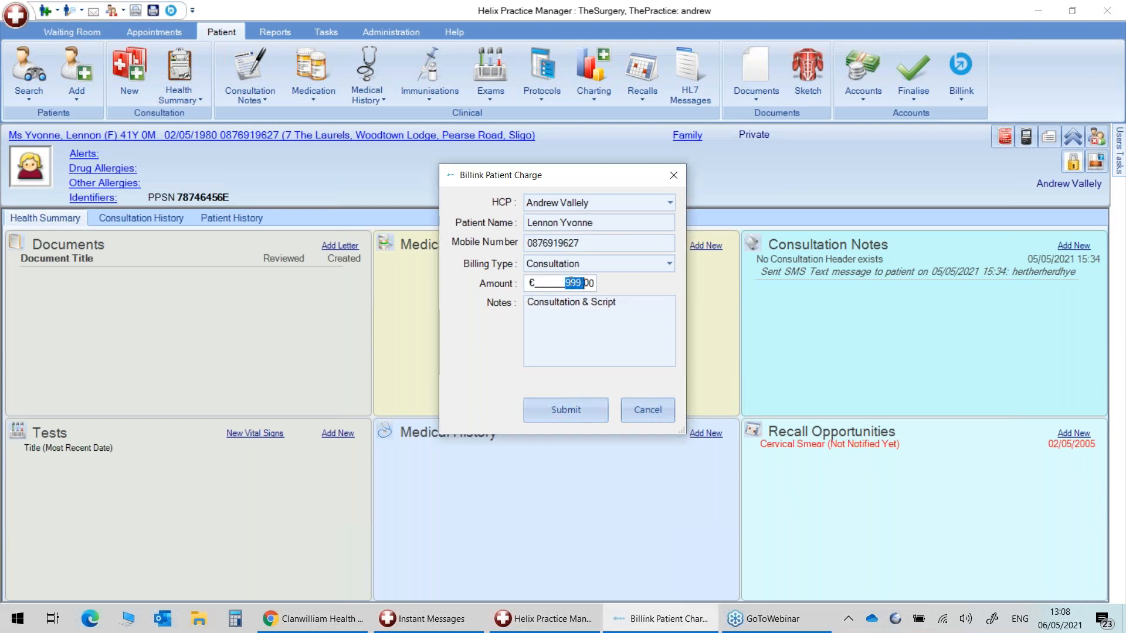
pyautogui.click(568, 283)
pyautogui.moveTo(568, 284); pyautogui.dragTo(582, 286)
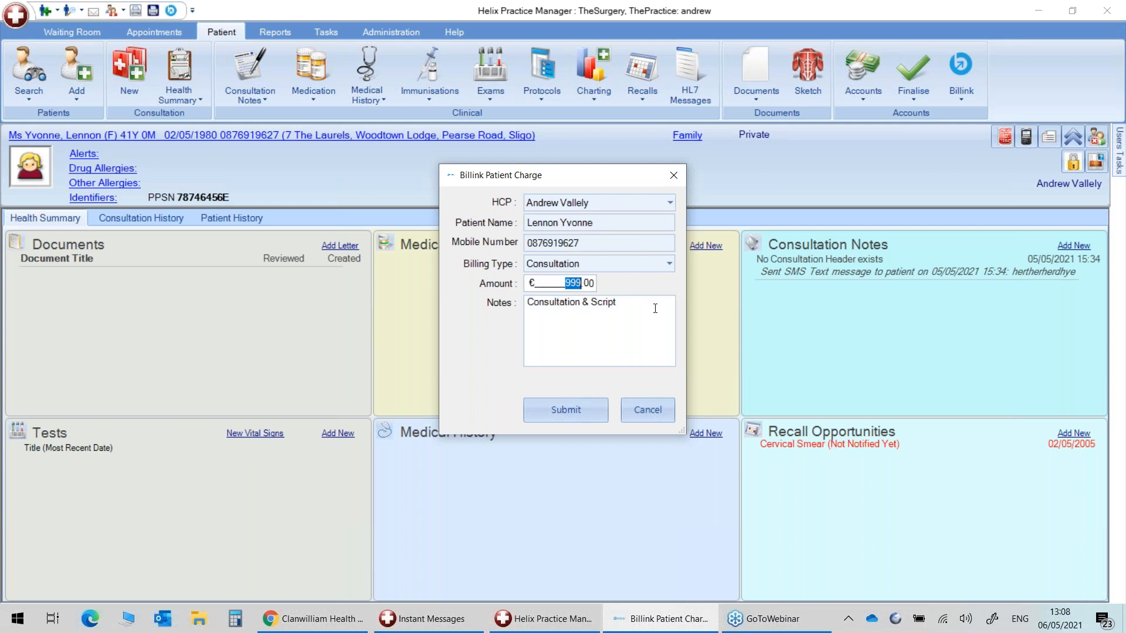
pyautogui.write('100')
pyautogui.moveTo(532, 243); pyautogui.dragTo(633, 239)
# Submit the charge and open the 100.00 charge's transaction details from the Billink list.
pyautogui.click(551, 414)
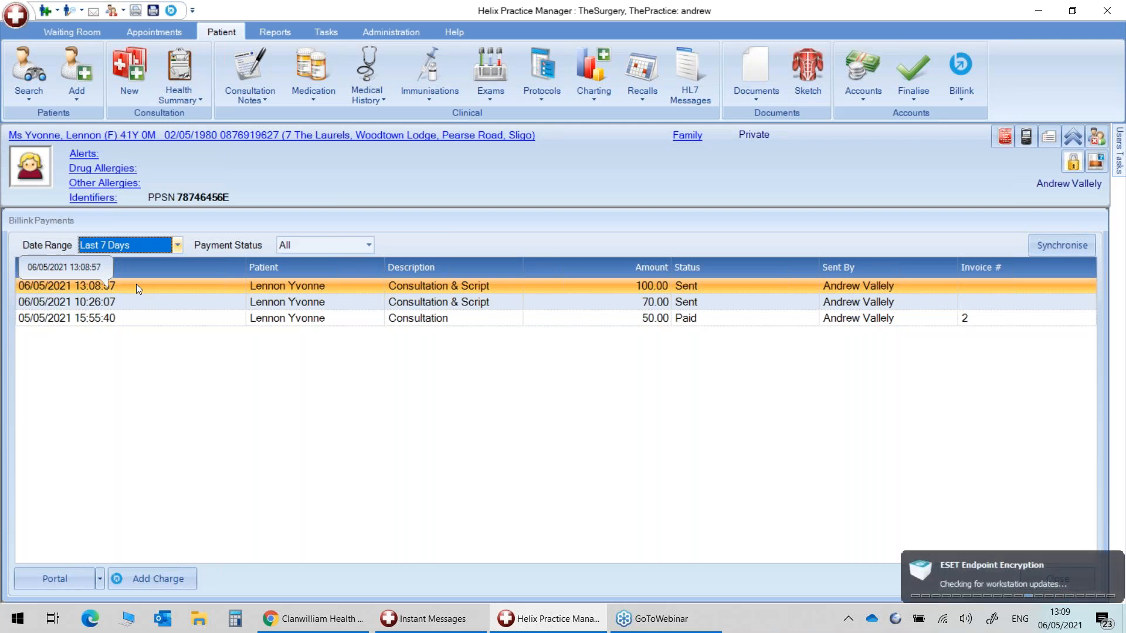
pyautogui.click(136, 283)
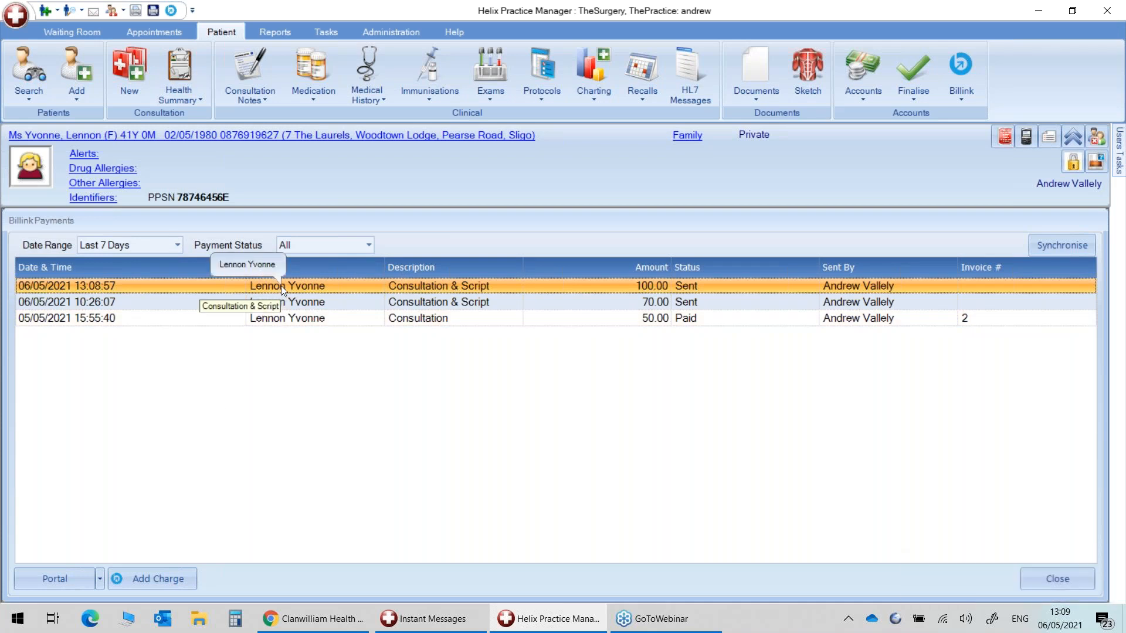
pyautogui.click(100, 580)
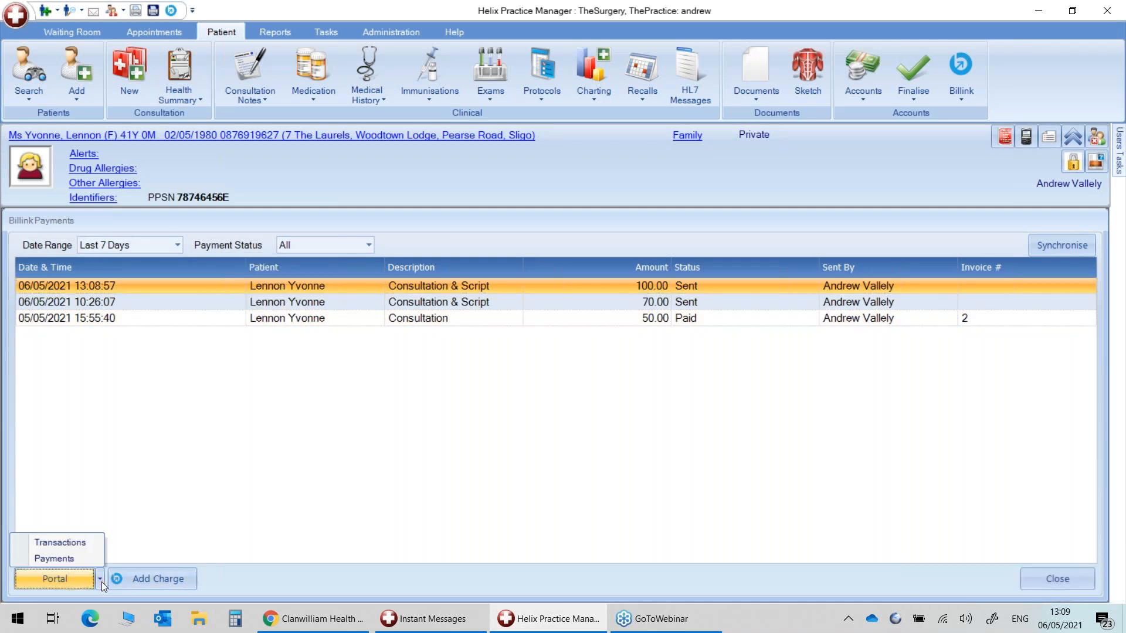
pyautogui.click(76, 543)
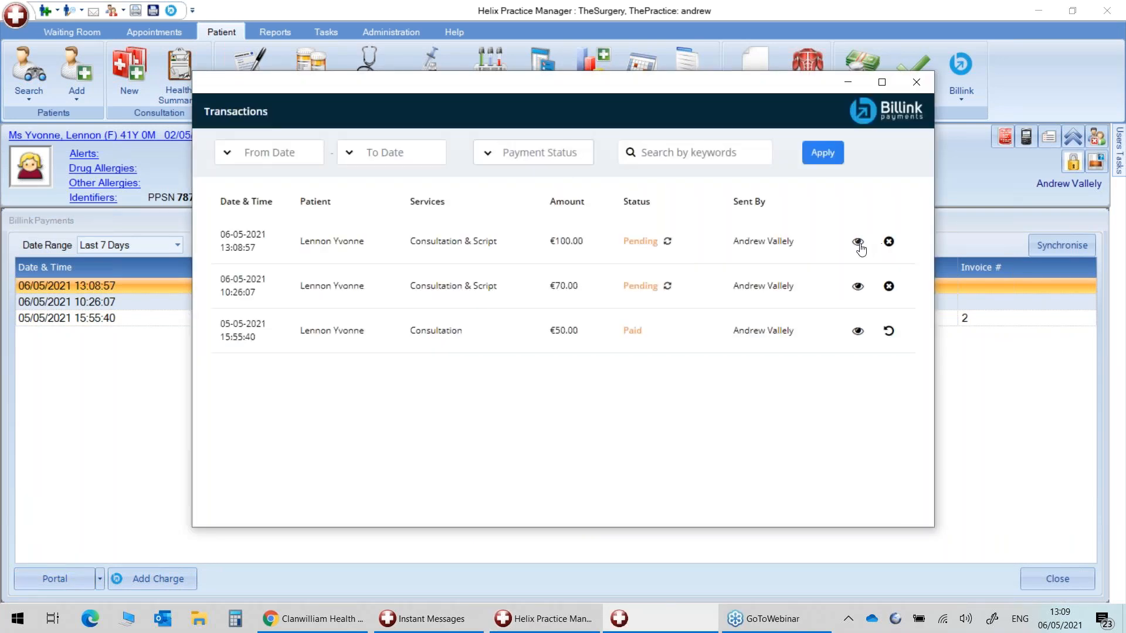
pyautogui.click(858, 242)
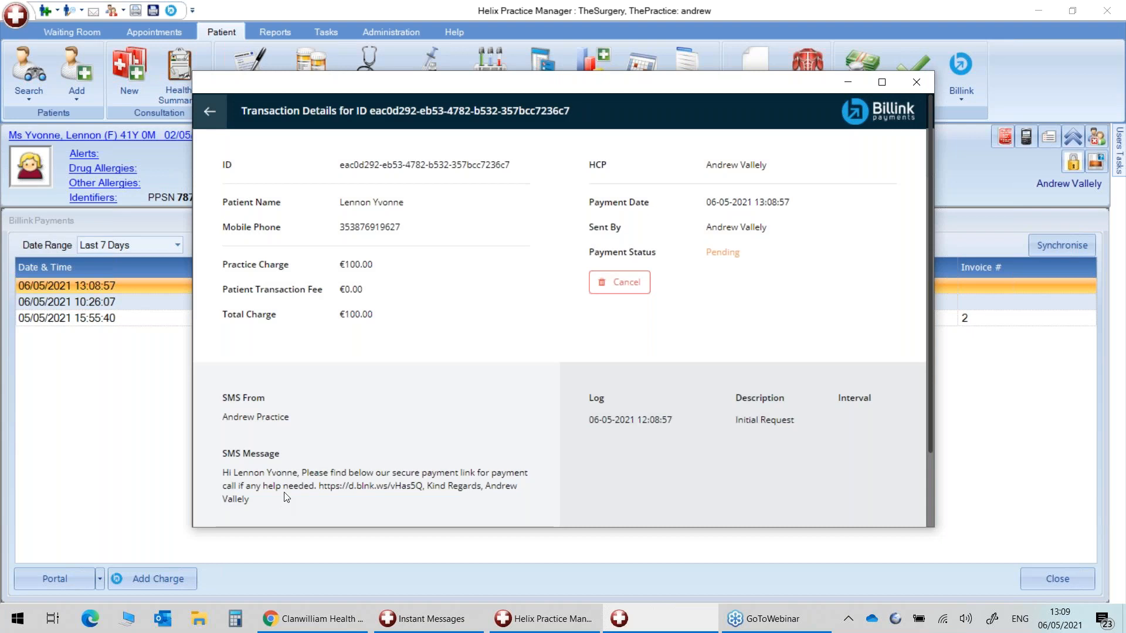
# Copy the secure payment link from the SMS message and close the details.
pyautogui.moveTo(319, 486); pyautogui.dragTo(422, 484)
pyautogui.hotkey('ctrl', 'c')
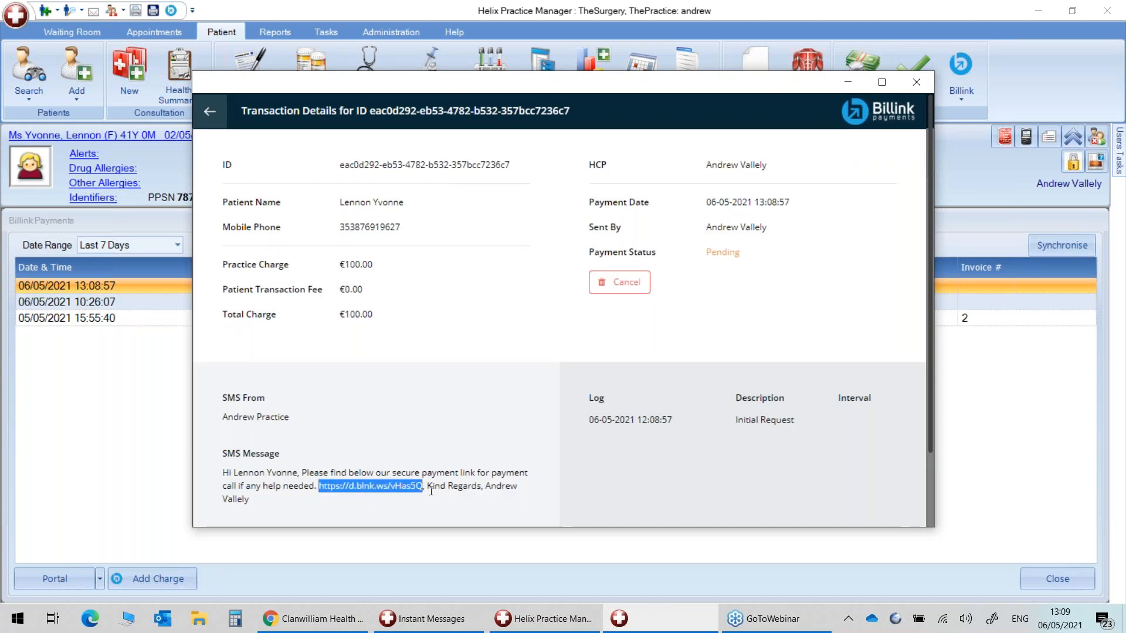
pyautogui.click(916, 82)
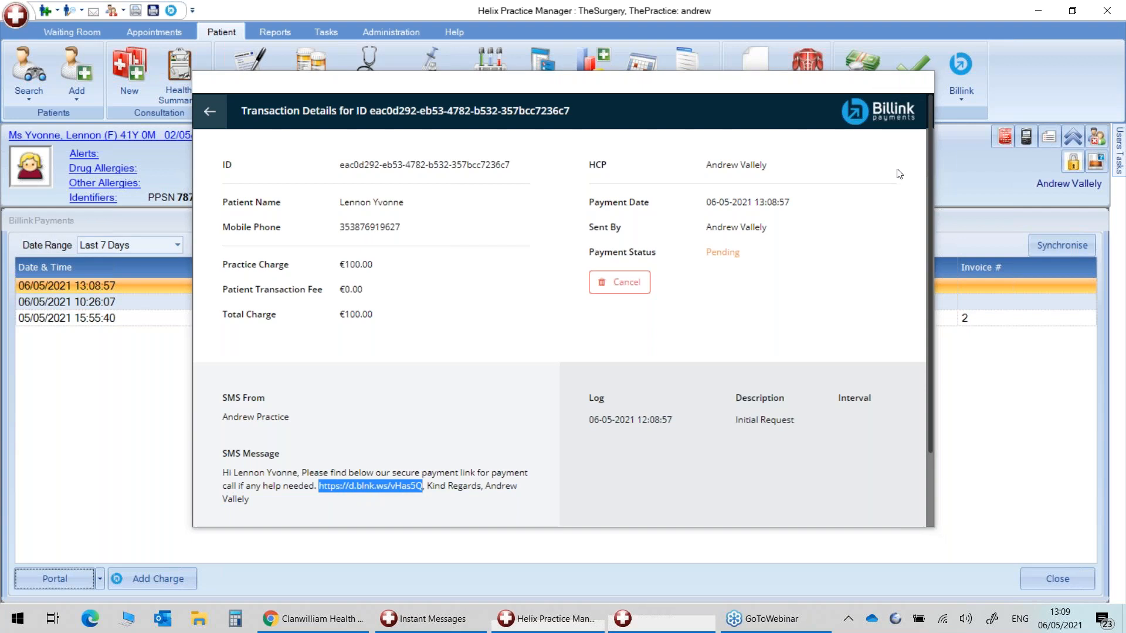
pyautogui.click(325, 620)
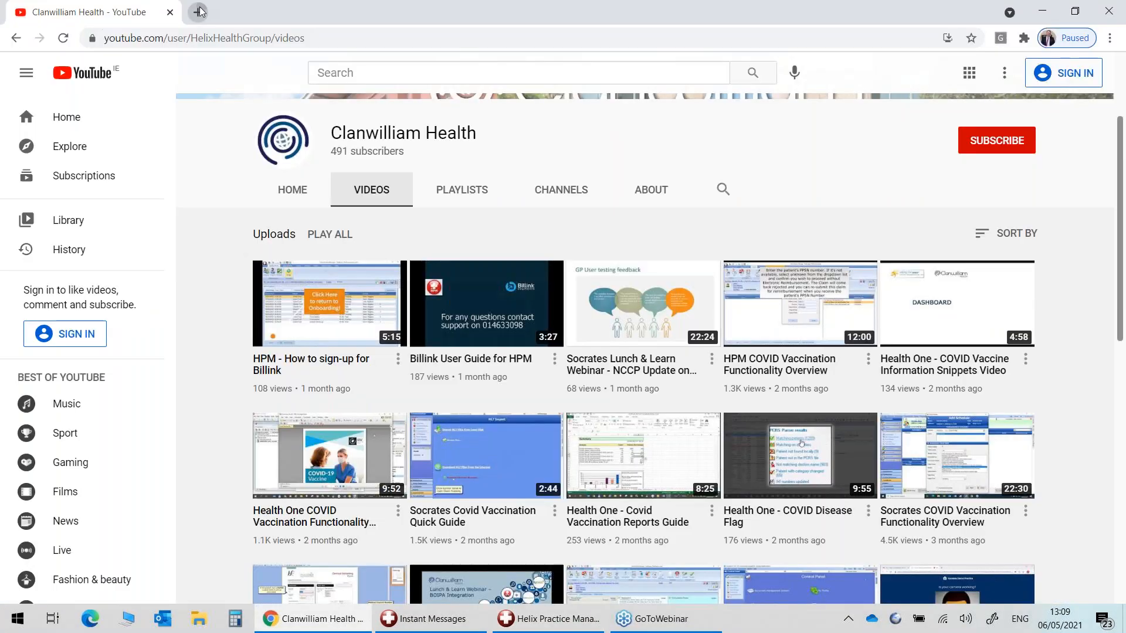
# Open the copied d.blnk.ws payment link in a new Chrome tab.
pyautogui.click(201, 12)
pyautogui.hotkey('ctrl', 'v')
pyautogui.press('Return')
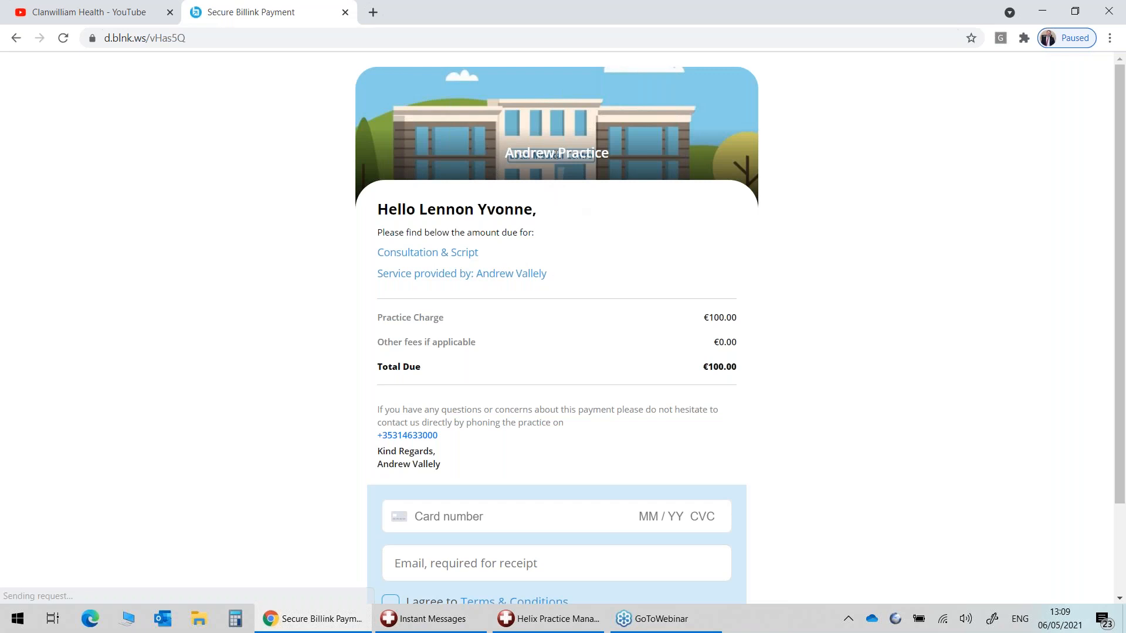
# Review the payment page's practice name, greeting, amount due and service lines.
pyautogui.moveTo(513, 154); pyautogui.dragTo(617, 152)
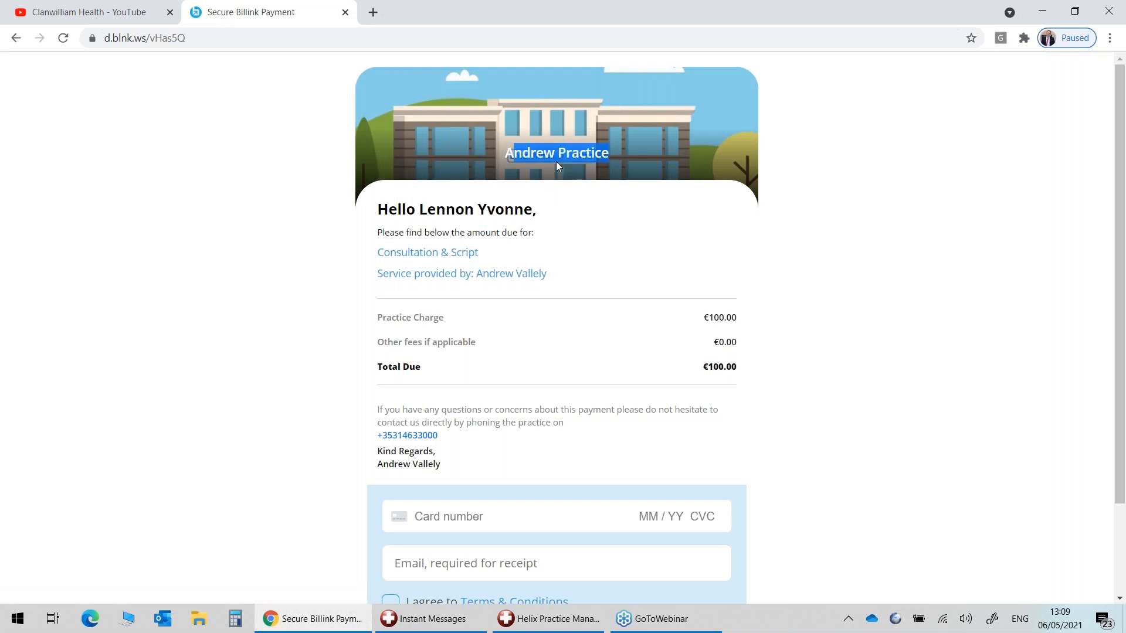
pyautogui.click(556, 164)
pyautogui.moveTo(505, 161); pyautogui.dragTo(617, 151)
pyautogui.moveTo(388, 209); pyautogui.dragTo(537, 232)
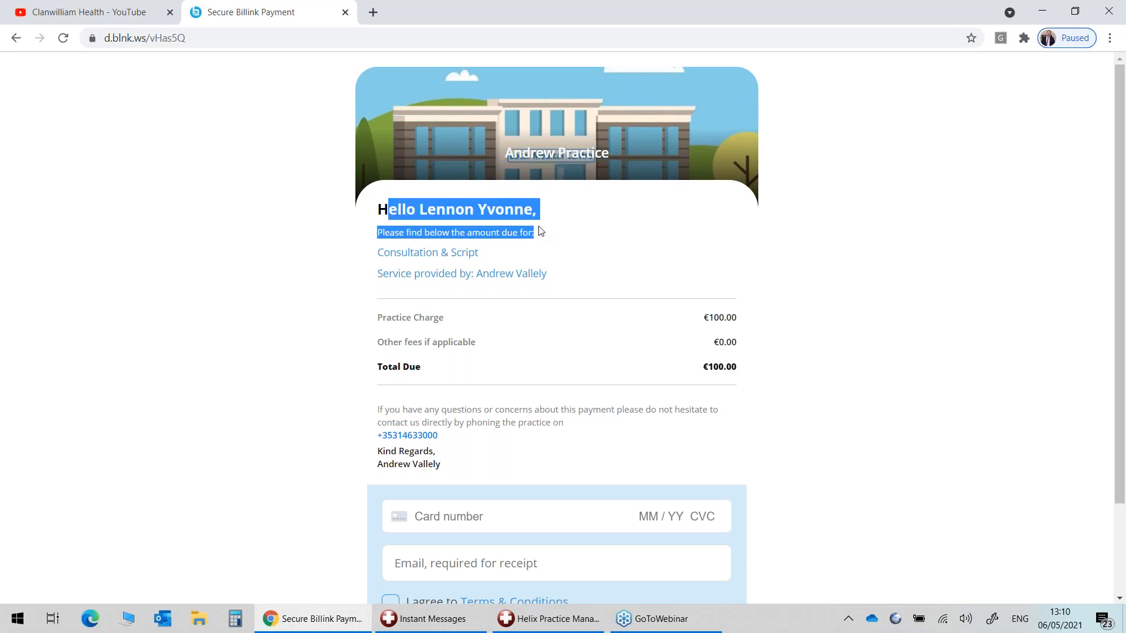
pyautogui.click(410, 229)
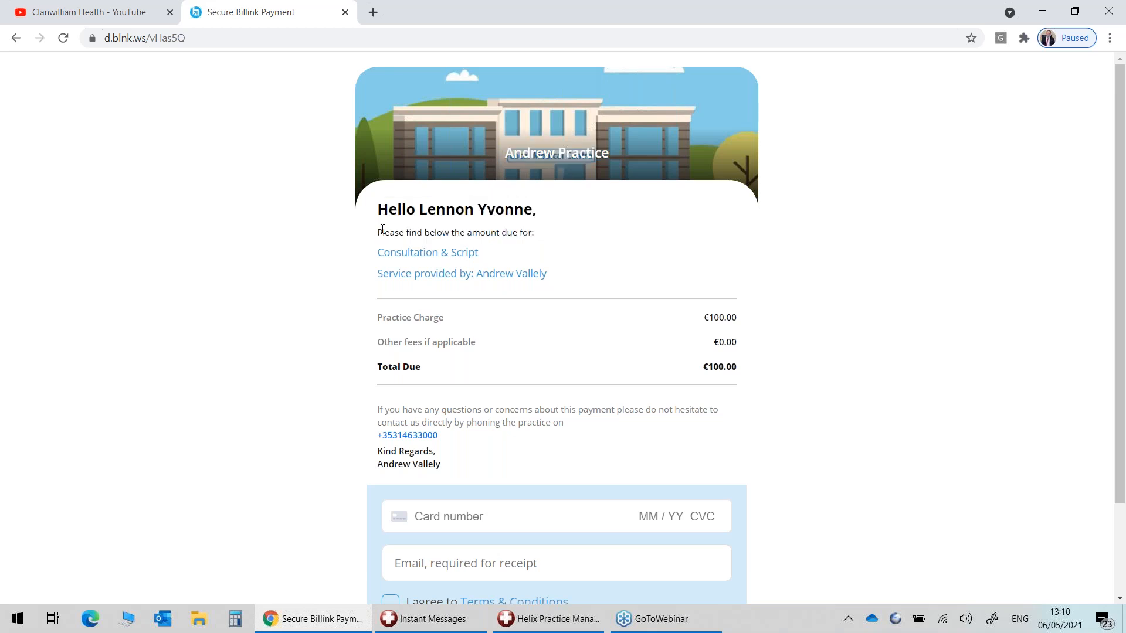
pyautogui.moveTo(380, 229); pyautogui.dragTo(529, 229)
pyautogui.click(439, 230)
pyautogui.moveTo(379, 206); pyautogui.dragTo(548, 212)
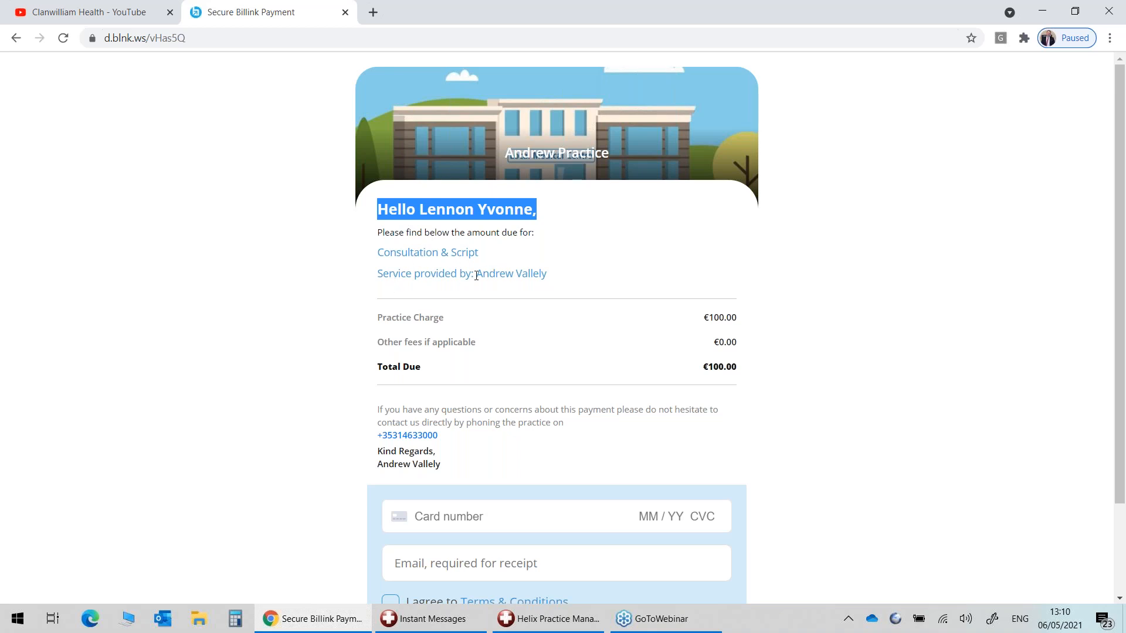
pyautogui.moveTo(560, 279); pyautogui.dragTo(378, 252)
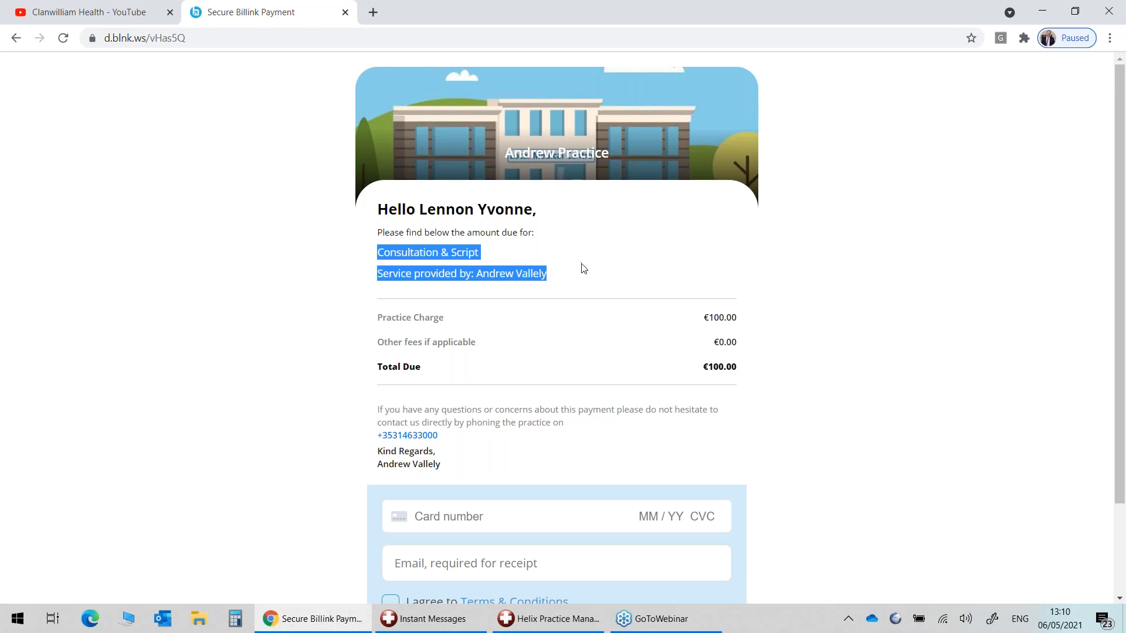
pyautogui.click(667, 329)
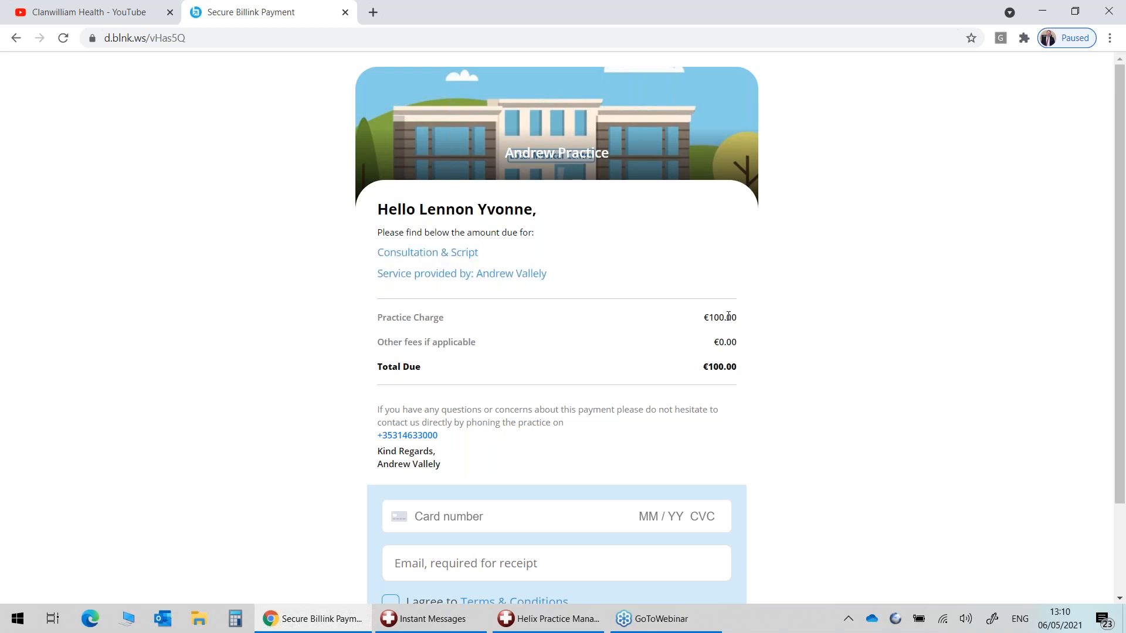
pyautogui.scroll(-2, 730, 317)
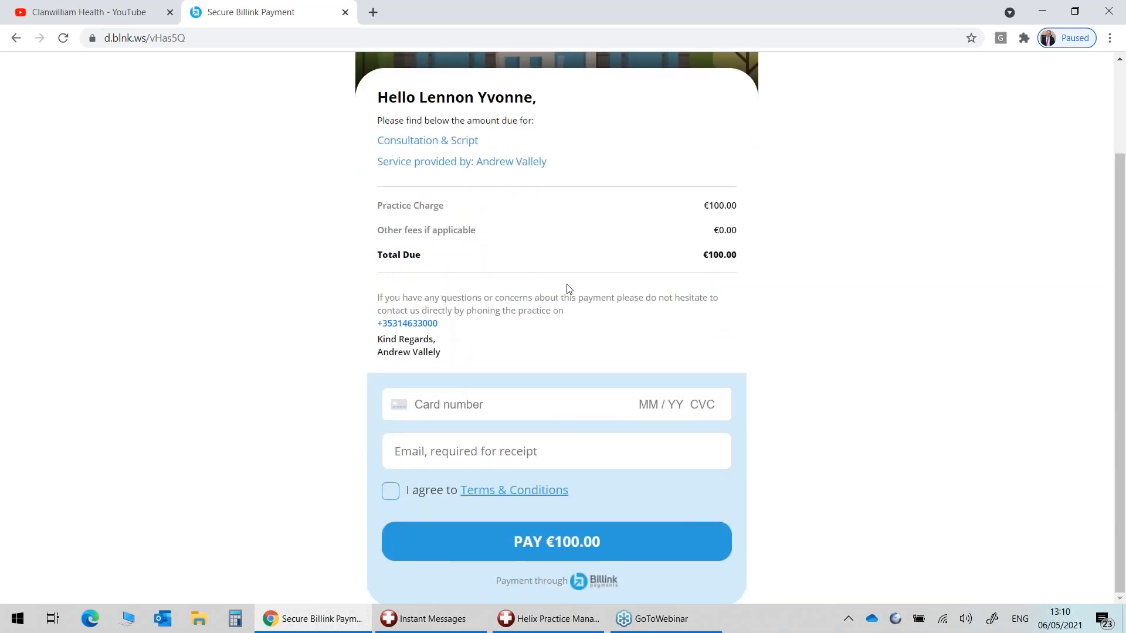
# Enter a test card number, expiry 01/24 and a security code.
pyautogui.moveTo(464, 325); pyautogui.dragTo(381, 297)
pyautogui.click(514, 340)
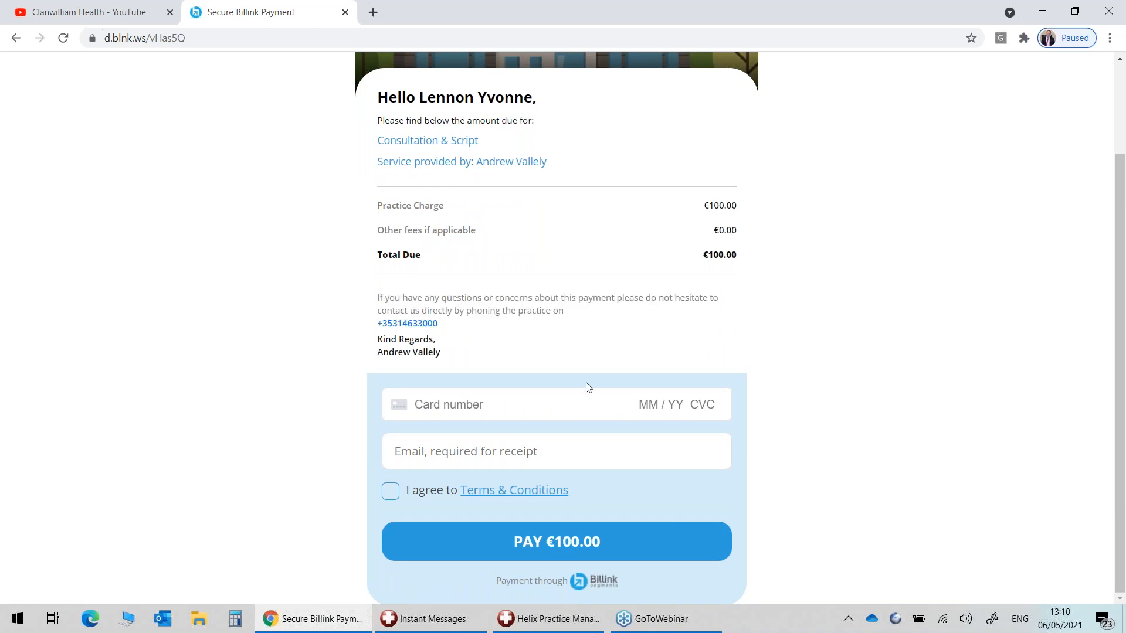
pyautogui.click(452, 405)
pyautogui.write('1234 5679 9454 5454')
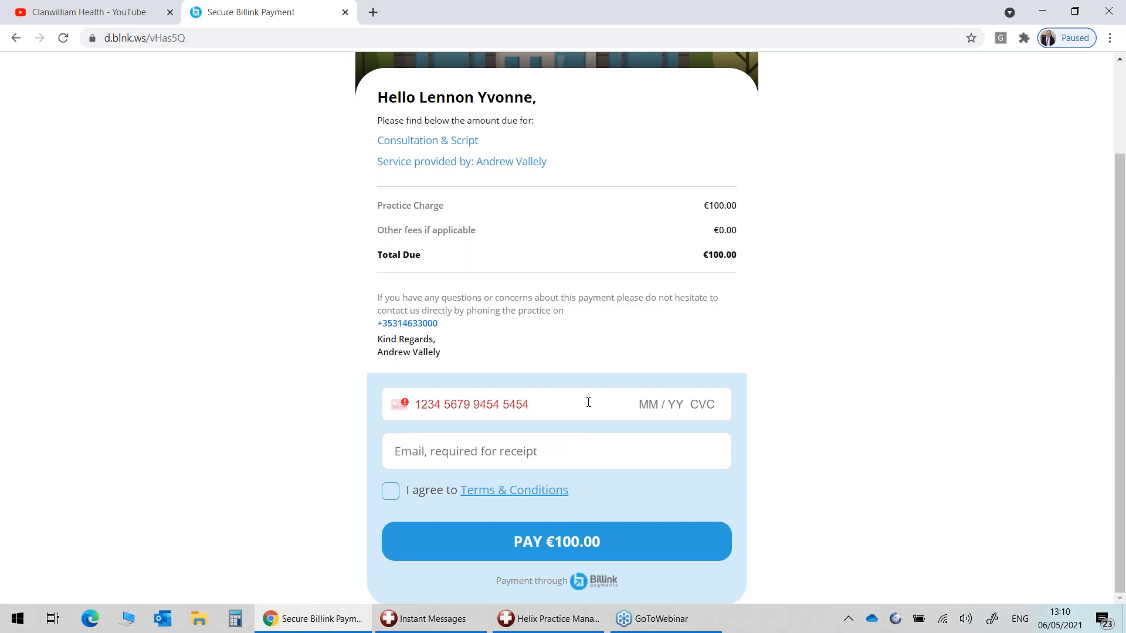
pyautogui.press('BackSpace')
pyautogui.click(643, 405)
pyautogui.write('010')
pyautogui.press('BackSpace')
pyautogui.write('24 ')
pyautogui.write('123')
# Complete the card number, enter the receipt e-mail address and accept the terms and conditions.
pyautogui.click(454, 452)
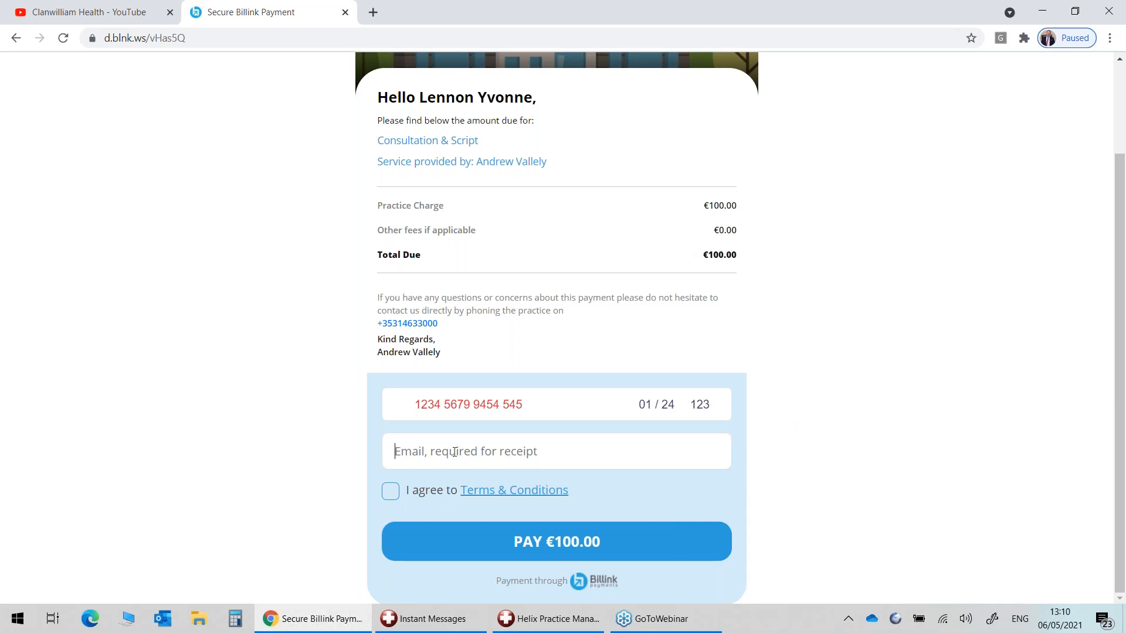
pyautogui.click(525, 404)
pyautogui.write('4')
pyautogui.click(520, 452)
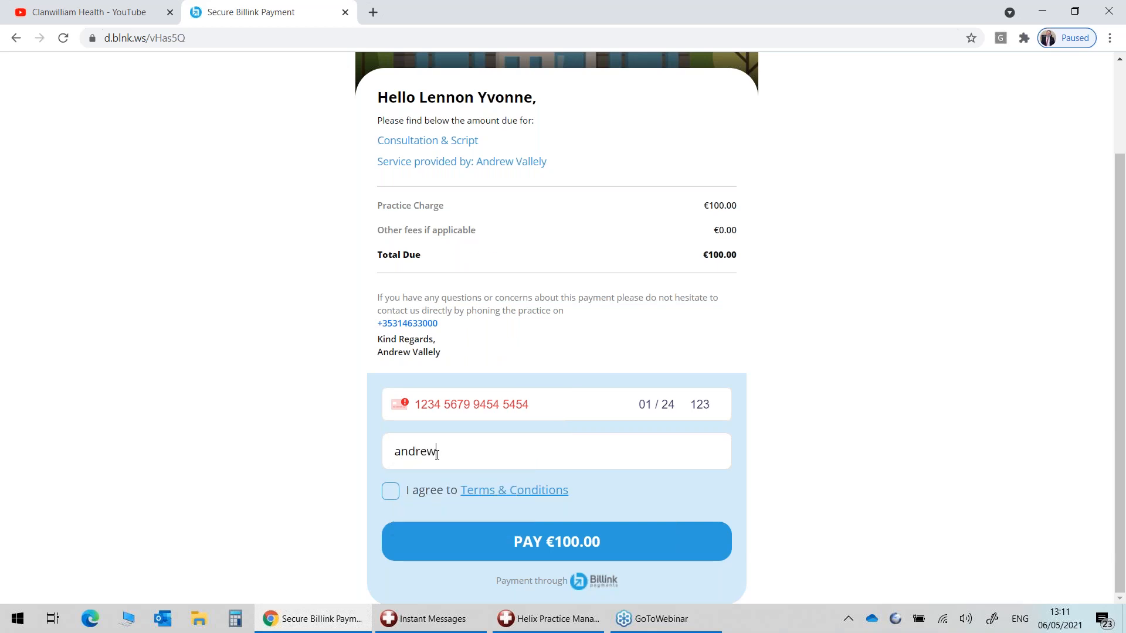
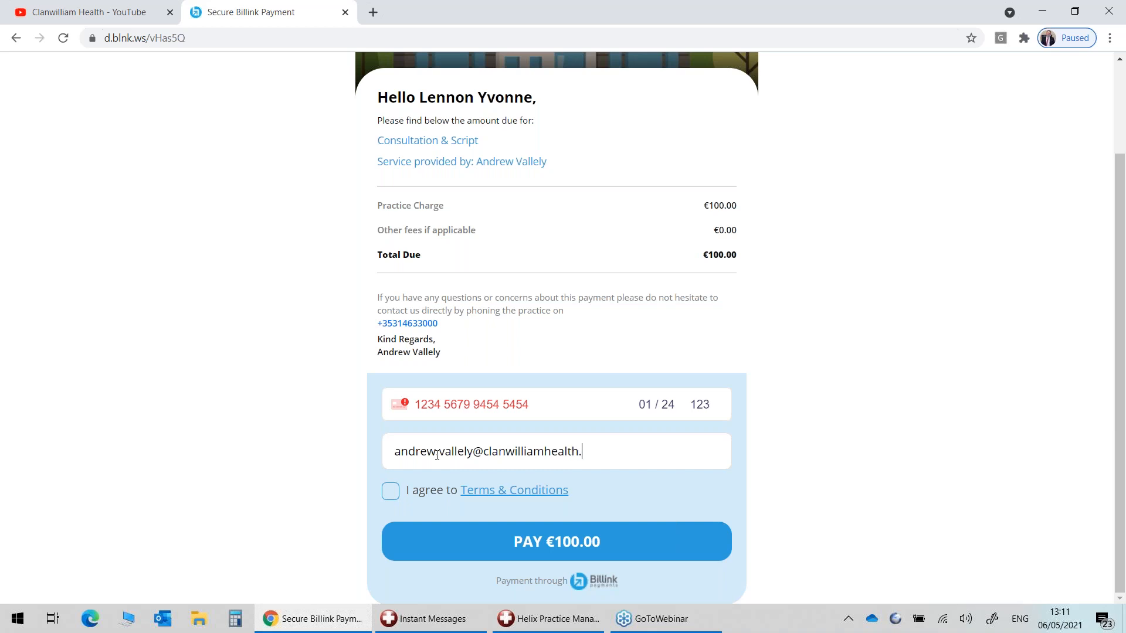
pyautogui.click(393, 496)
# Submit the €100.00 payment, then replace the card number and retry twice.
pyautogui.click(572, 561)
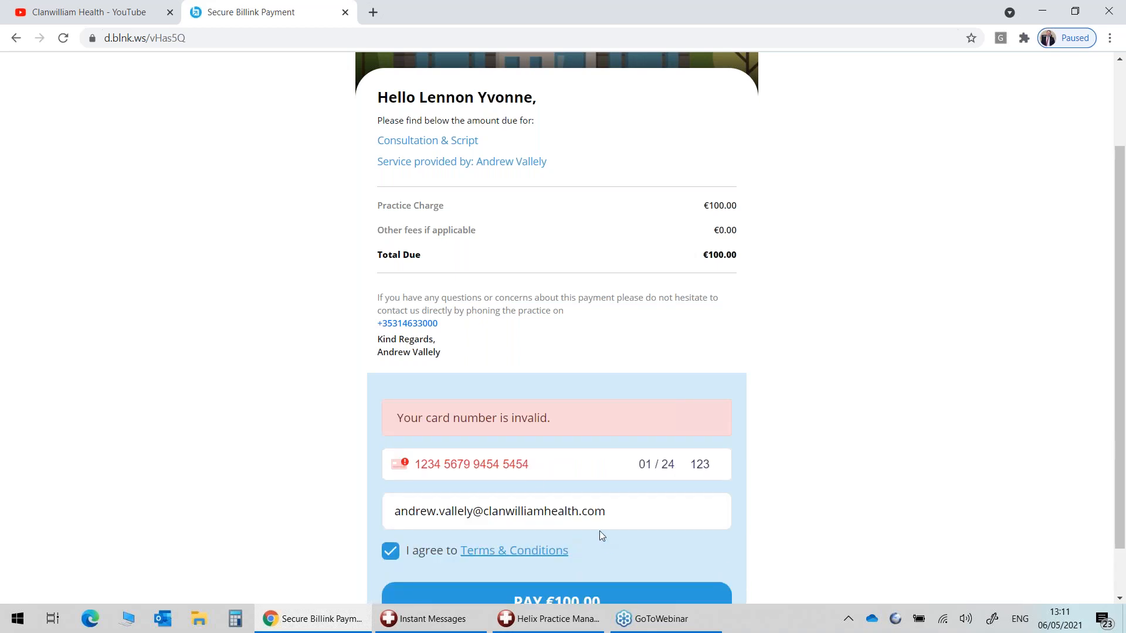
pyautogui.moveTo(536, 464); pyautogui.dragTo(395, 488)
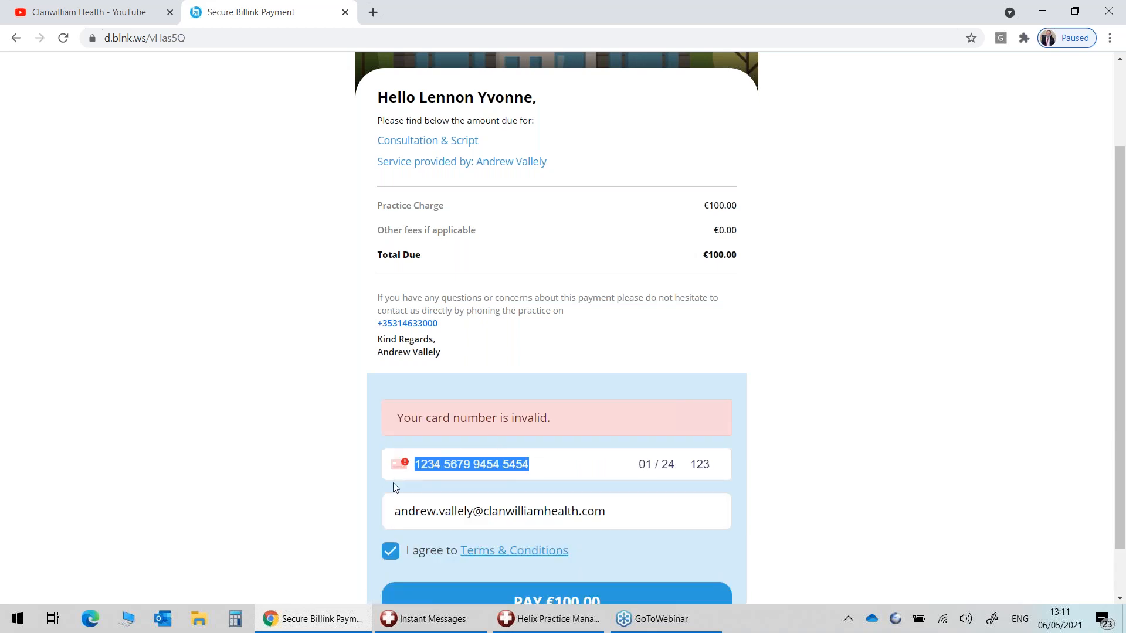
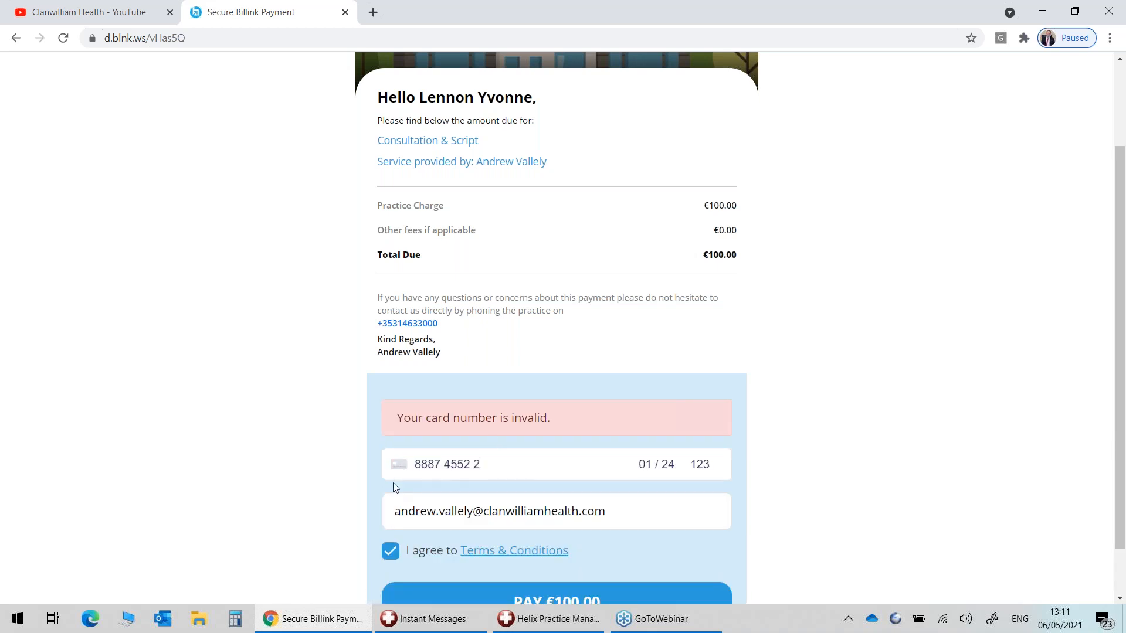
pyautogui.press('BackSpace')
pyautogui.scroll(-1, 862, 359)
pyautogui.click(590, 539)
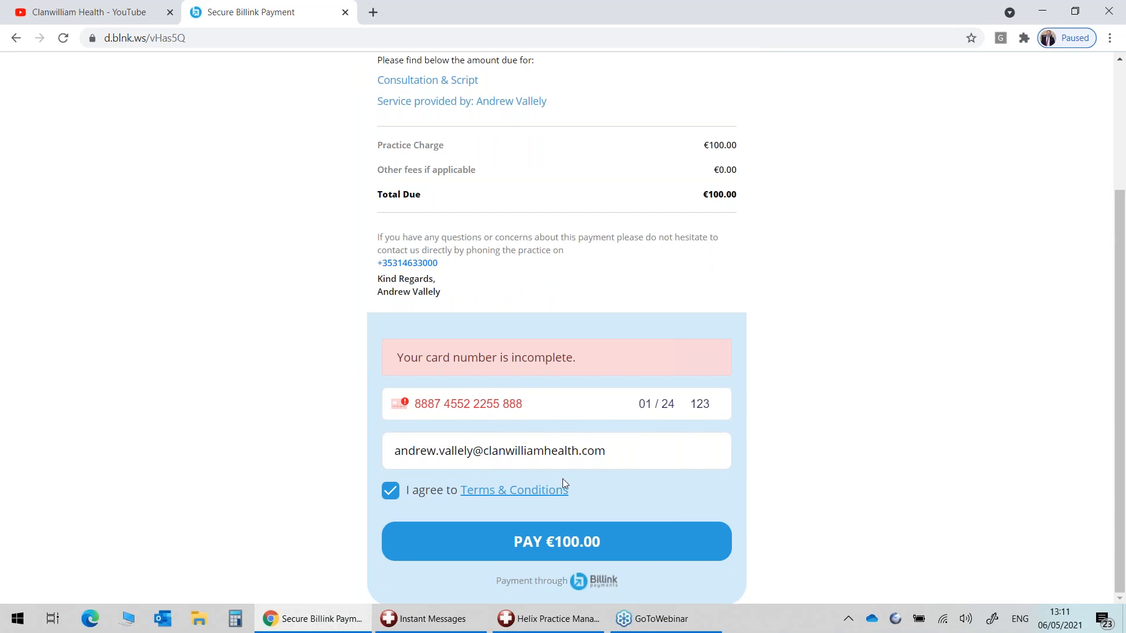
pyautogui.click(536, 401)
pyautogui.write('7')
pyautogui.click(590, 542)
pyautogui.moveTo(645, 403); pyautogui.dragTo(687, 409)
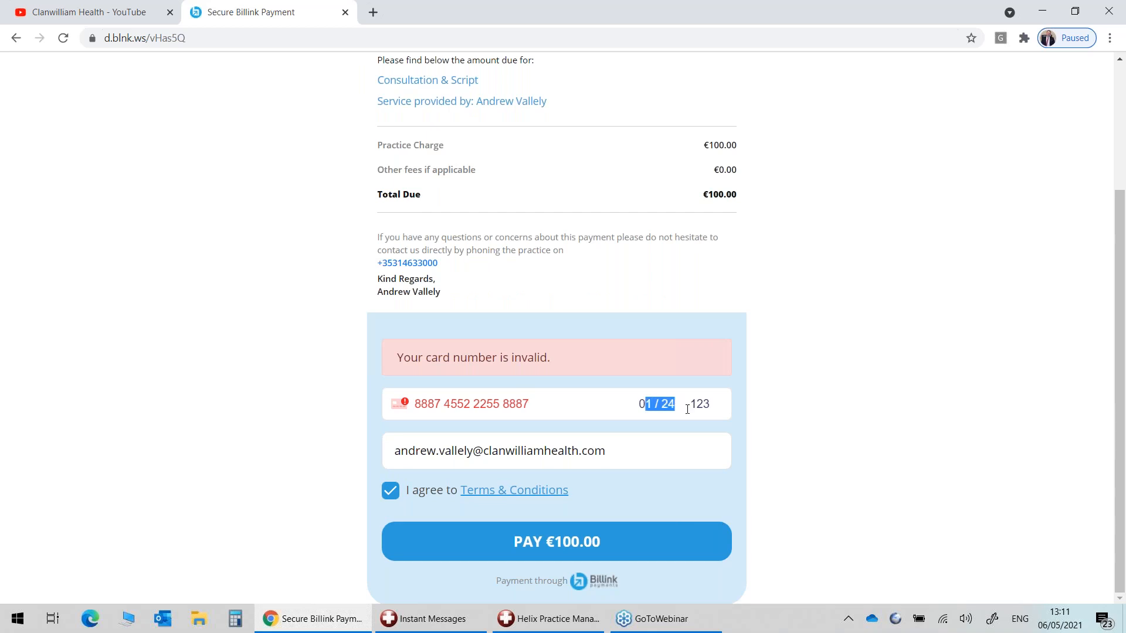
pyautogui.click(687, 409)
pyautogui.press('BackSpace')
pyautogui.press('BackSpace')
pyautogui.write('2 123')
pyautogui.write('4')
pyautogui.click(660, 444)
pyautogui.moveTo(694, 405); pyautogui.dragTo(746, 414)
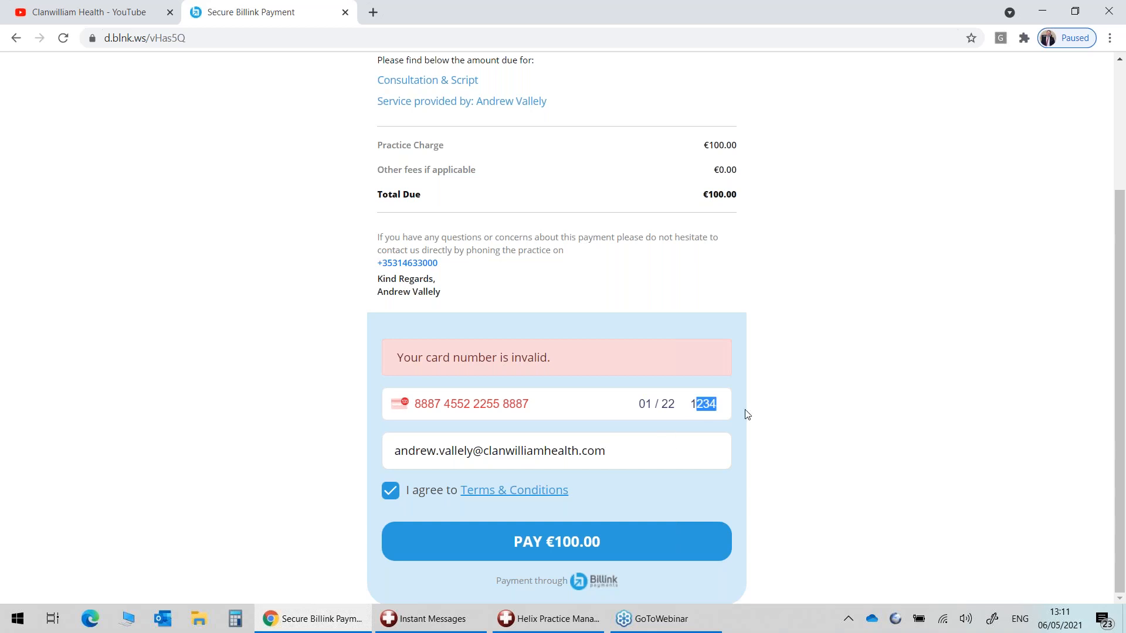
pyautogui.press('BackSpace')
pyautogui.press('BackSpace')
pyautogui.write('005')
# Replace the card number with an all-ones test number and select the expiry date.
pyautogui.click(428, 402)
pyautogui.moveTo(420, 402); pyautogui.dragTo(539, 400)
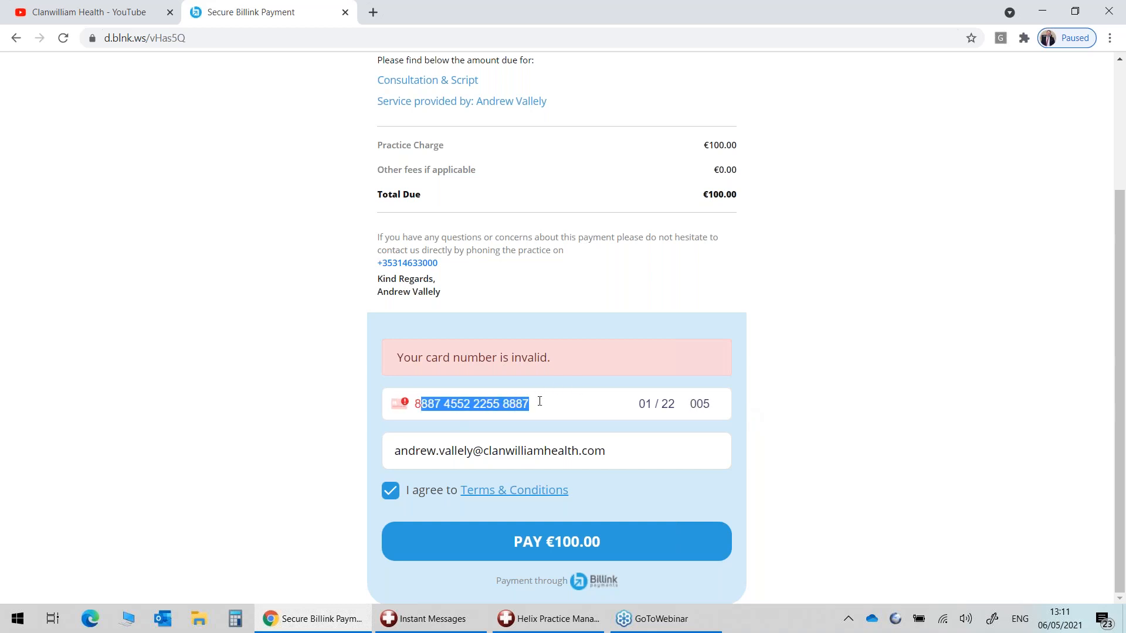
pyautogui.press('BackSpace')
pyautogui.press('BackSpace')
pyautogui.write('1111 1111 1111 1111')
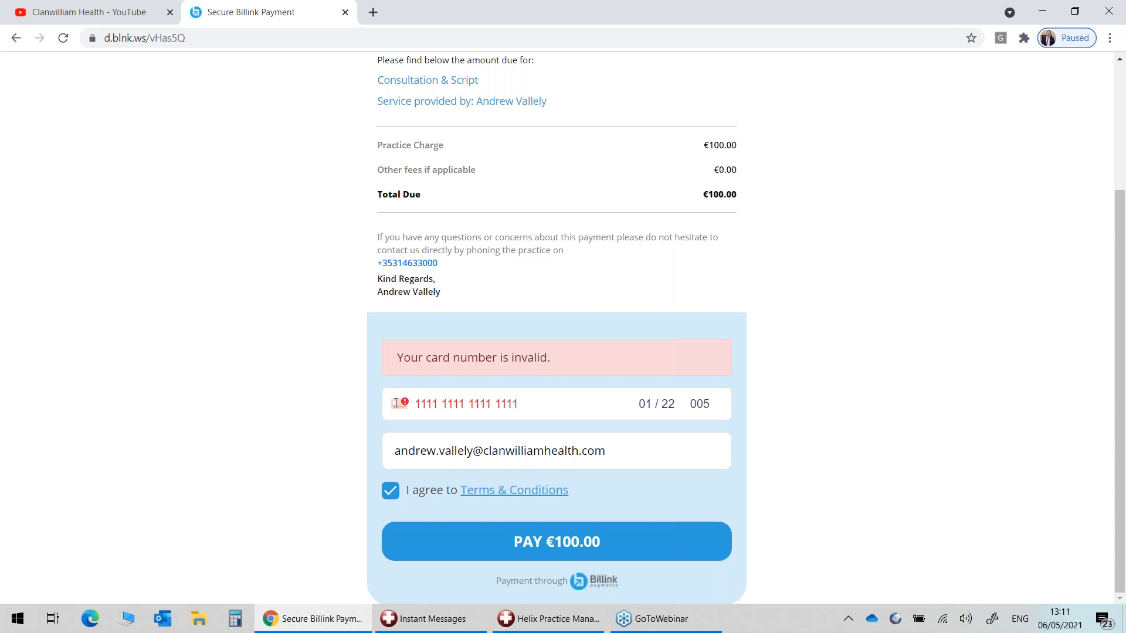
pyautogui.moveTo(676, 403); pyautogui.dragTo(702, 406)
# Open the patient's accounts and expand the 05/05/2021 Consultation to see its online payment.
pyautogui.click(548, 618)
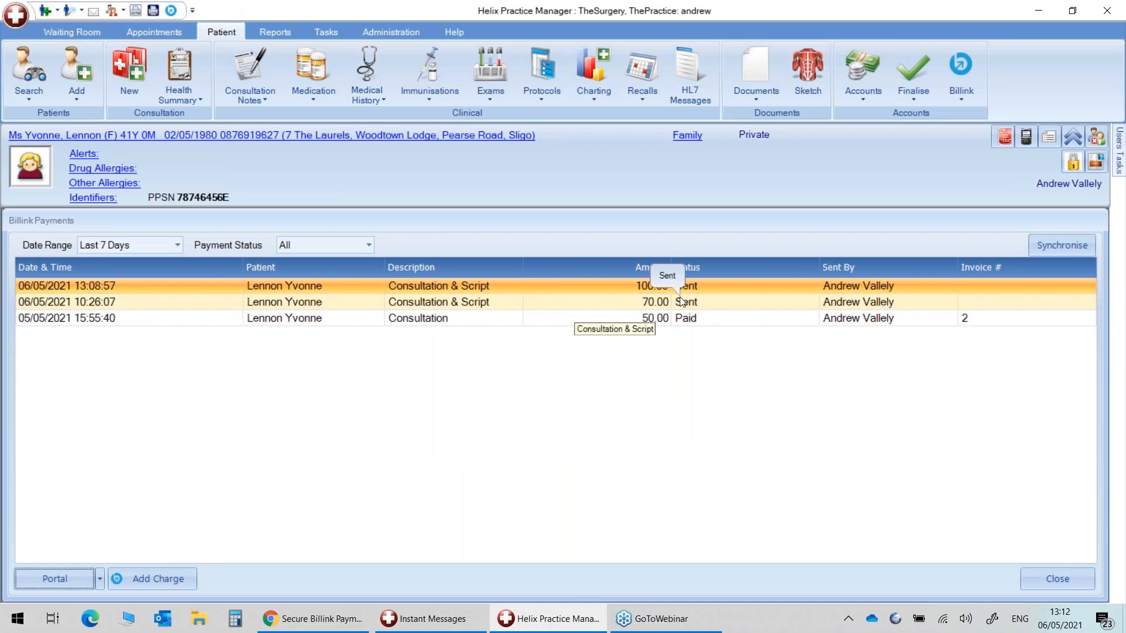
pyautogui.doubleClick(115, 303)
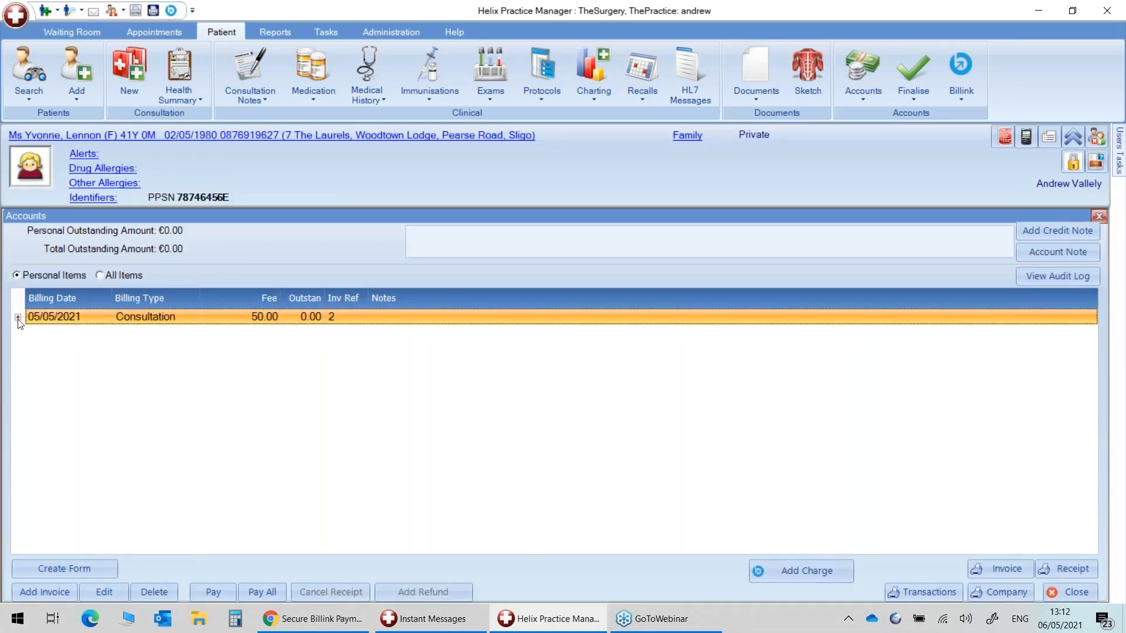
pyautogui.click(17, 317)
pyautogui.click(148, 358)
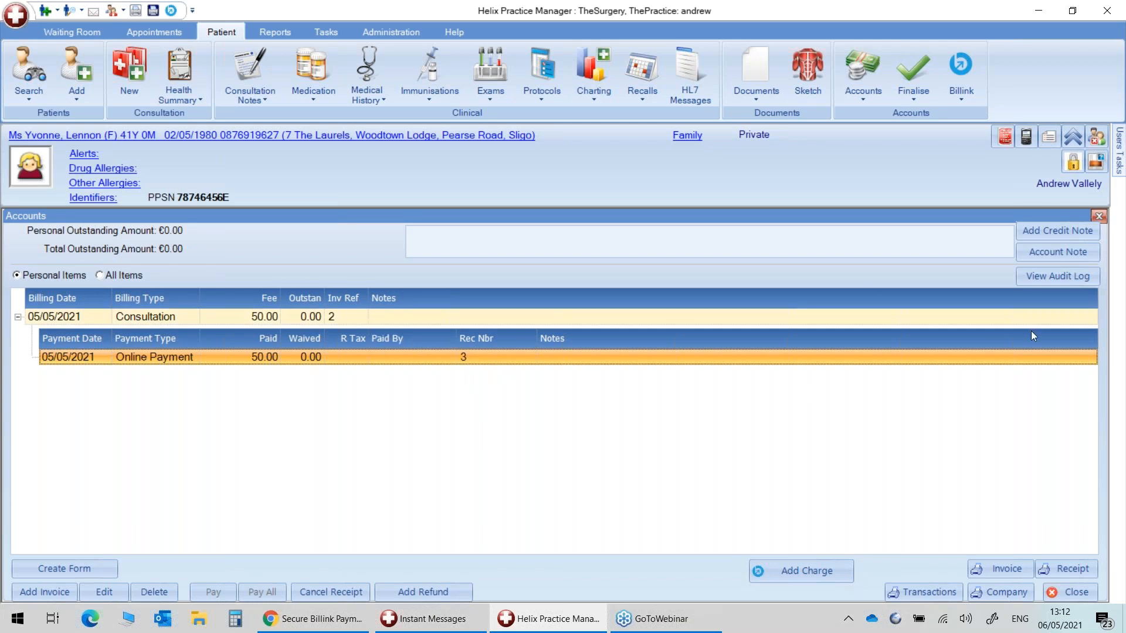
# Close the accounts, synchronise the Billink payments list and reopen the accounts.
pyautogui.click(1098, 216)
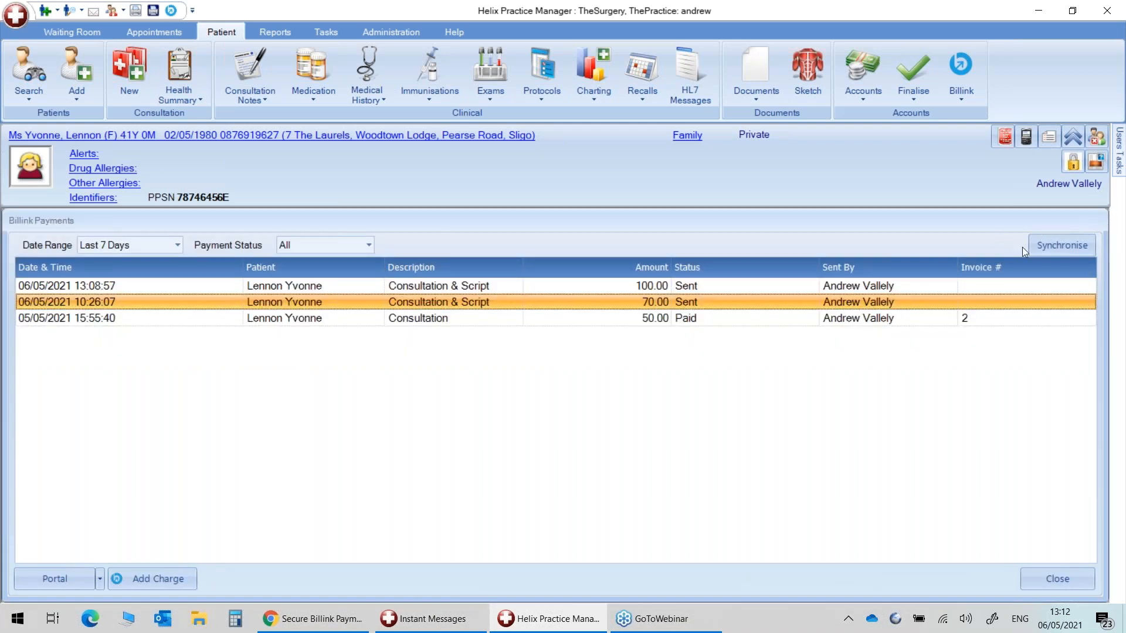
pyautogui.click(1069, 247)
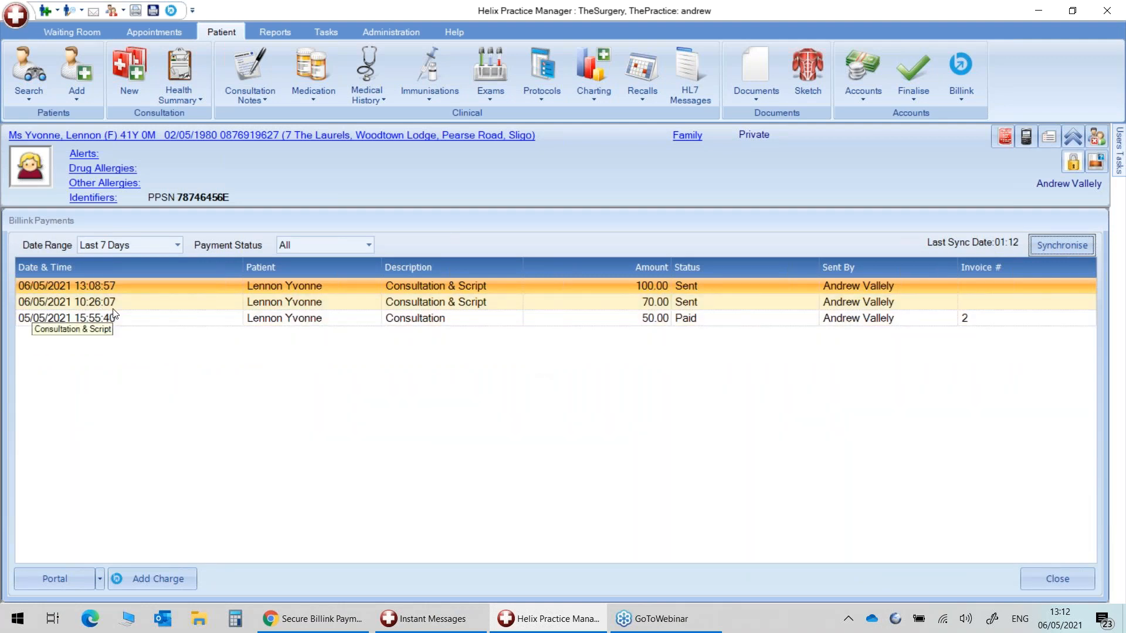
pyautogui.doubleClick(72, 303)
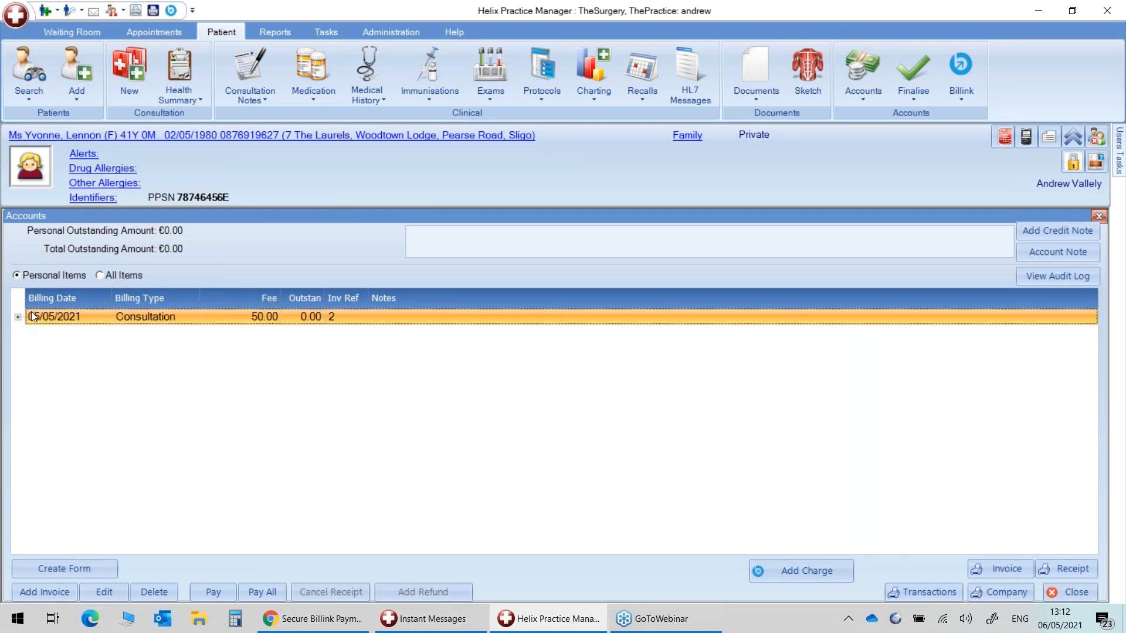
# Check the 50.00 Consultation invoice item and its online payment in the patient's accounts, then close them.
pyautogui.doubleClick(56, 313)
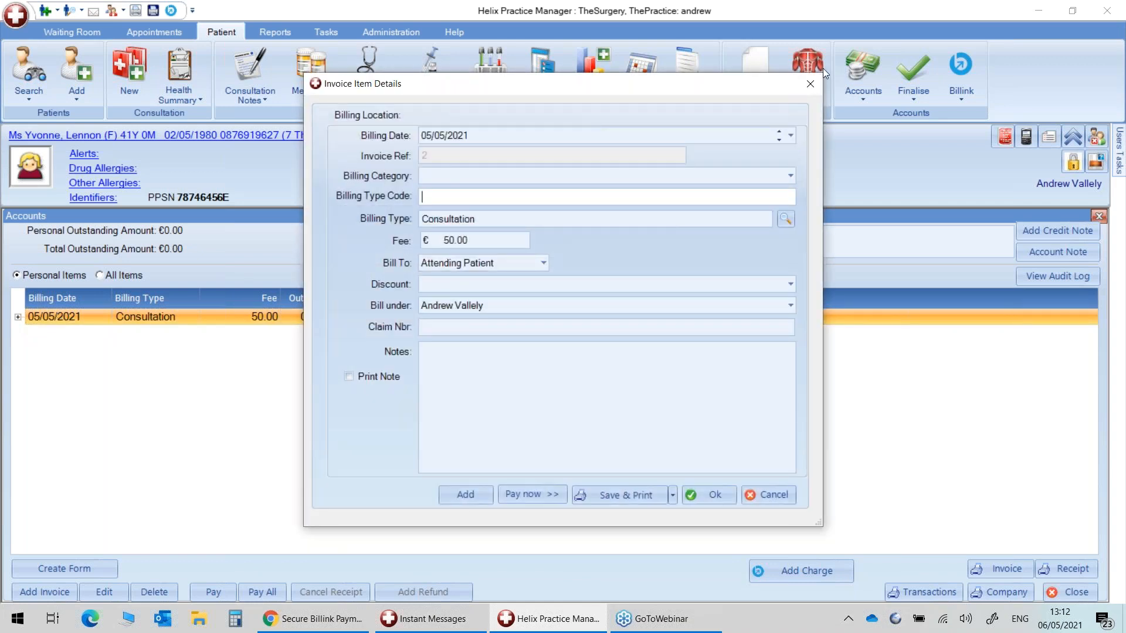
pyautogui.click(807, 86)
pyautogui.click(18, 317)
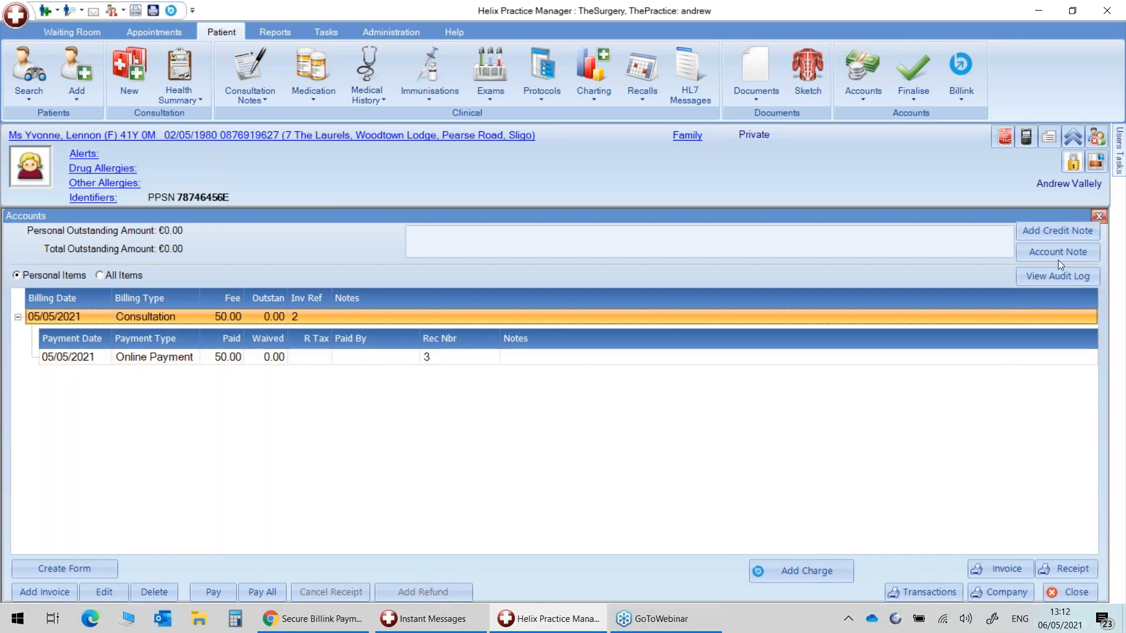
pyautogui.click(1097, 217)
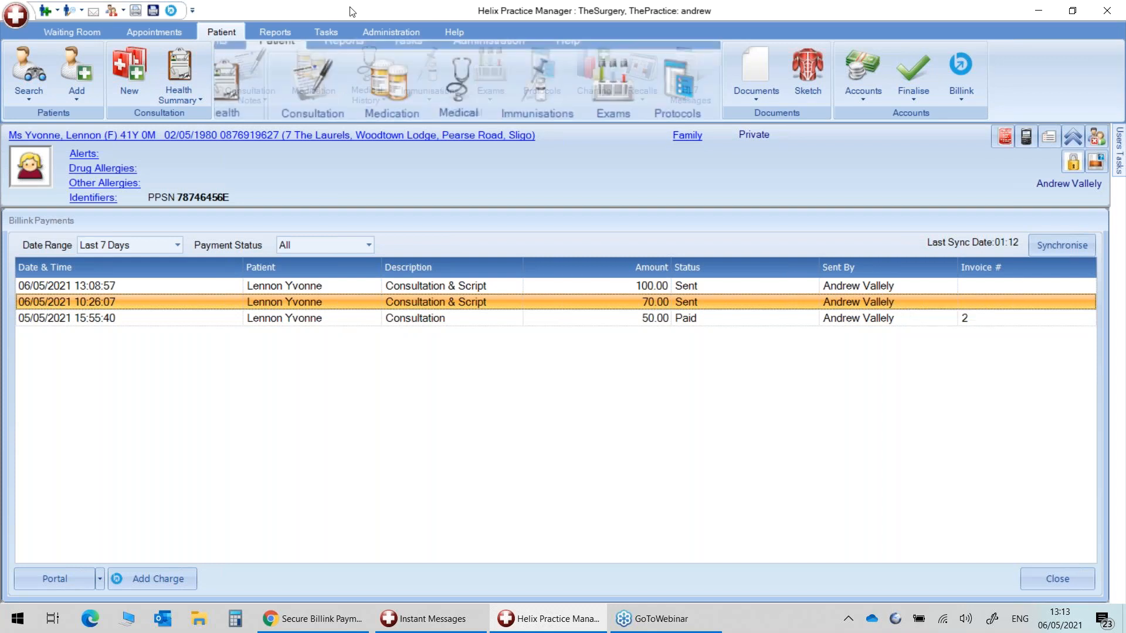
# Run a new Statement accounts report with From Date 06/05/2020.
pyautogui.click(268, 33)
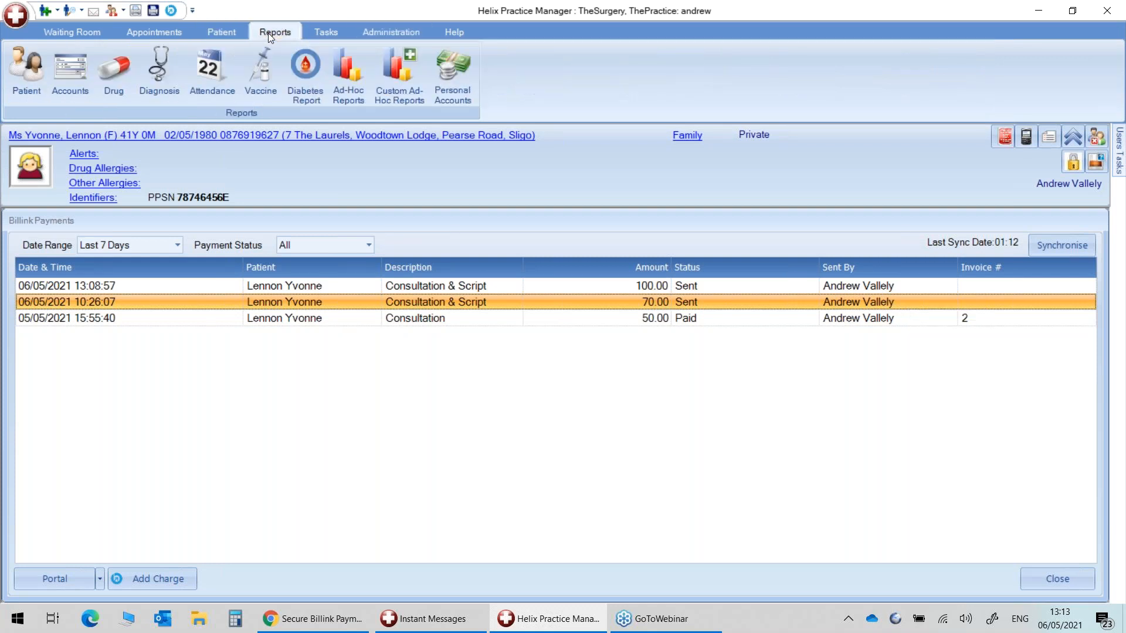
pyautogui.click(62, 97)
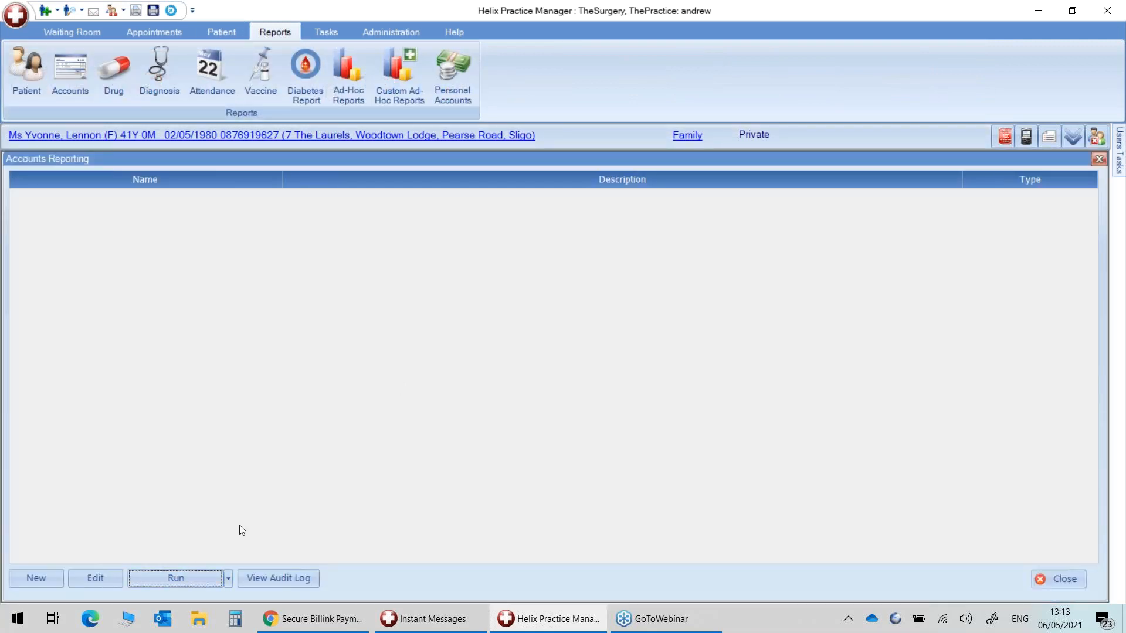
pyautogui.click(50, 577)
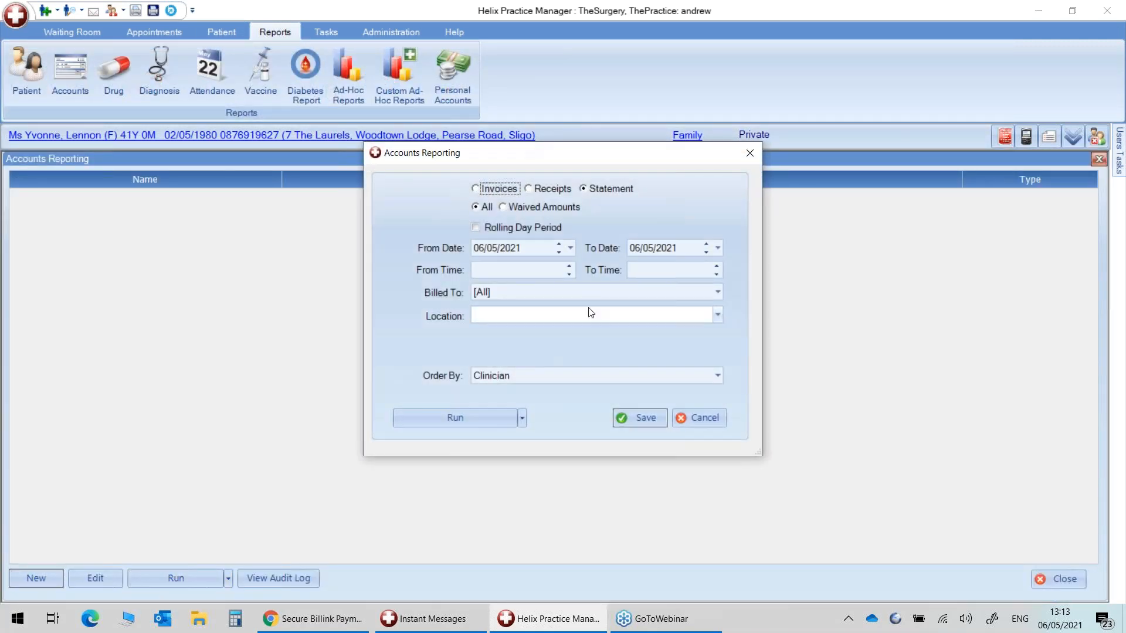
pyautogui.click(528, 248)
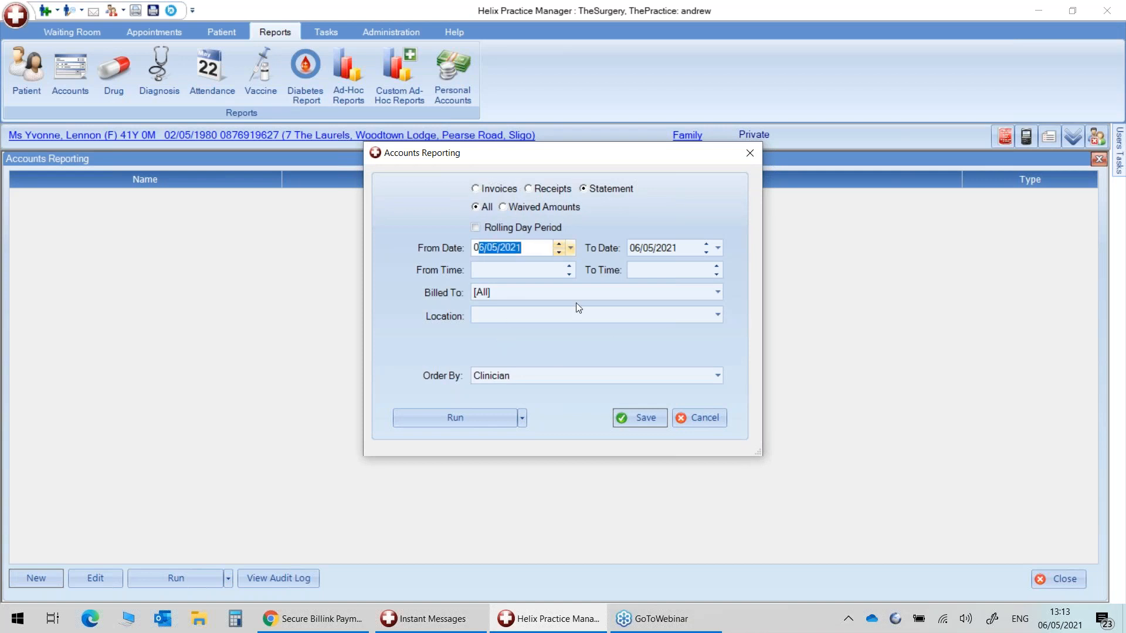
pyautogui.click(528, 244)
pyautogui.press('BackSpace')
pyautogui.write('0')
pyautogui.click(480, 420)
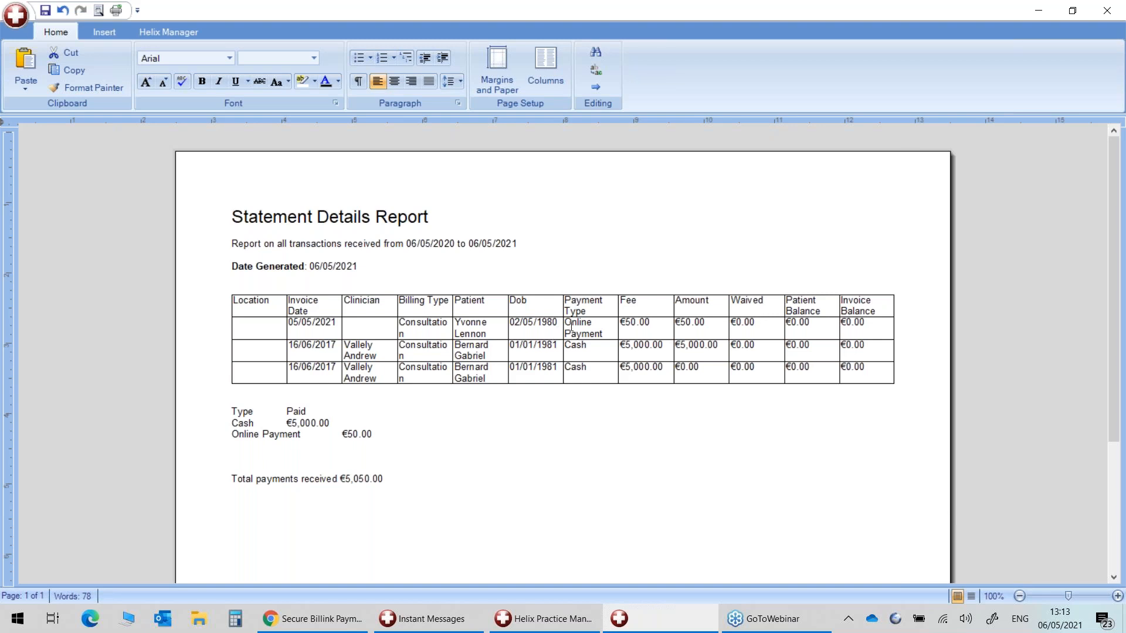
# Inspect the €50.00 Online Payment entry in the report, then close the preview and dialog.
pyautogui.moveTo(569, 326); pyautogui.dragTo(599, 343)
pyautogui.click(602, 345)
pyautogui.click(563, 327)
pyautogui.moveTo(566, 326); pyautogui.dragTo(603, 339)
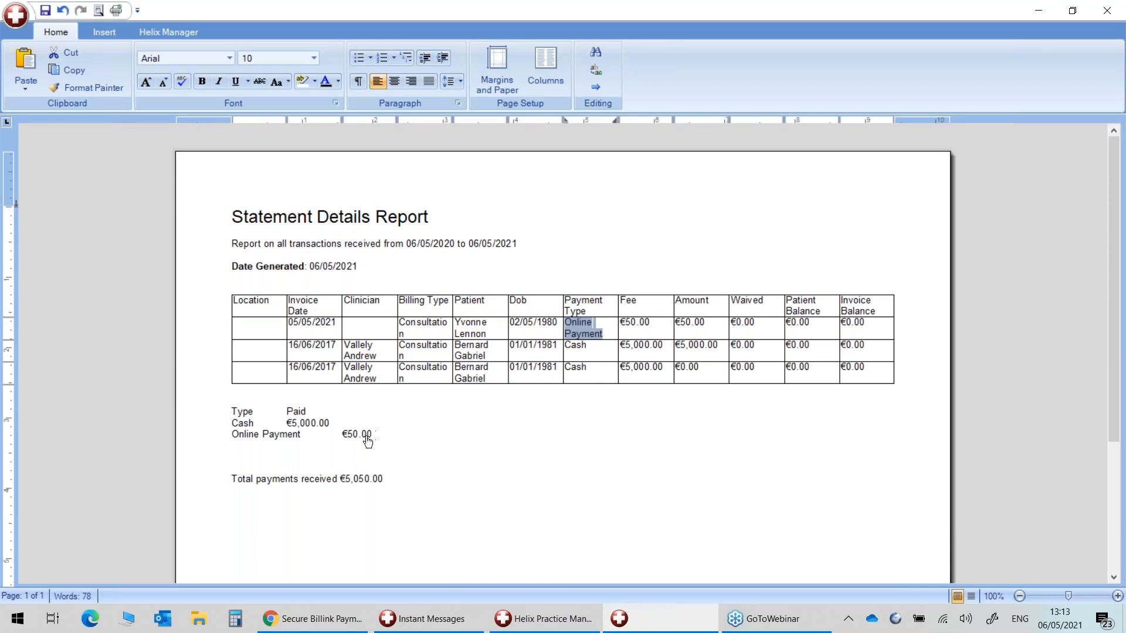
pyautogui.click(1107, 10)
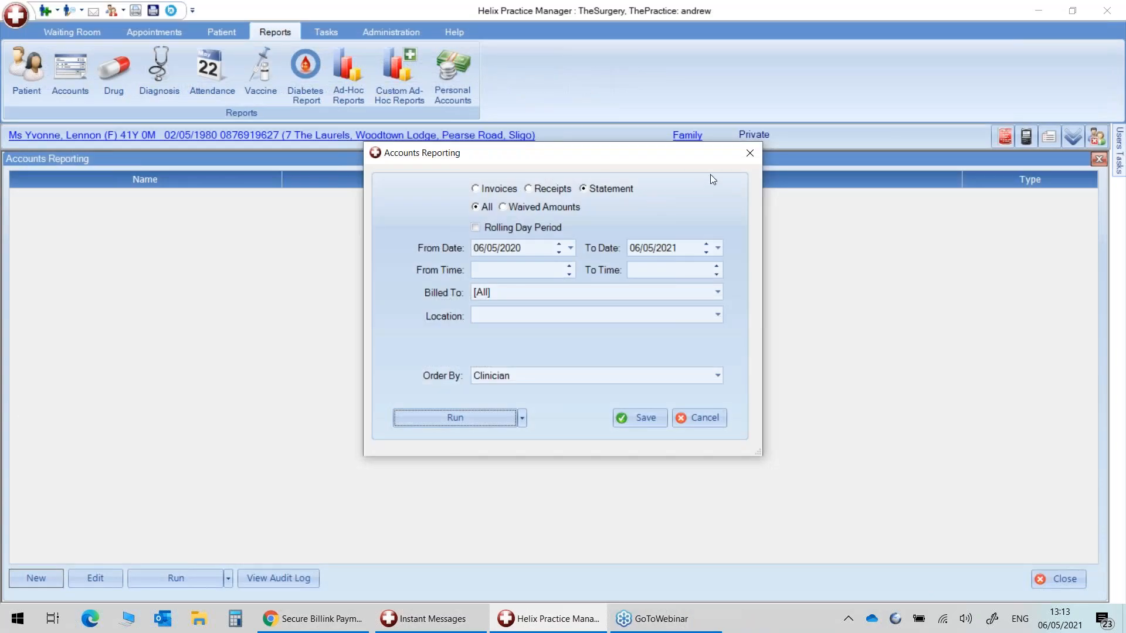
pyautogui.click(750, 153)
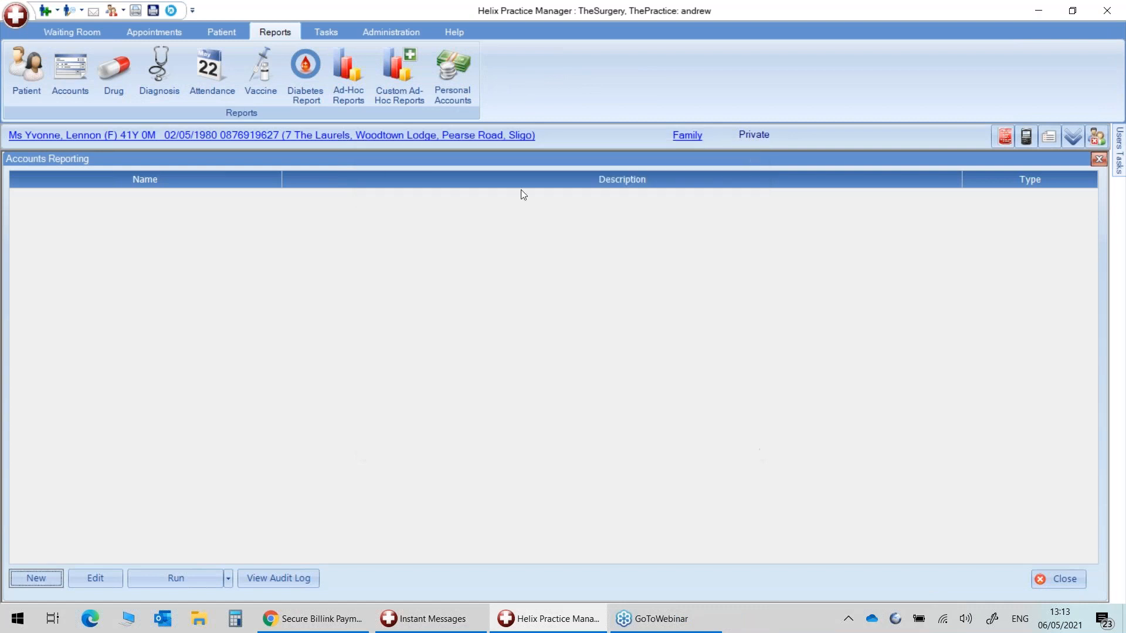
# Back on the patient record, open Billink Payments and the 05/05/2021 Consultation's accounts.
pyautogui.click(147, 36)
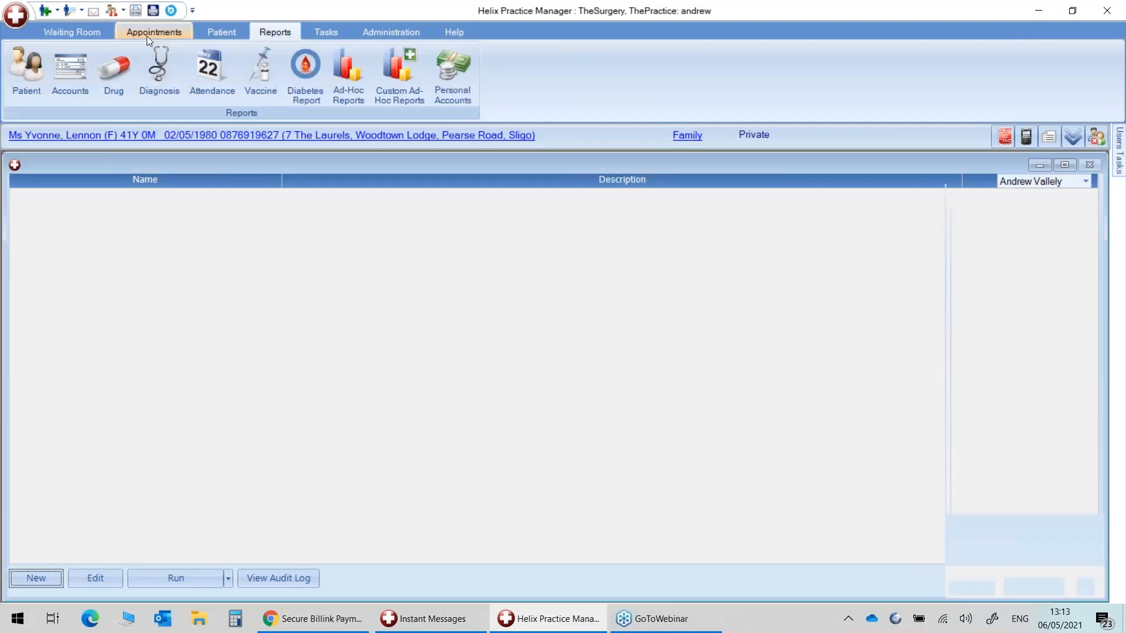
pyautogui.click(212, 34)
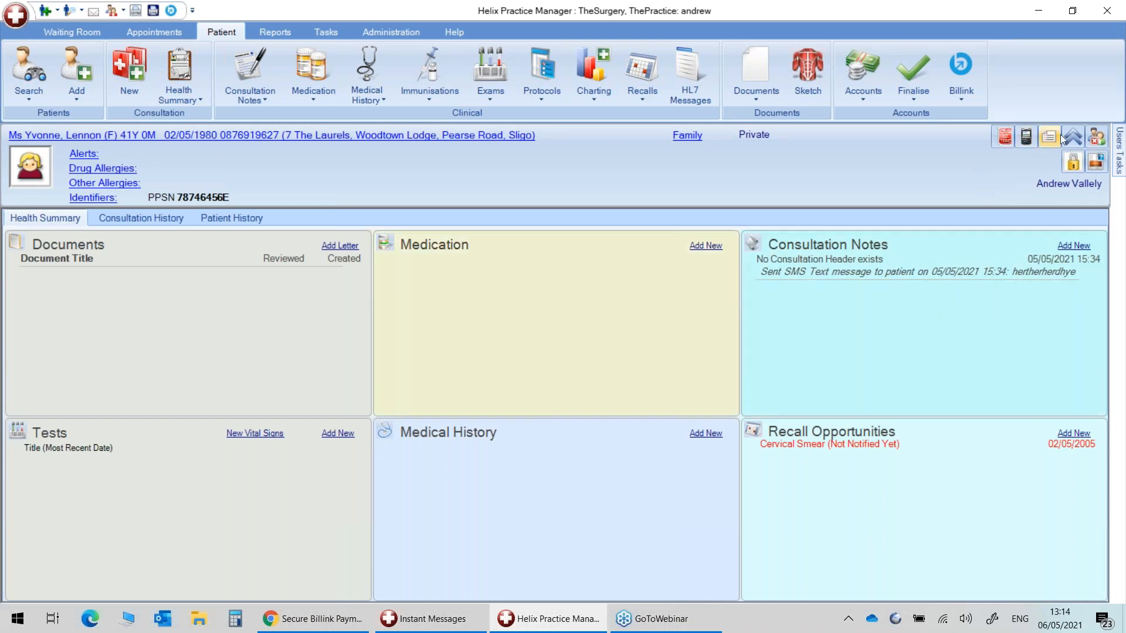
pyautogui.click(1094, 140)
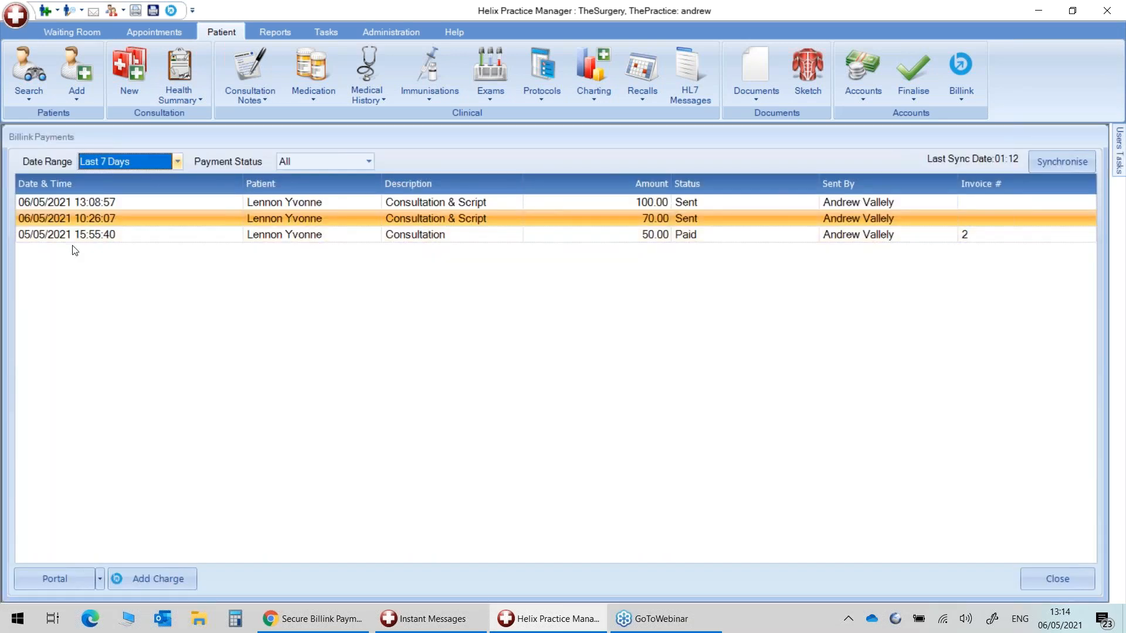
pyautogui.doubleClick(99, 234)
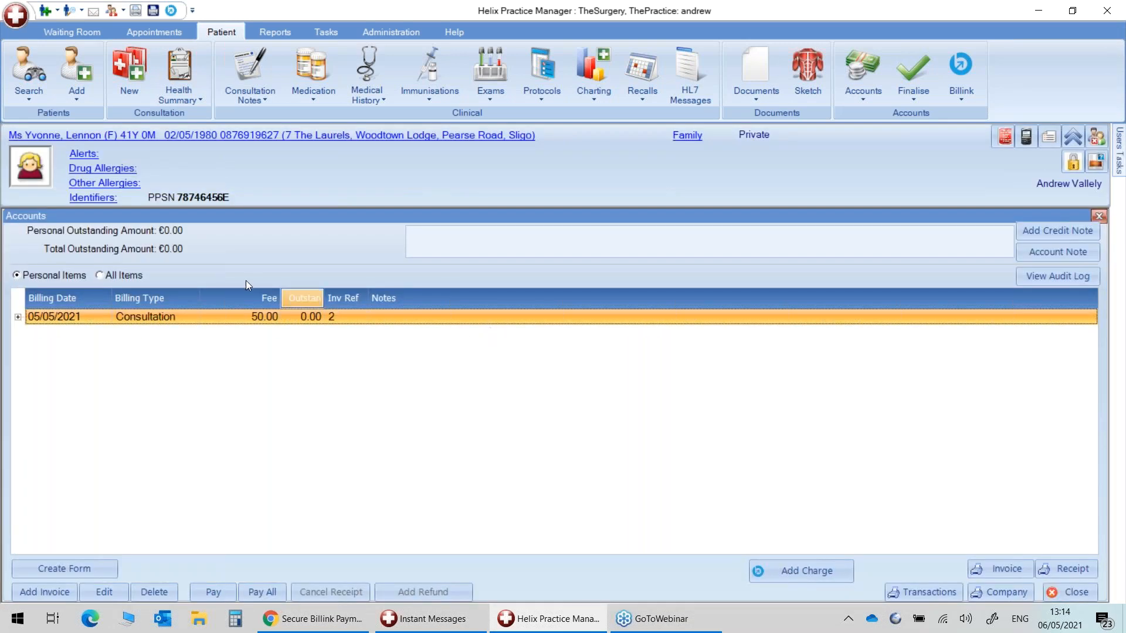
# Expand the 05/05/2021 Consultation to see its 50.00 online payment, then close the accounts.
pyautogui.click(19, 319)
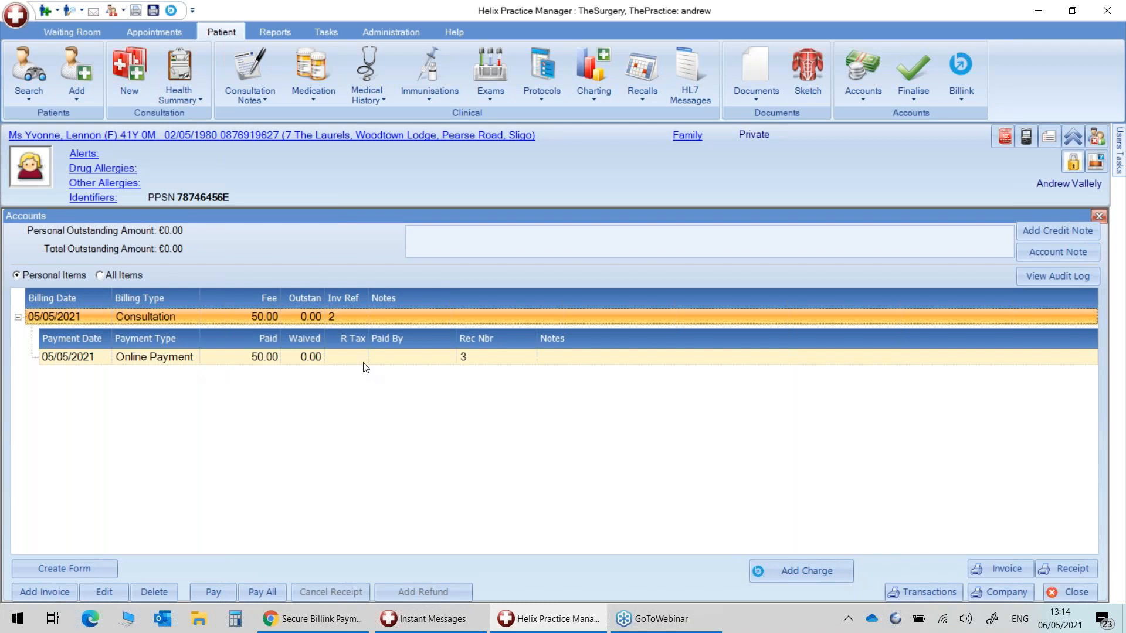
pyautogui.click(18, 317)
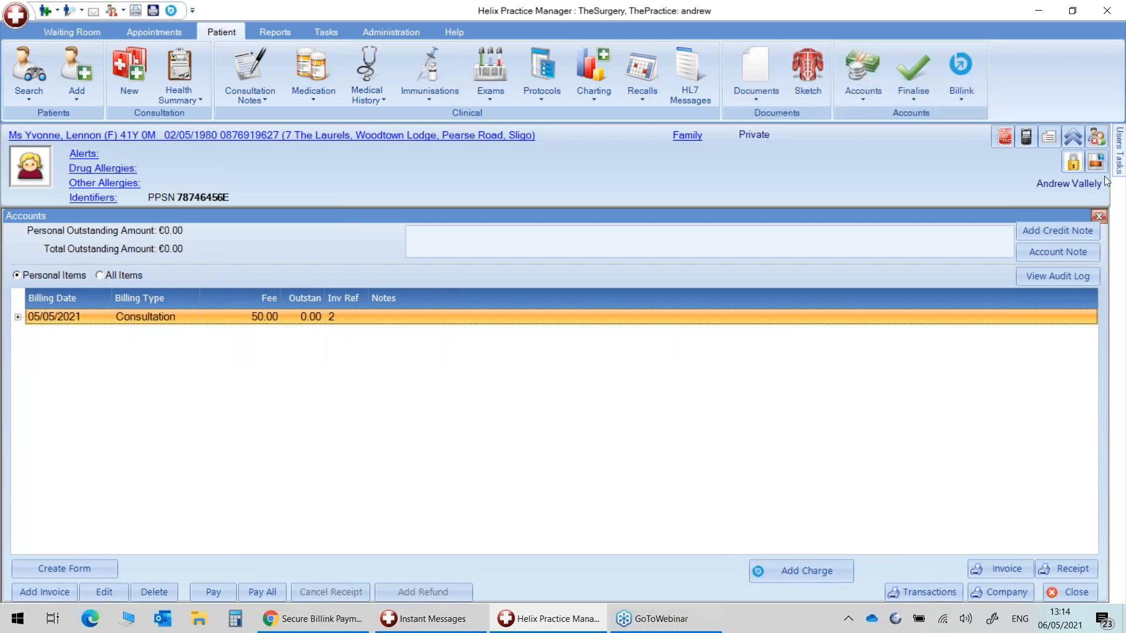
pyautogui.click(1097, 218)
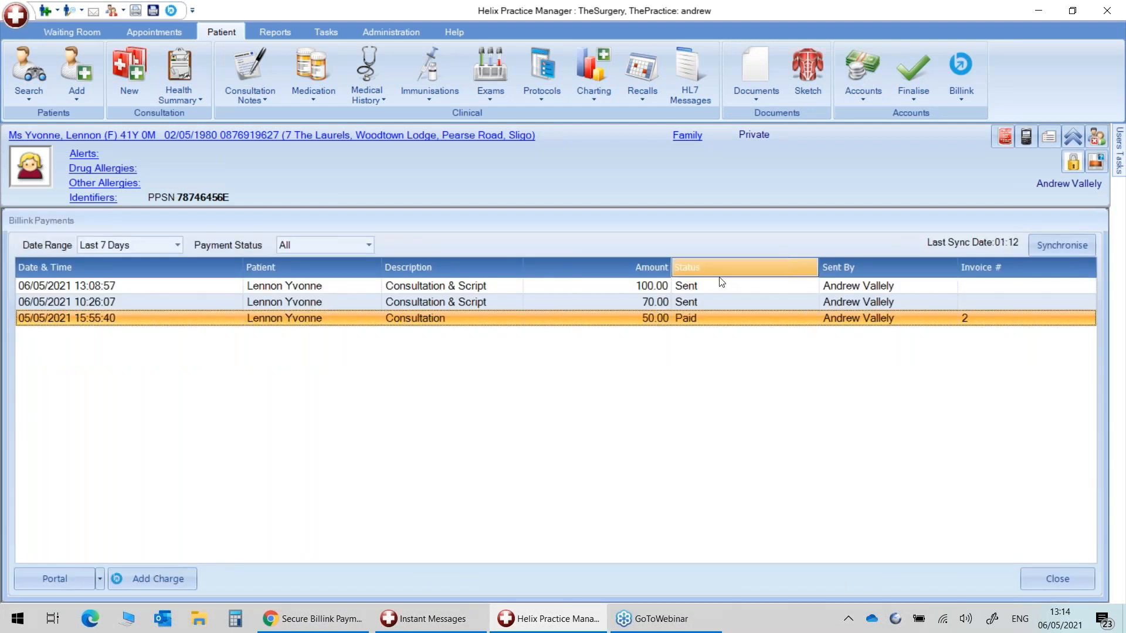
# Reopen the accounts and recheck the 50.00 online payment entry before closing them again.
pyautogui.click(110, 289)
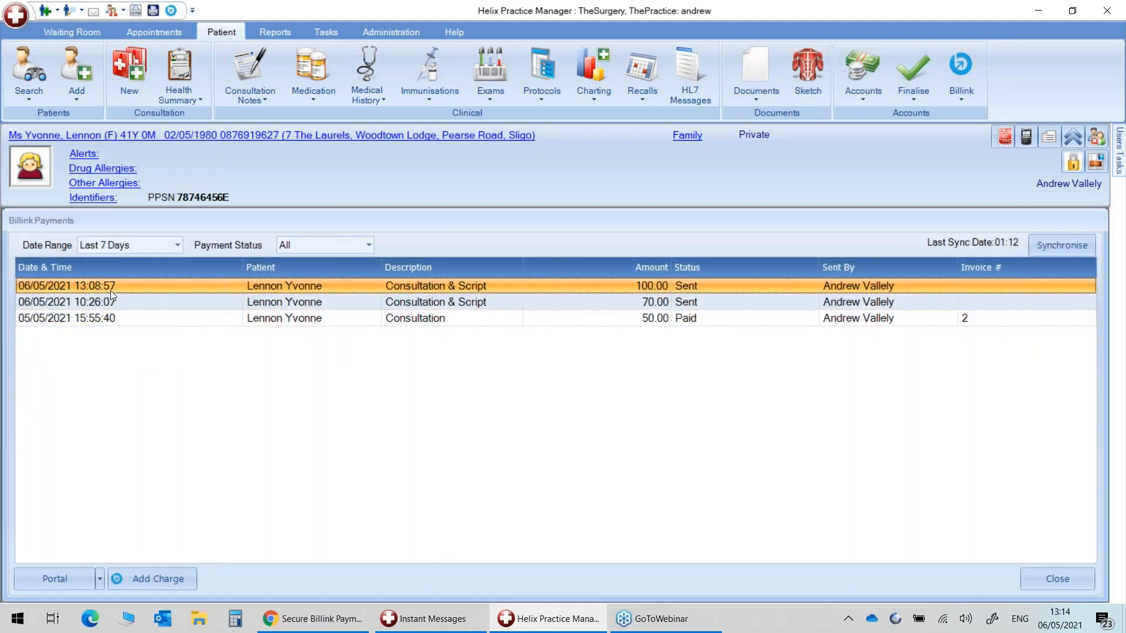
pyautogui.click(103, 302)
pyautogui.doubleClick(104, 302)
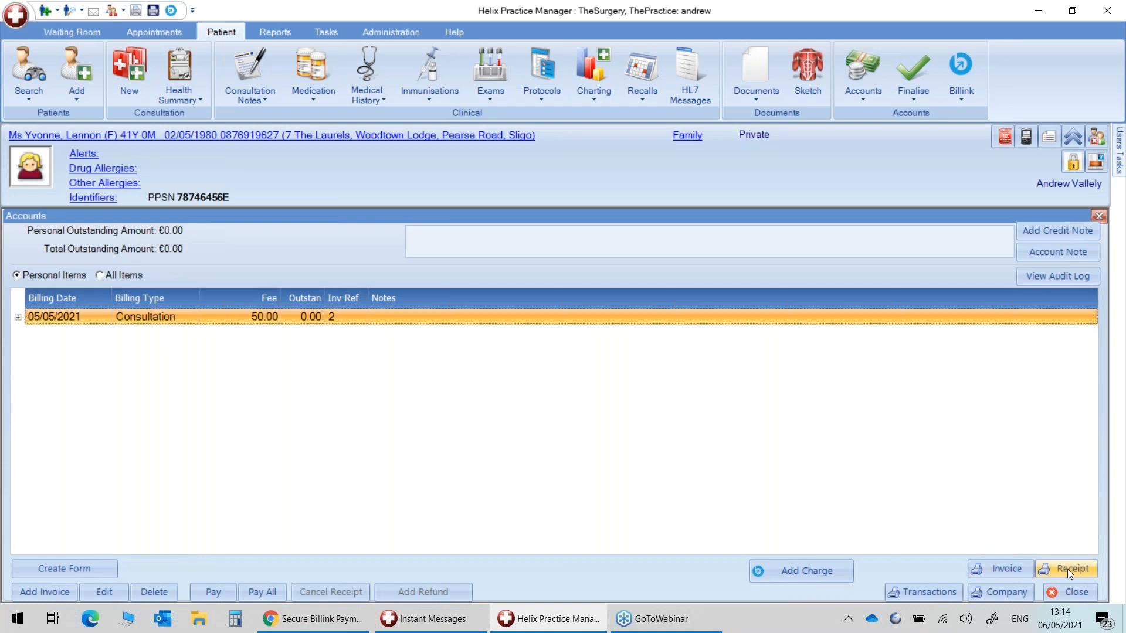
pyautogui.click(18, 317)
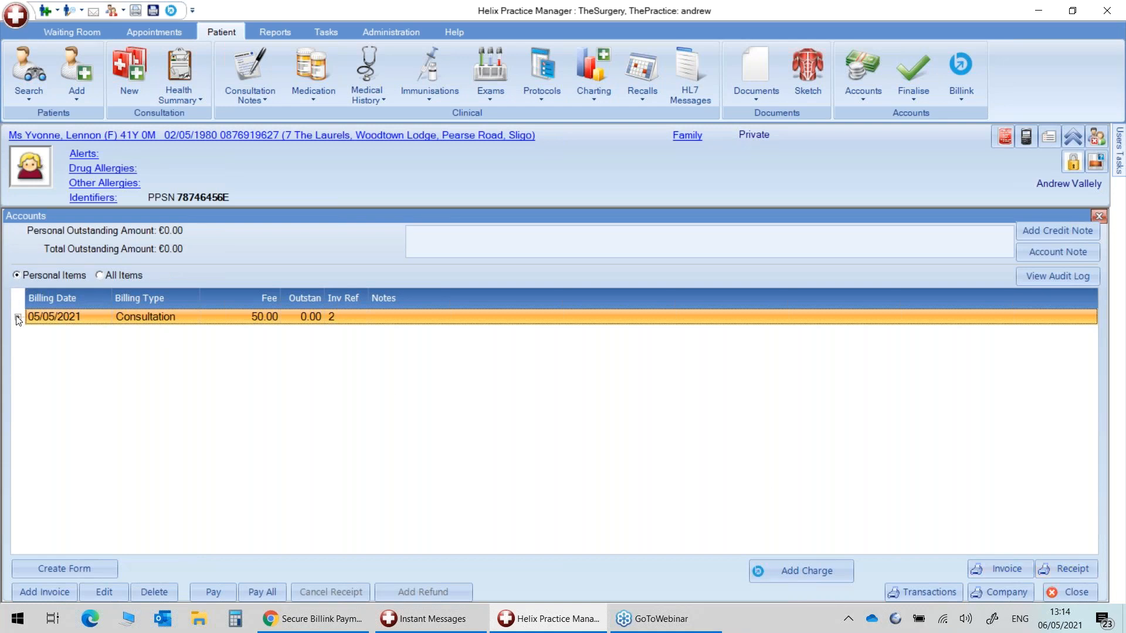
pyautogui.click(61, 356)
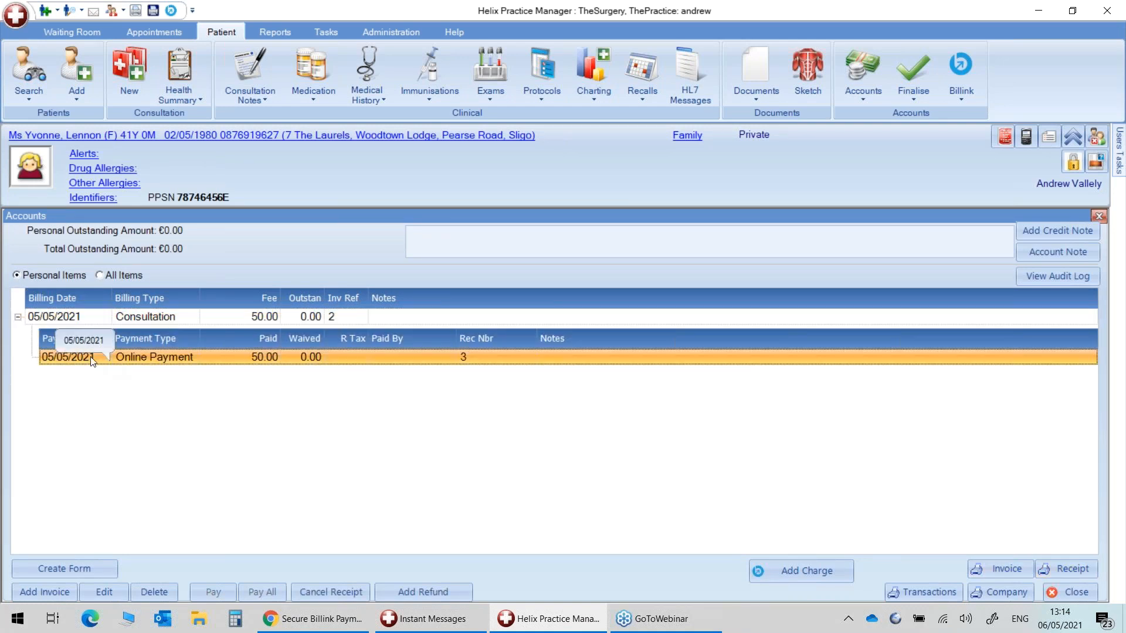
pyautogui.click(18, 317)
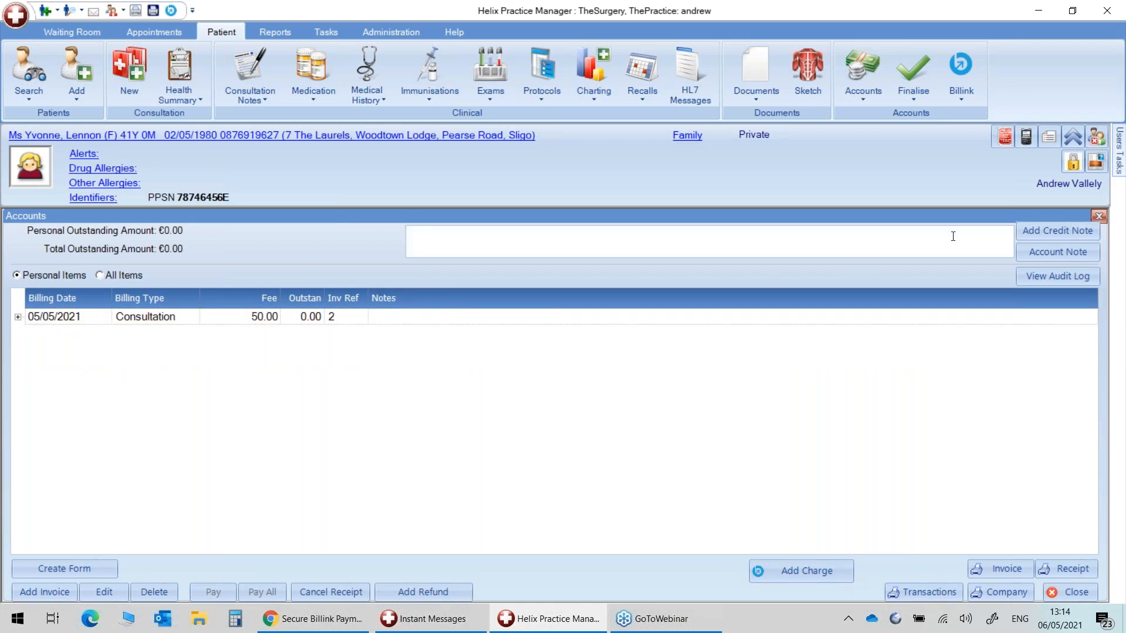
pyautogui.click(1098, 217)
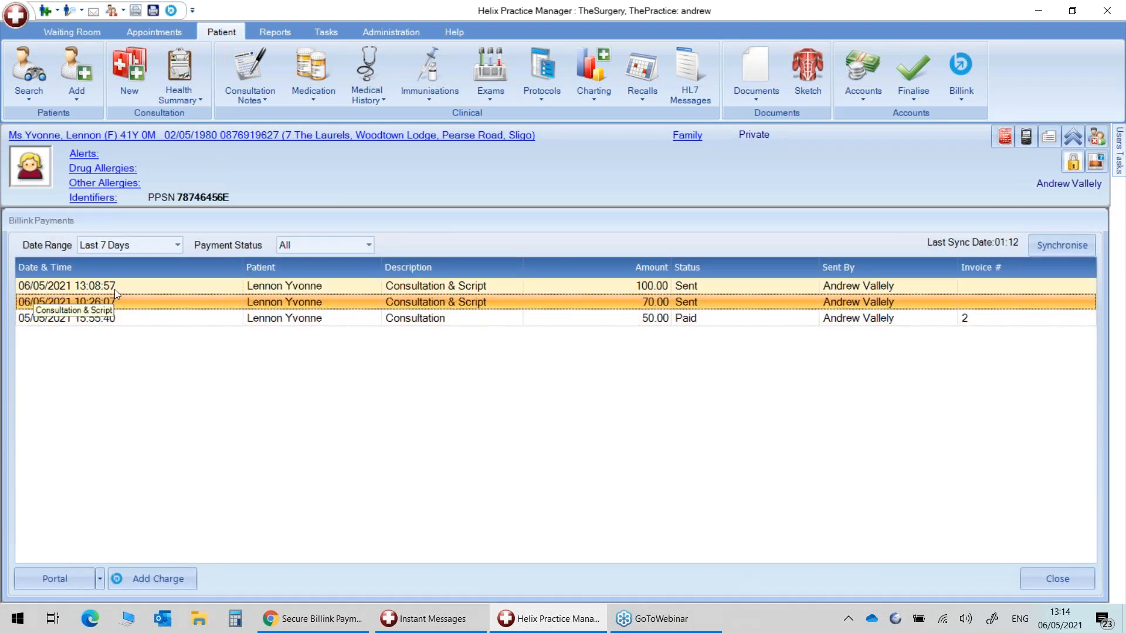
# Filter the Billink payments list to Today with All payment statuses and select the 10:26:07 charge.
pyautogui.click(107, 316)
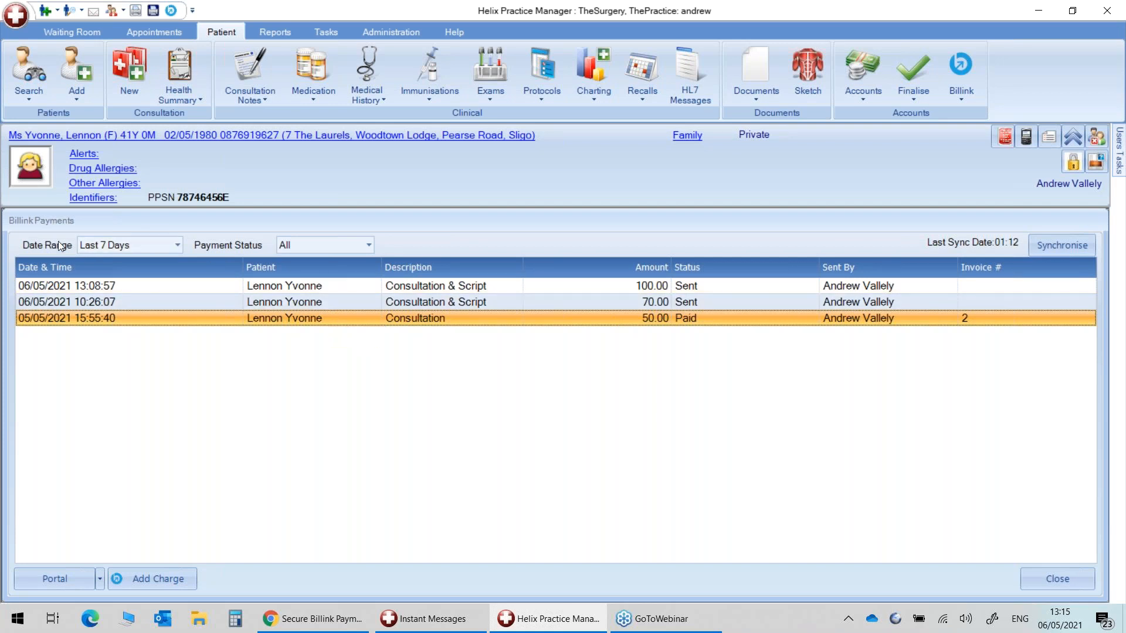
pyautogui.click(177, 245)
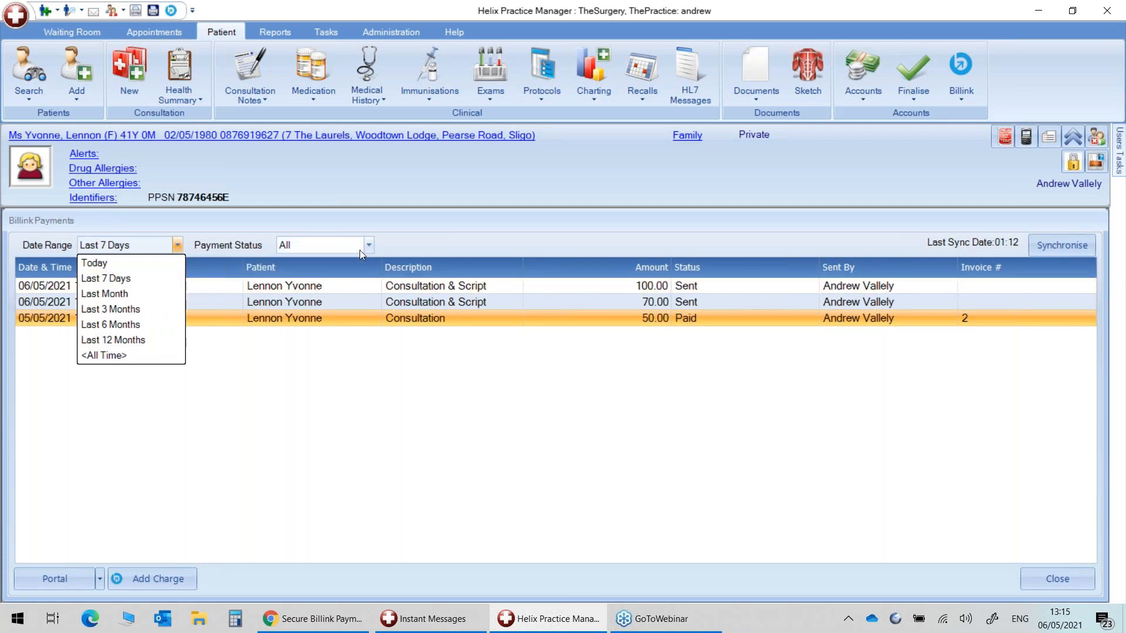
pyautogui.click(114, 262)
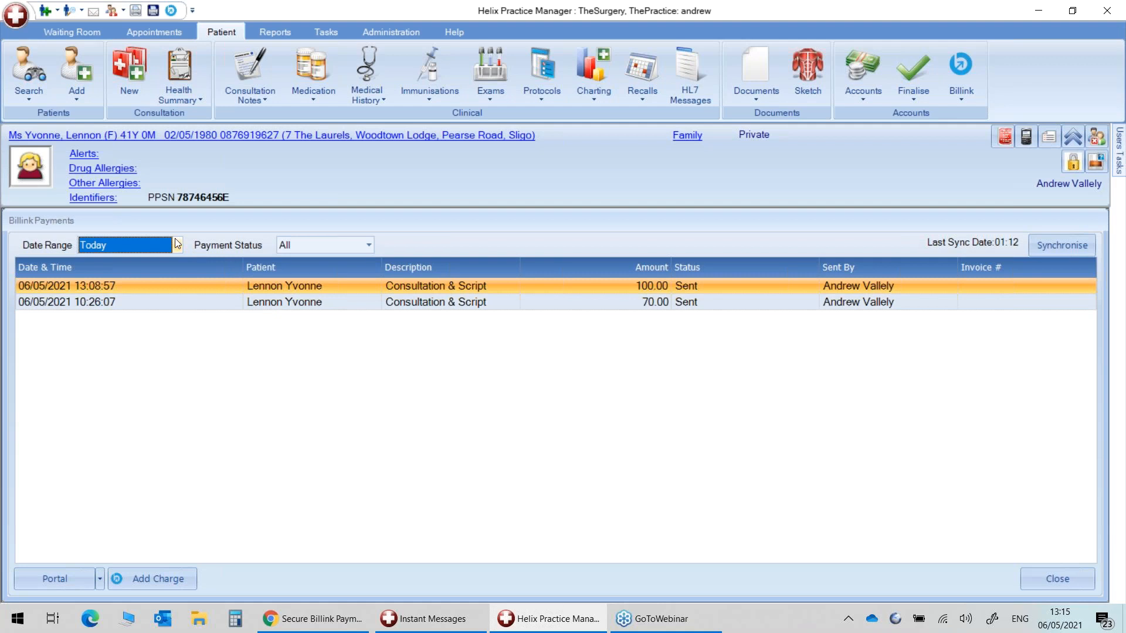
pyautogui.click(320, 245)
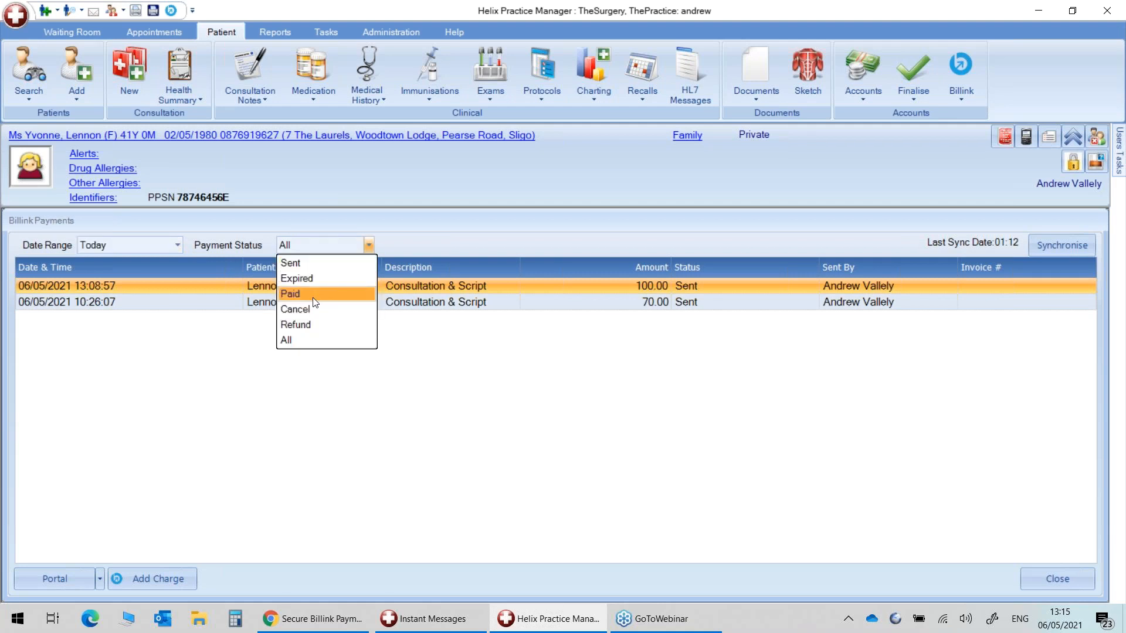
pyautogui.click(301, 340)
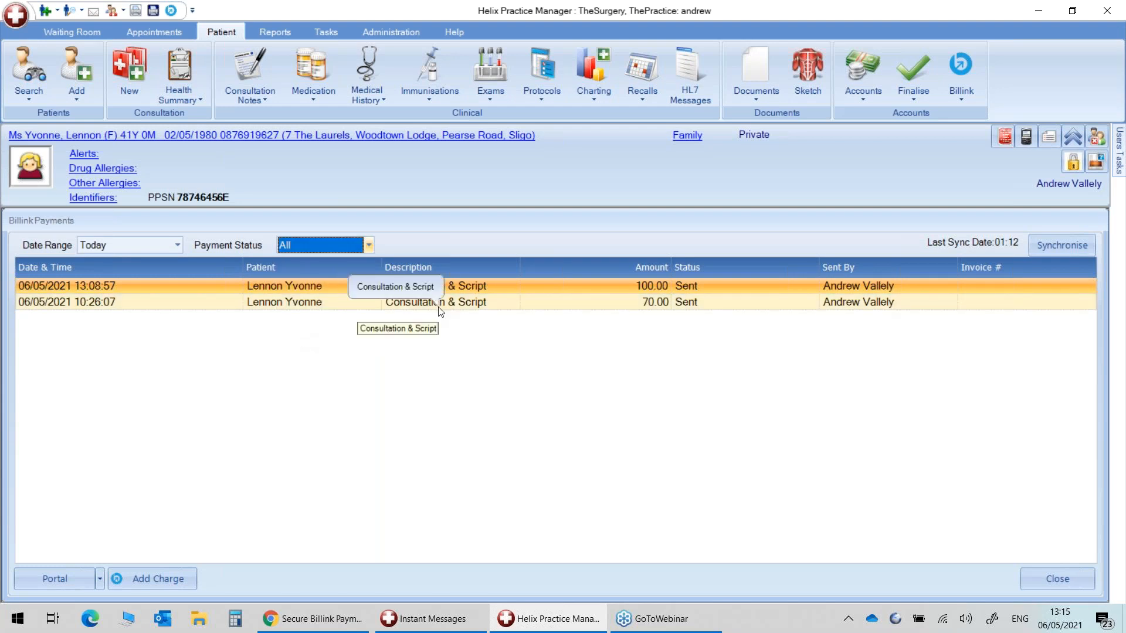
pyautogui.click(186, 301)
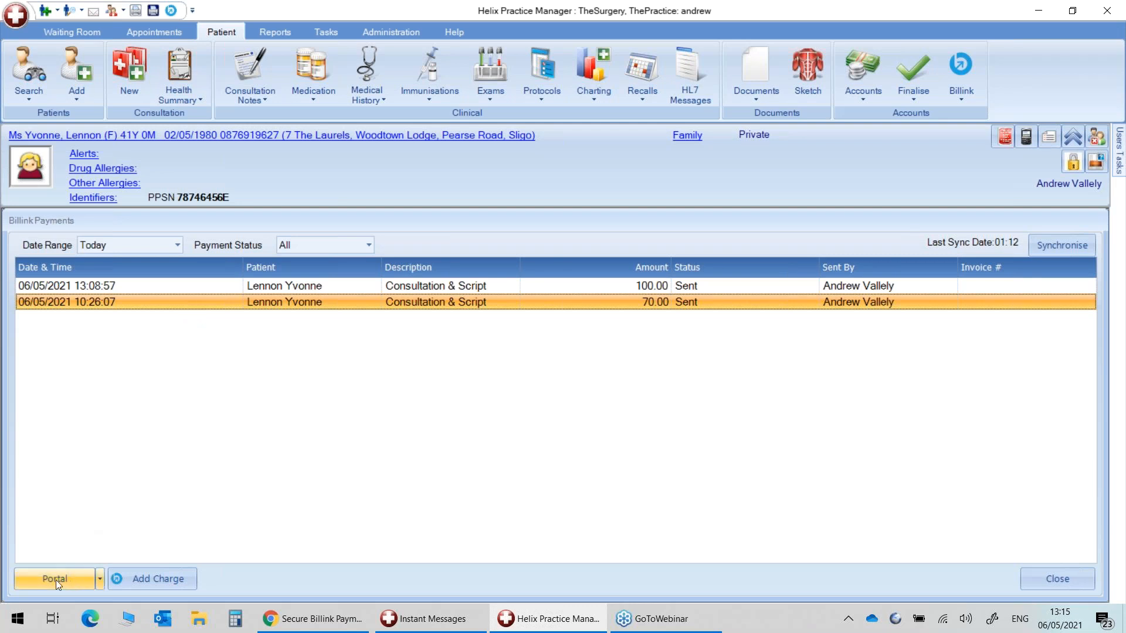
# Open the Billink portal's transactions list and view the €100.00 pending transaction's details.
pyautogui.click(100, 582)
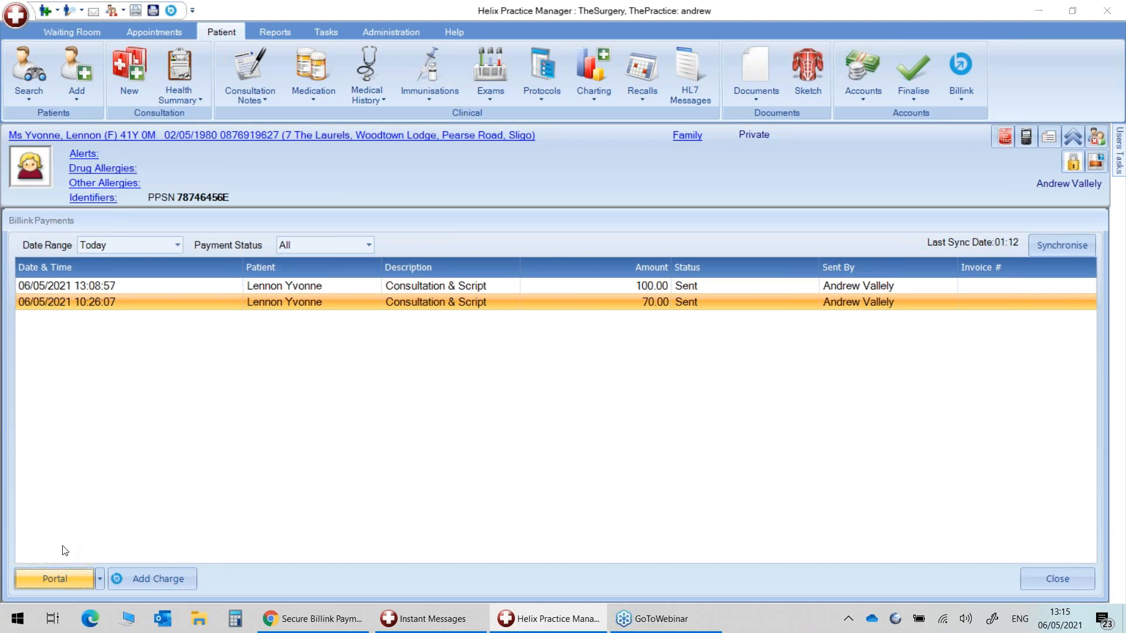
pyautogui.click(62, 545)
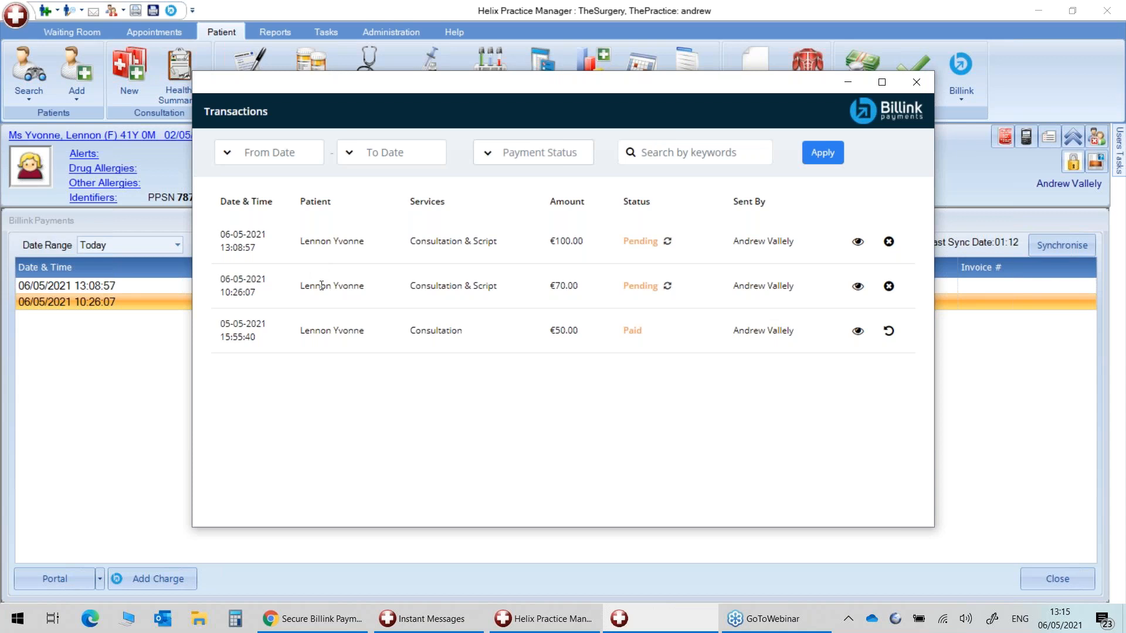
pyautogui.click(857, 243)
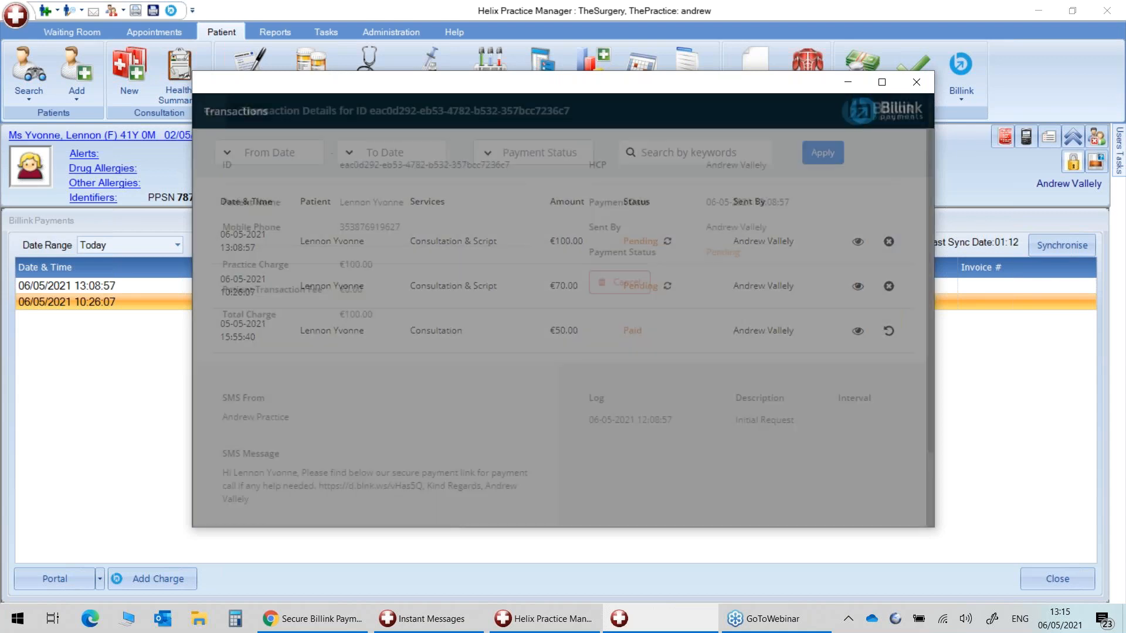
# Review the transaction's log entries, close the details, and return to the €100.00 secure payment page.
pyautogui.moveTo(598, 405); pyautogui.dragTo(798, 432)
pyautogui.click(663, 447)
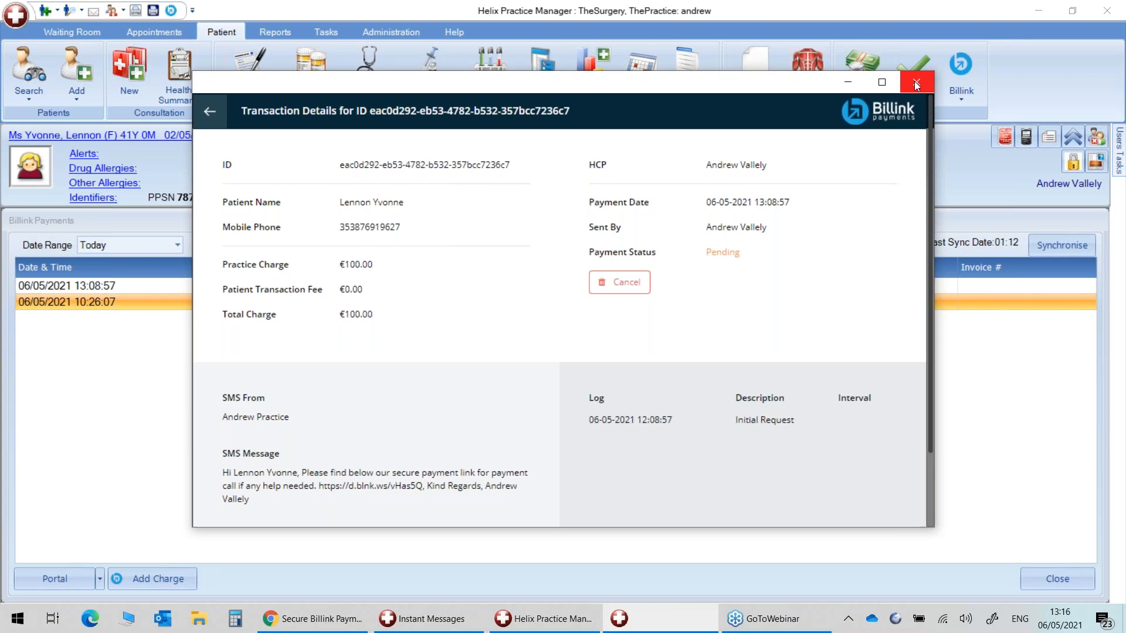
pyautogui.moveTo(599, 393); pyautogui.dragTo(801, 431)
pyautogui.click(789, 468)
pyautogui.click(920, 86)
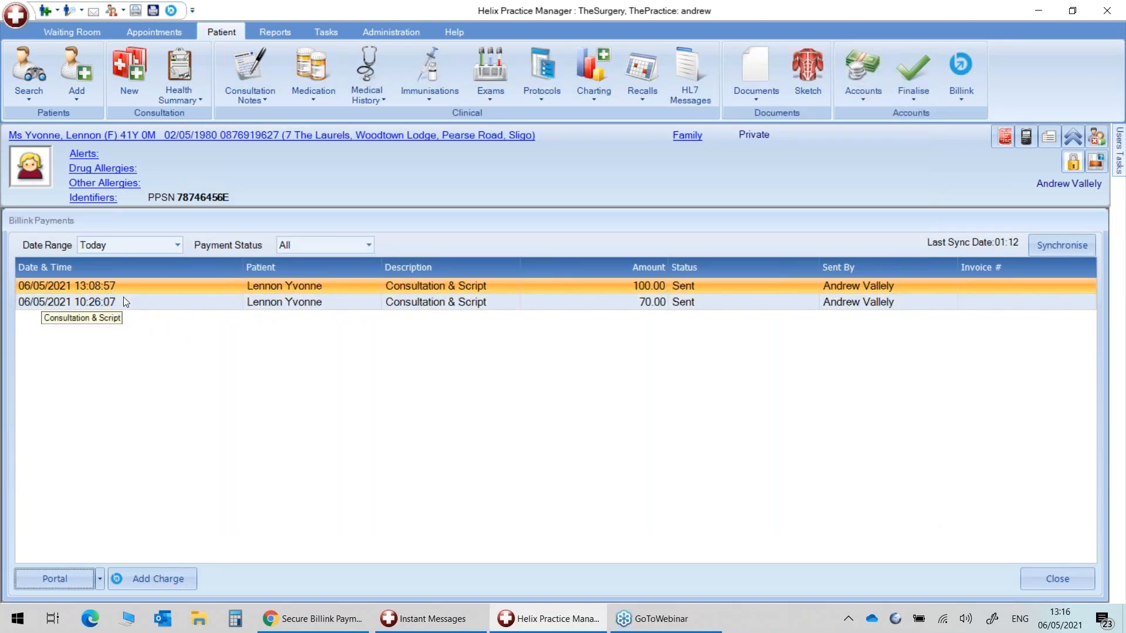
pyautogui.click(311, 619)
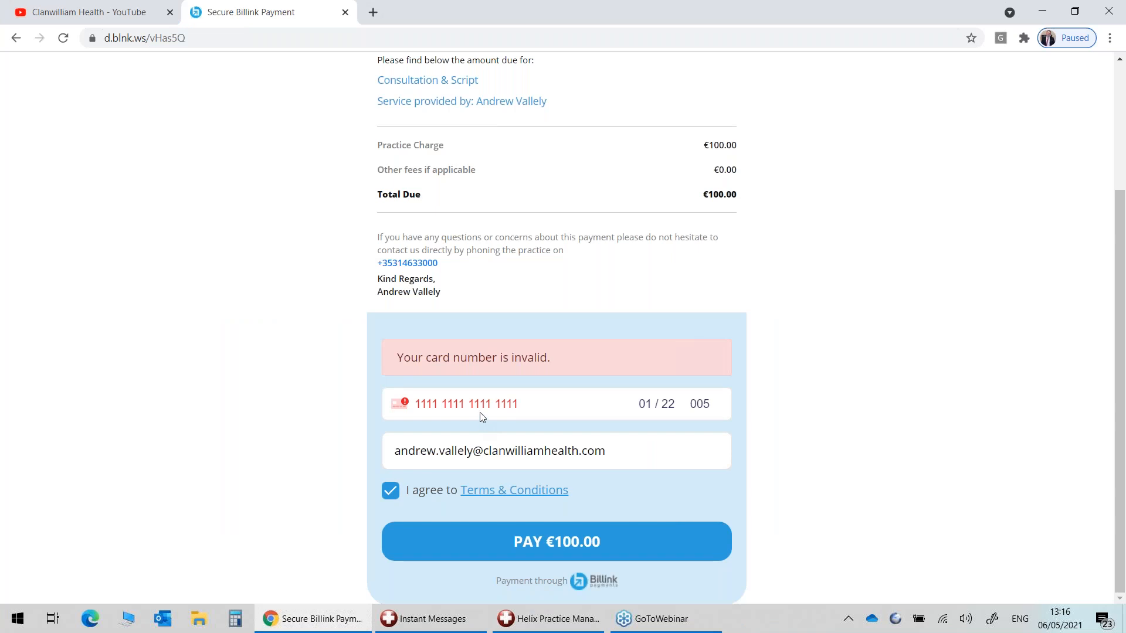
# Select the rejected card number, then close the €100.00 Secure Billink Payment tab unpaid.
pyautogui.moveTo(521, 405); pyautogui.dragTo(395, 411)
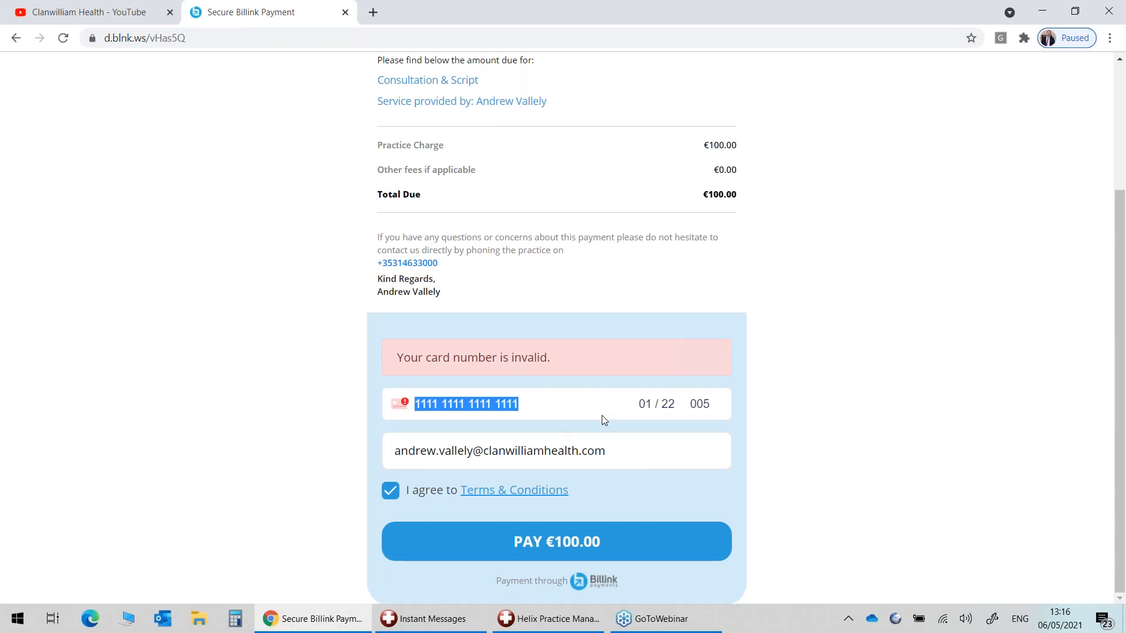
pyautogui.scroll(2, 572, 423)
pyautogui.scroll(-1, 571, 423)
pyautogui.click(345, 13)
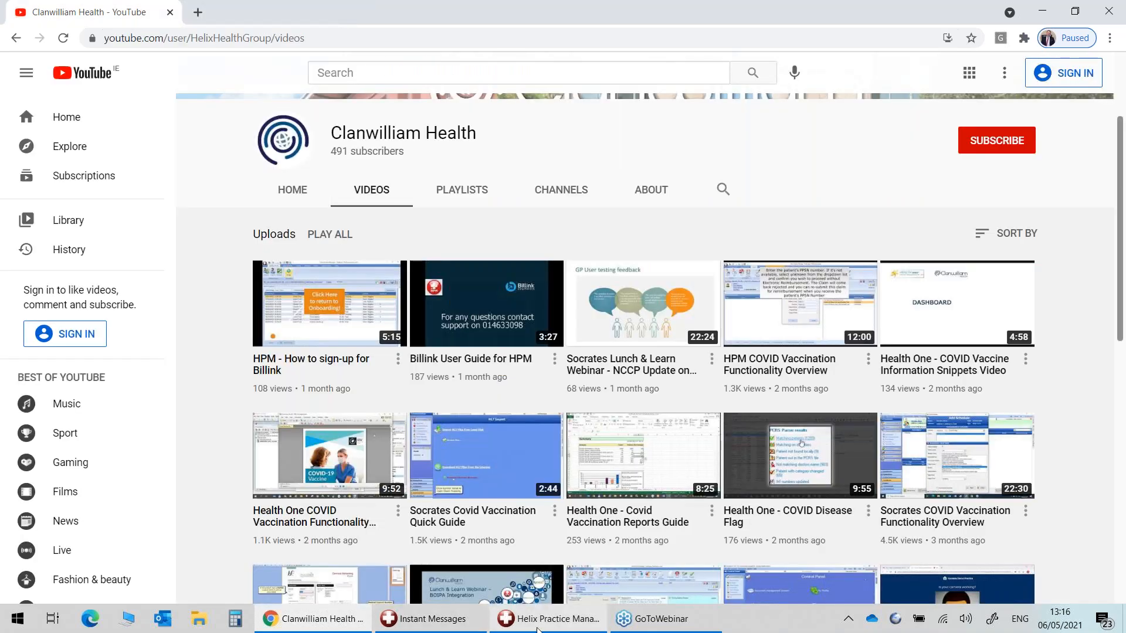
# Return to Helix Practice Manager and list the Billink portal's sections.
pyautogui.click(538, 628)
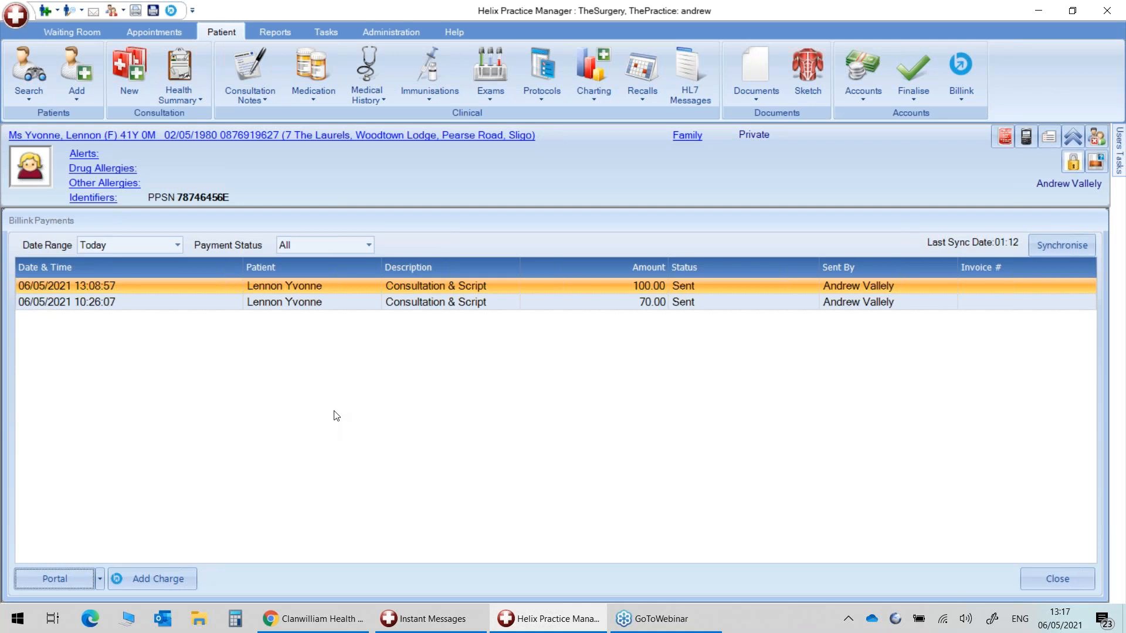
pyautogui.click(102, 580)
pyautogui.click(101, 540)
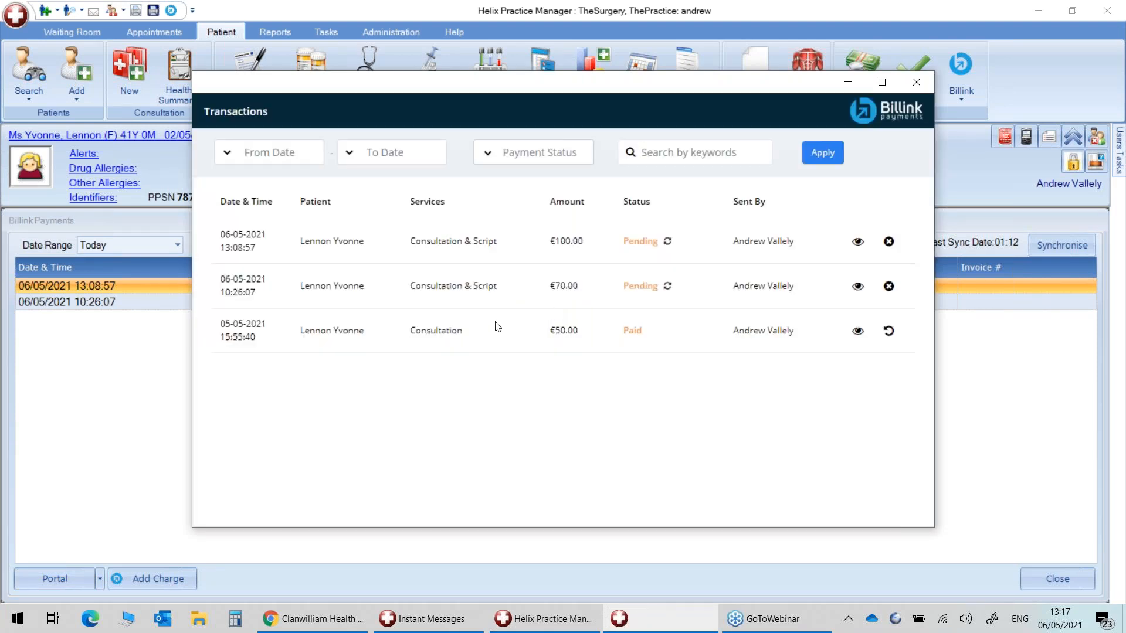
pyautogui.click(857, 332)
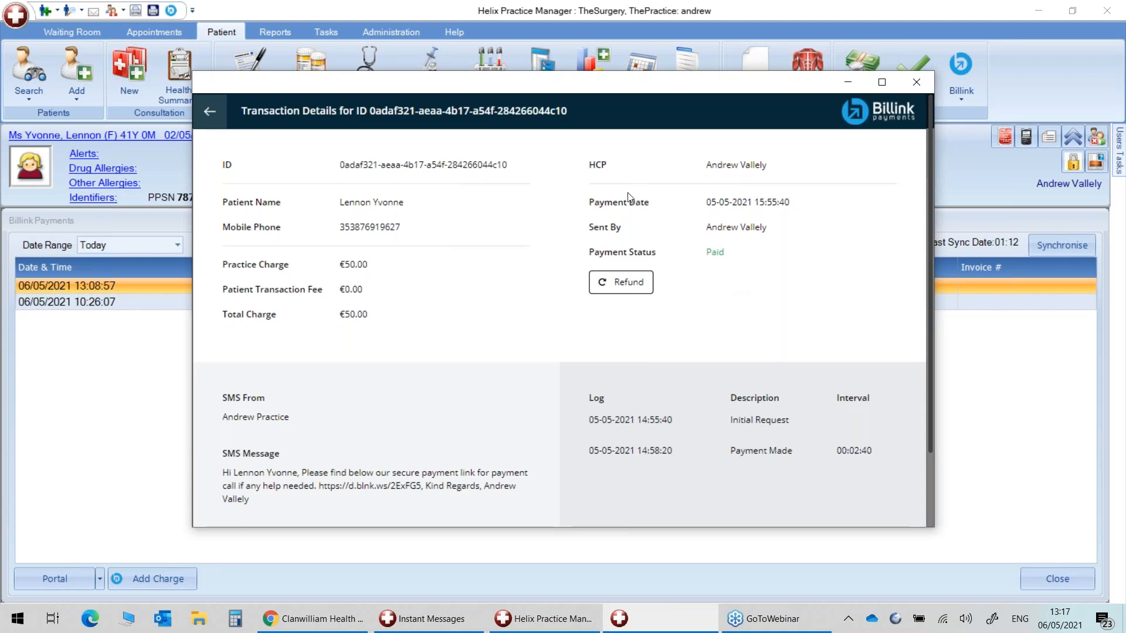
pyautogui.click(617, 294)
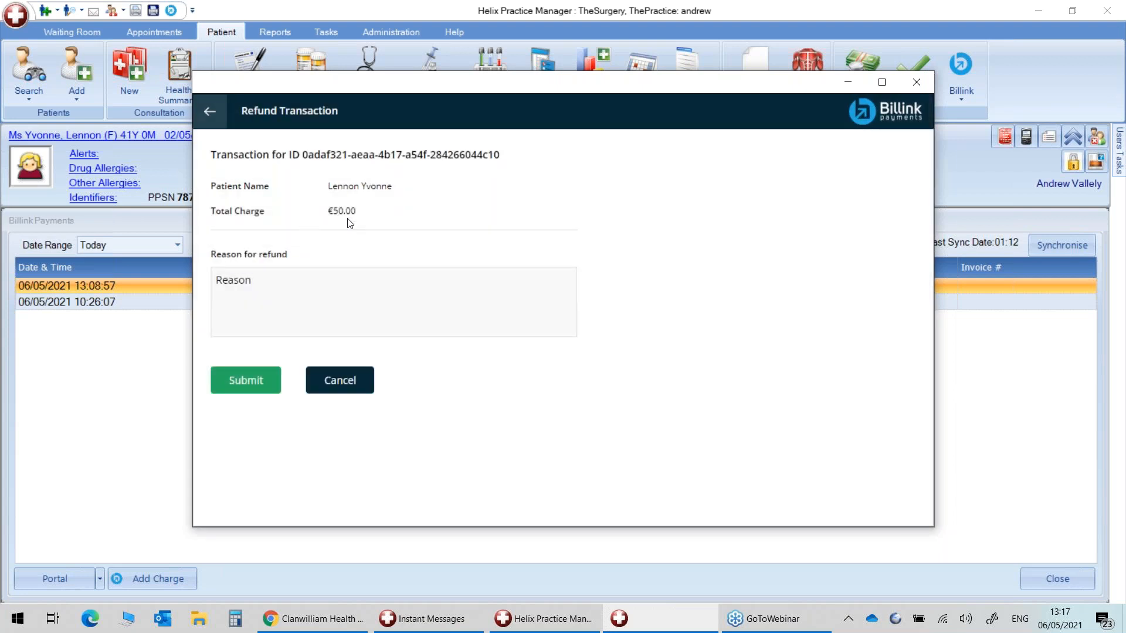
pyautogui.click(256, 288)
pyautogui.write('rfargfasrgfasergergtwsertgws')
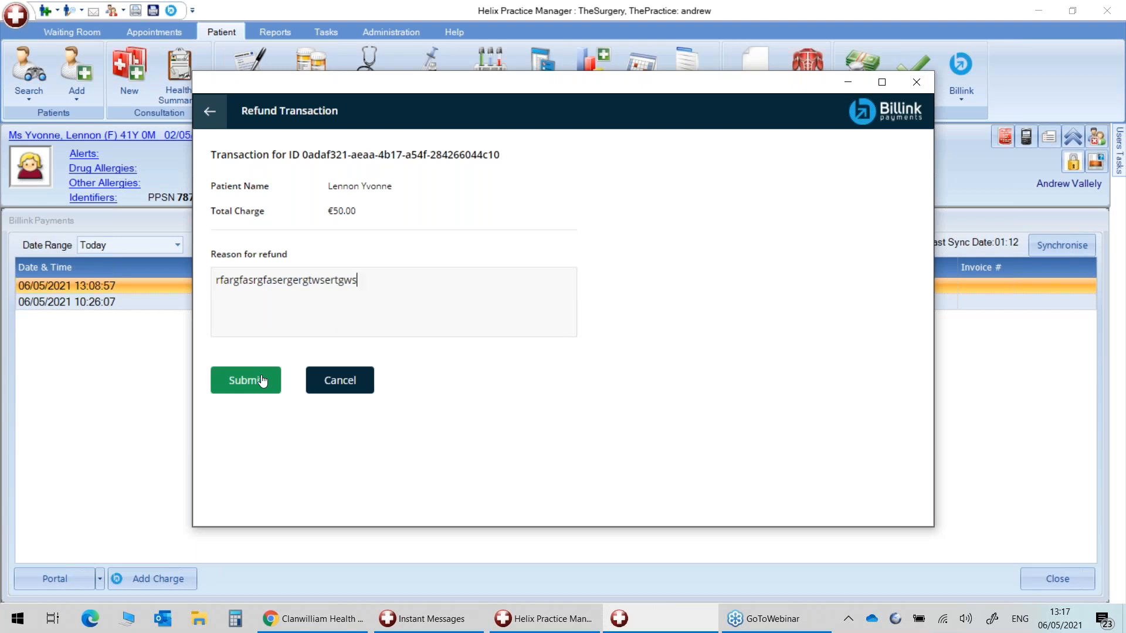
pyautogui.click(917, 83)
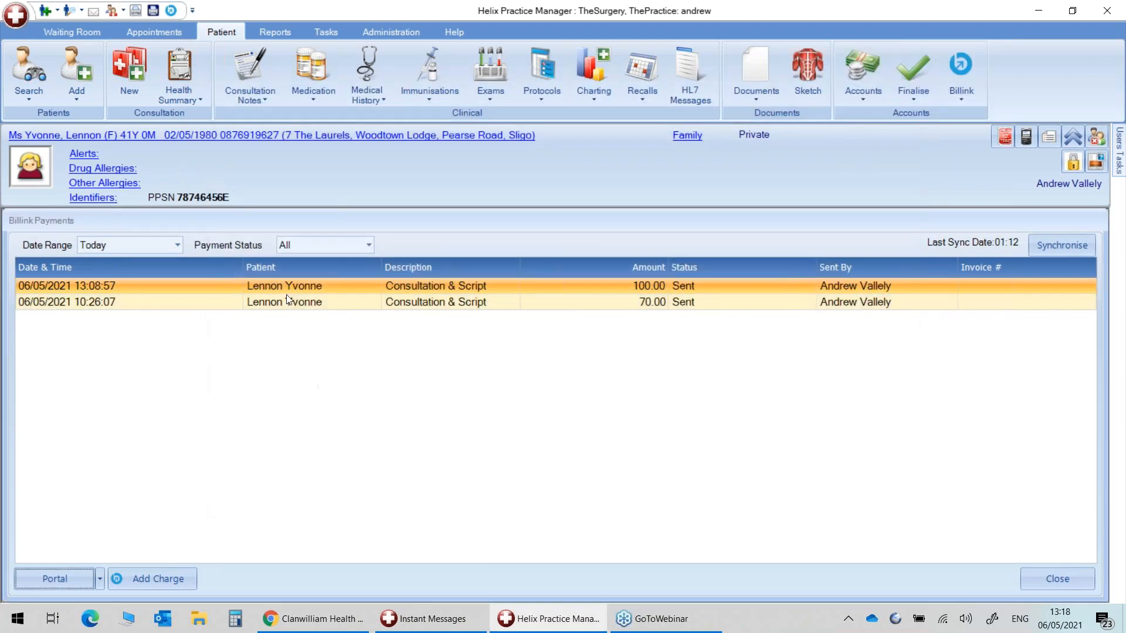
# Open and close the patient's accounts and the Billink portal account page.
pyautogui.doubleClick(284, 289)
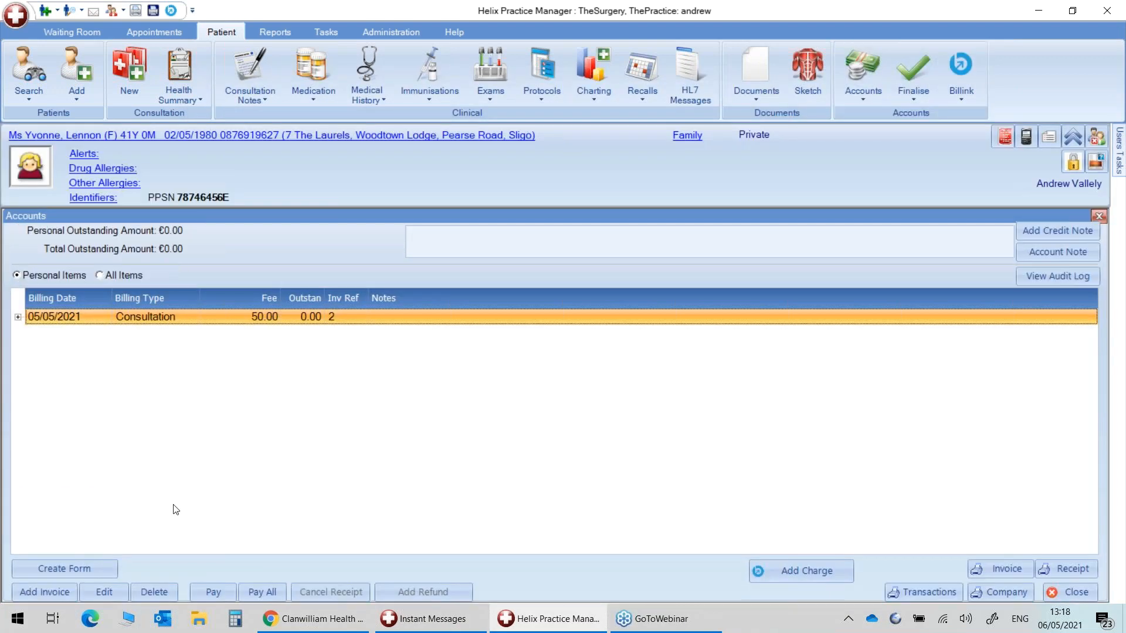
pyautogui.click(1098, 214)
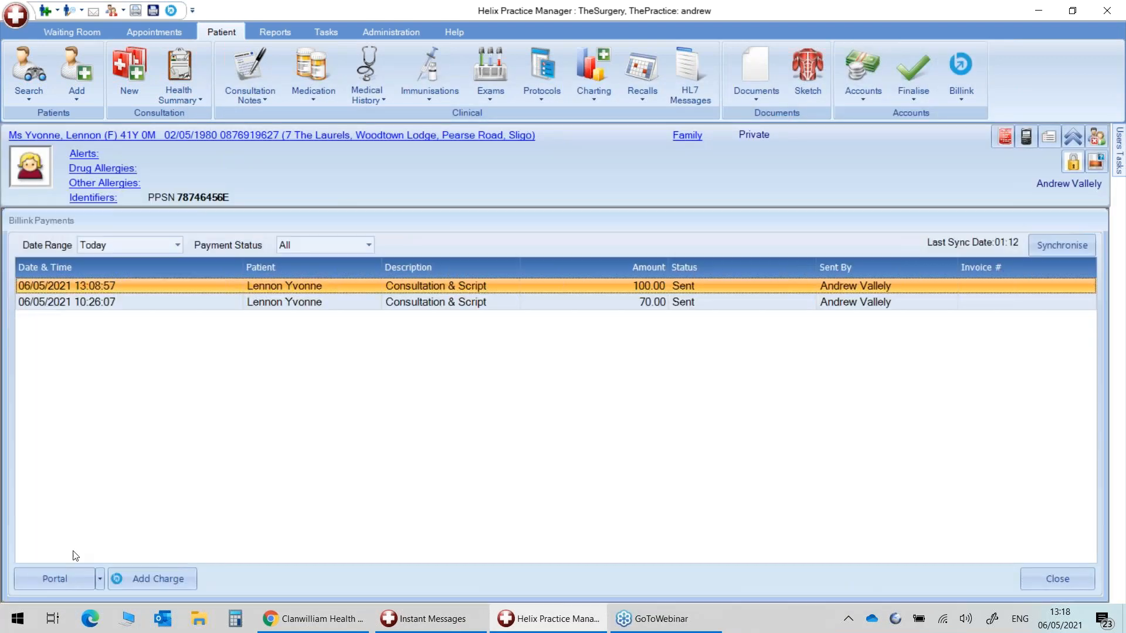
pyautogui.click(47, 576)
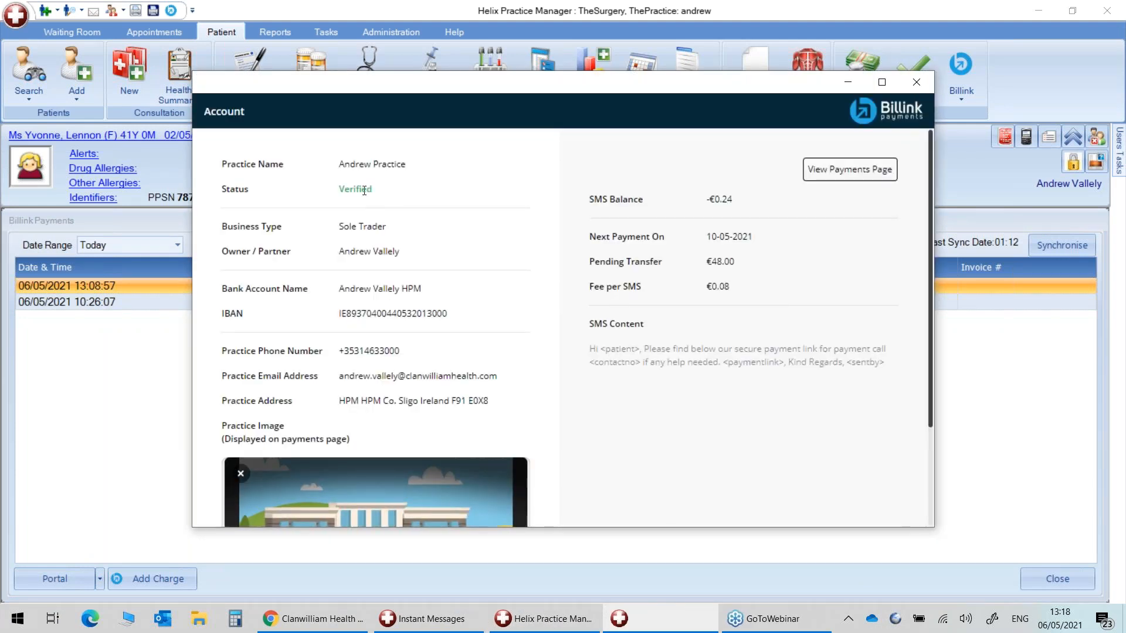
pyautogui.scroll(-3, 375, 311)
pyautogui.scroll(3, 385, 333)
pyautogui.click(924, 87)
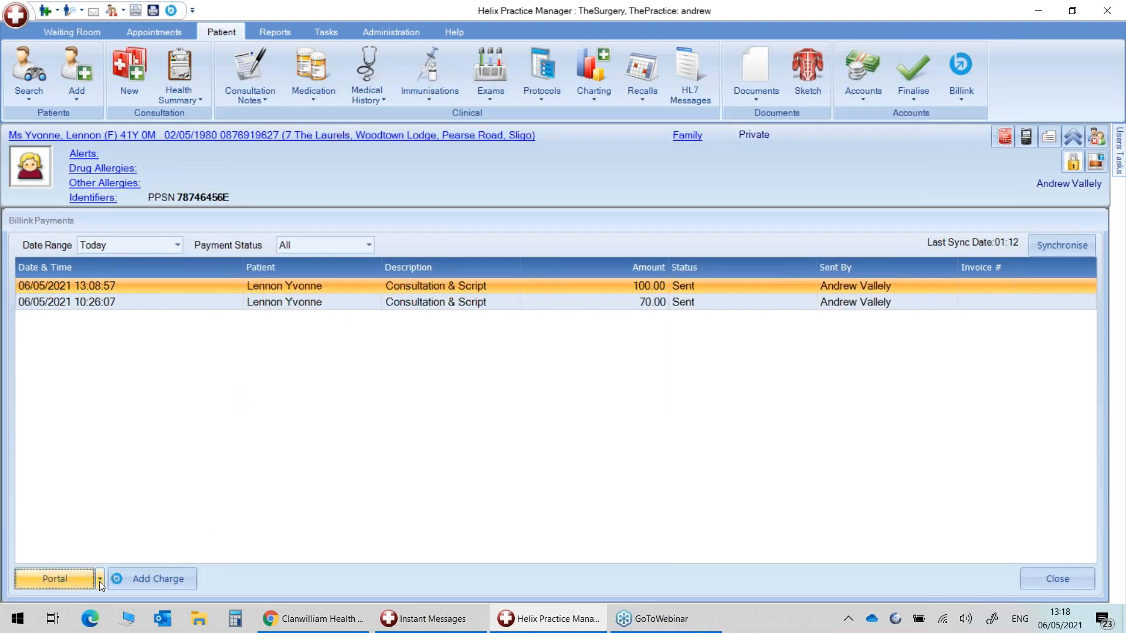
# Look at the Billink Payments page, then open Portal > Transactions.
pyautogui.click(100, 581)
pyautogui.click(54, 558)
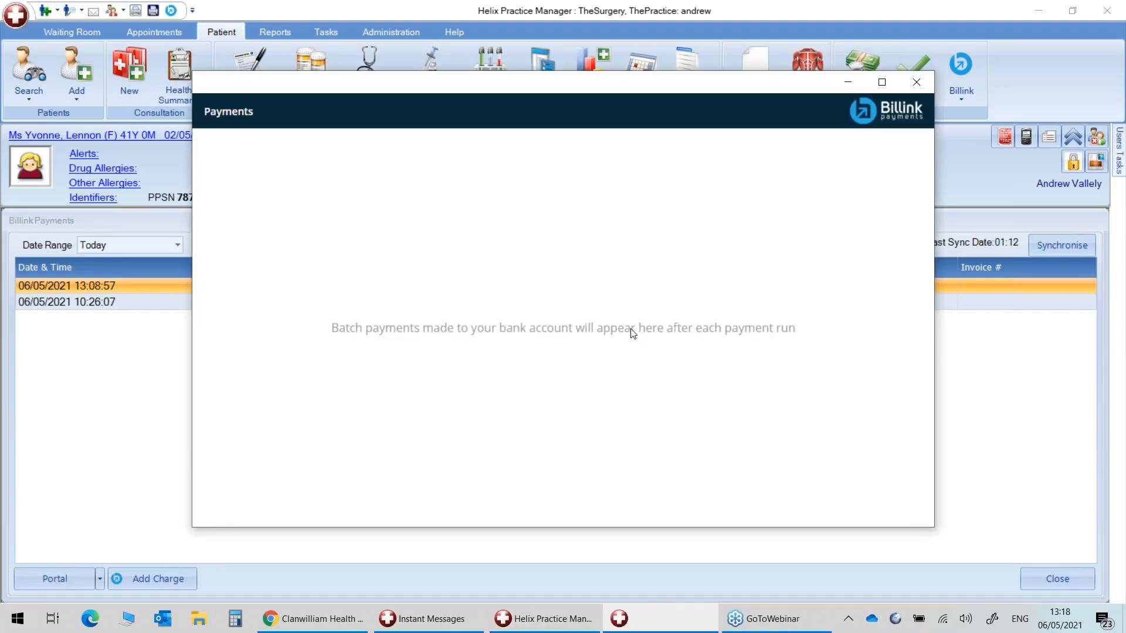
pyautogui.click(916, 82)
pyautogui.click(101, 578)
pyautogui.click(80, 540)
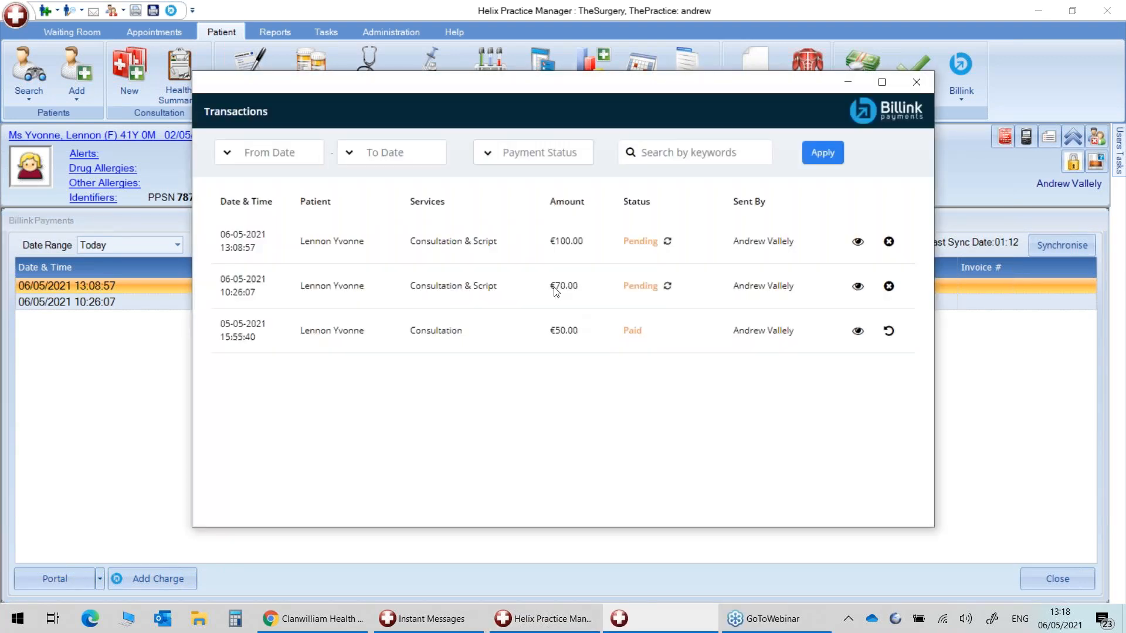
# Open the €100.00 charge's Cancel Transaction form and close it unsubmitted, keeping the charge.
pyautogui.click(888, 241)
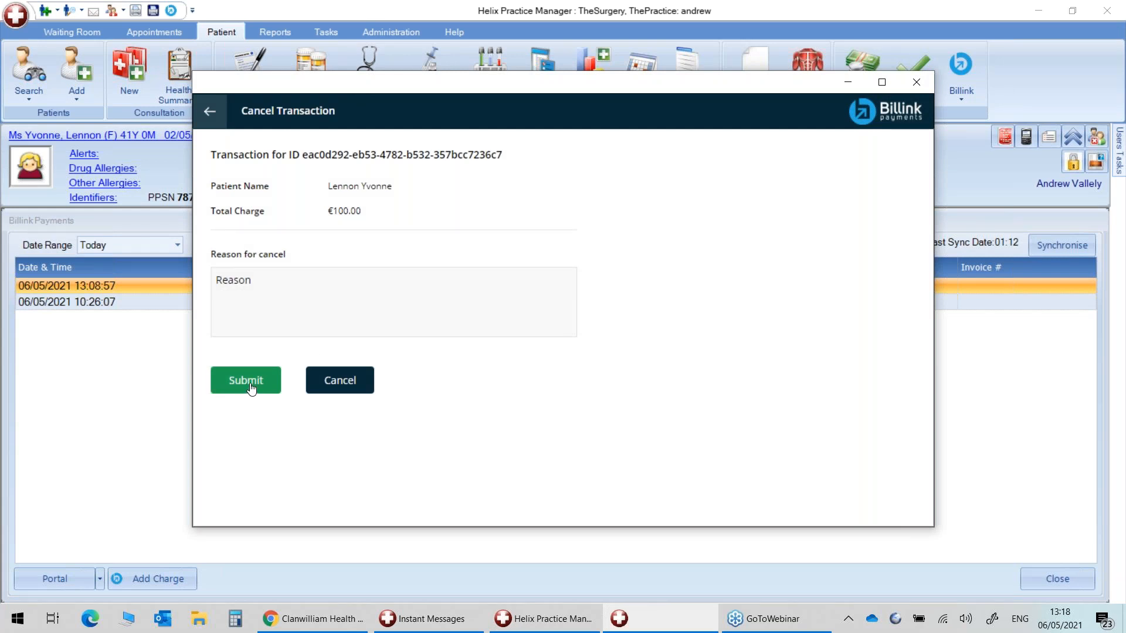
pyautogui.click(920, 81)
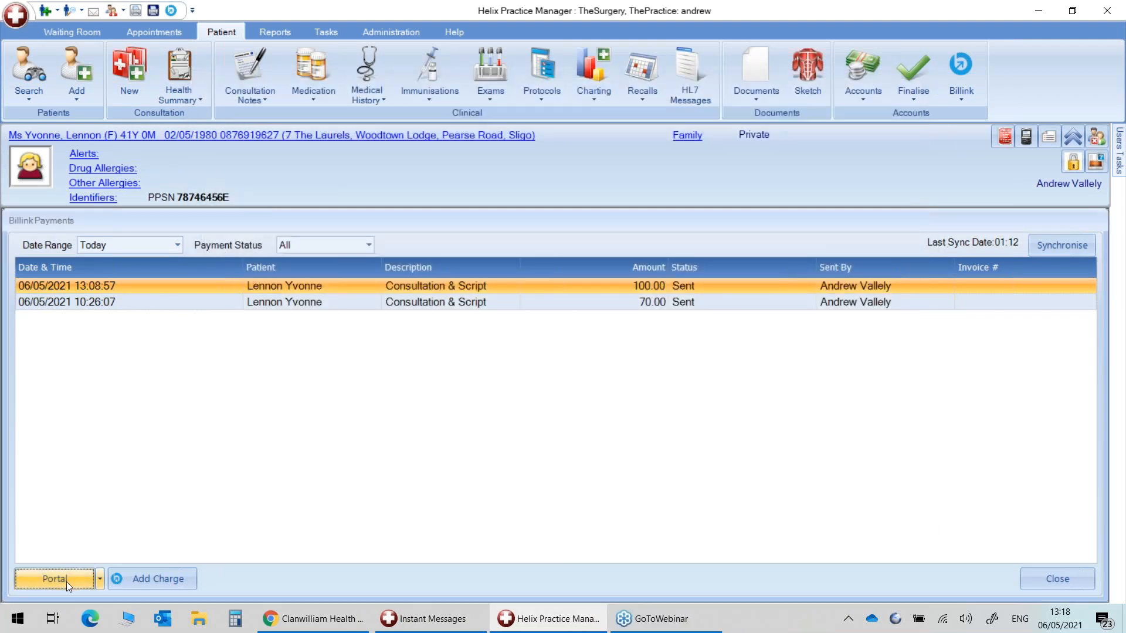
pyautogui.click(102, 581)
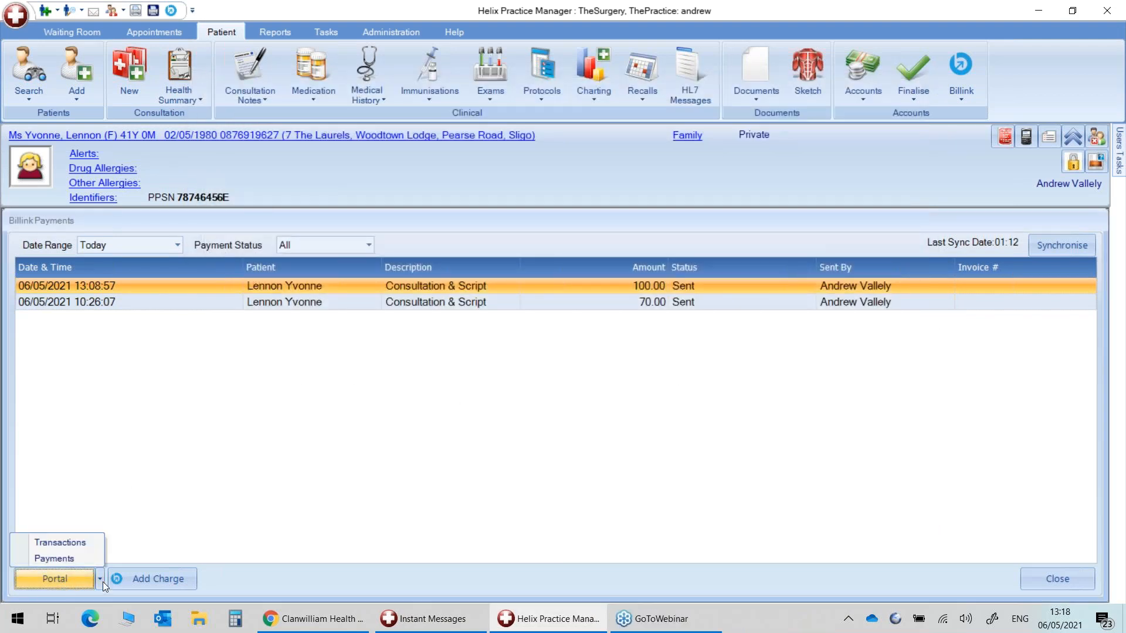
pyautogui.click(79, 558)
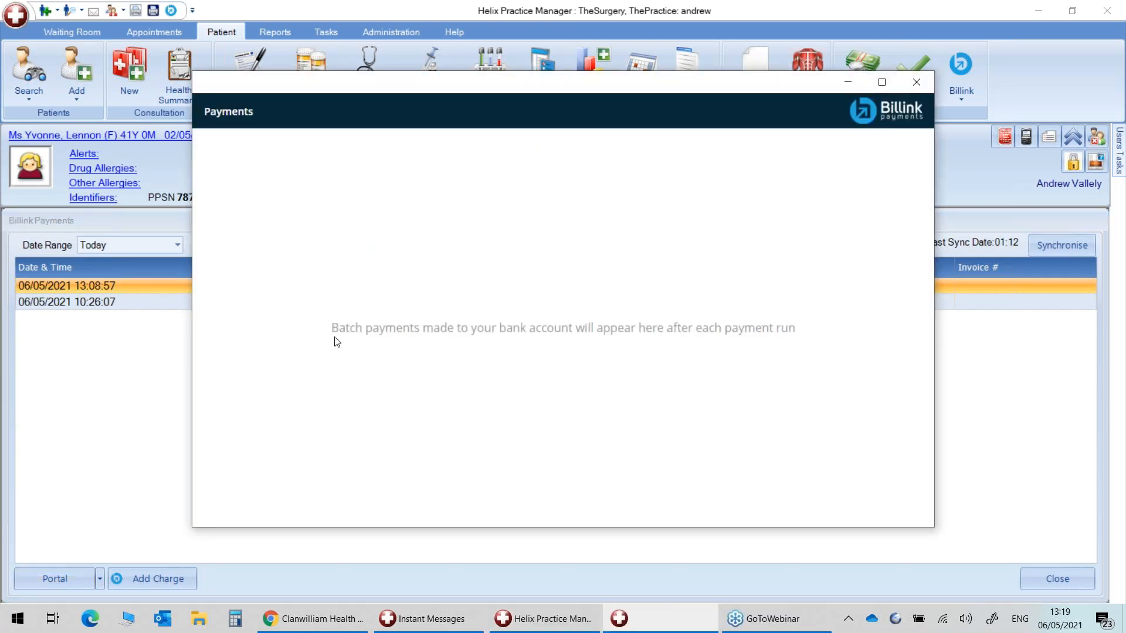
pyautogui.moveTo(337, 329); pyautogui.dragTo(792, 339)
pyautogui.click(401, 230)
pyautogui.click(912, 86)
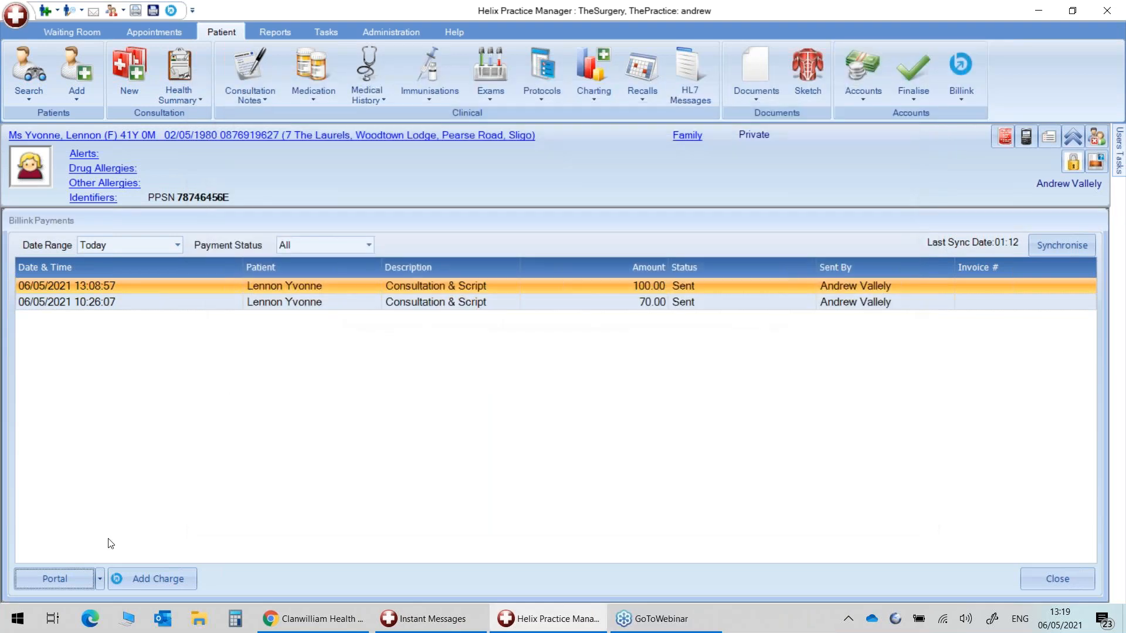
pyautogui.click(49, 581)
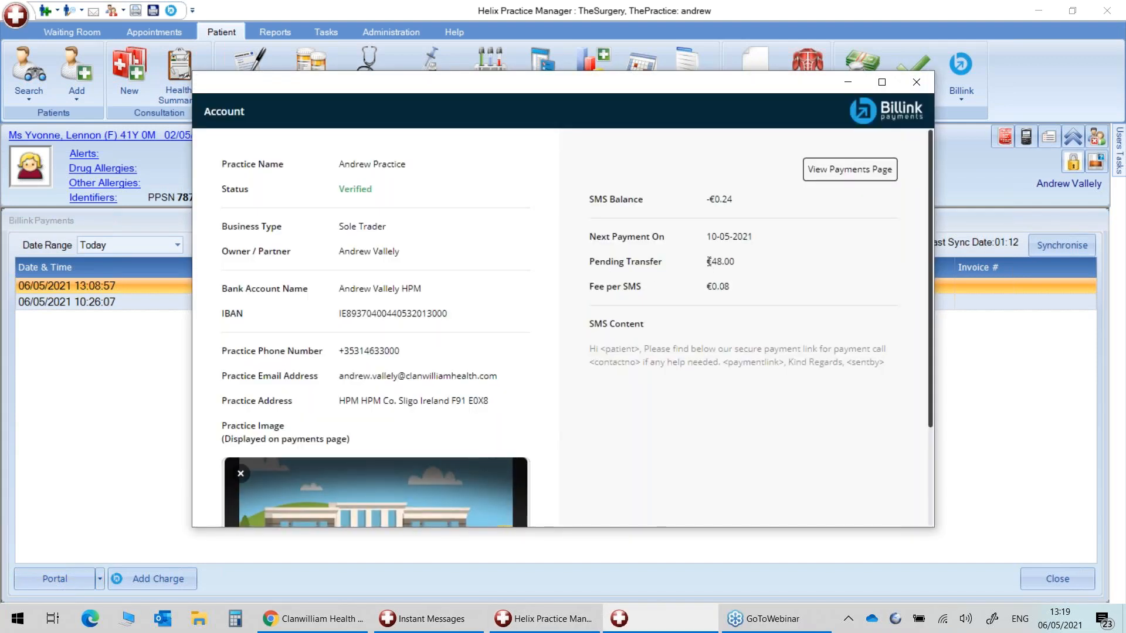
pyautogui.moveTo(707, 261); pyautogui.dragTo(737, 267)
pyautogui.click(711, 261)
pyautogui.moveTo(707, 262); pyautogui.dragTo(736, 263)
pyautogui.scroll(-5, 446, 340)
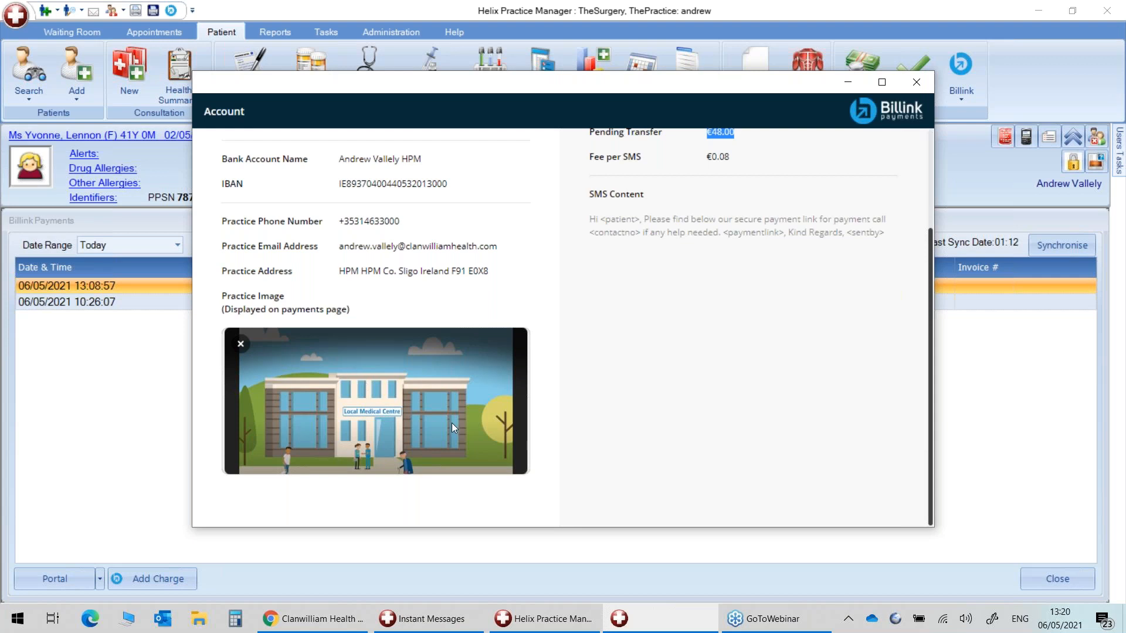
pyautogui.scroll(2, 452, 424)
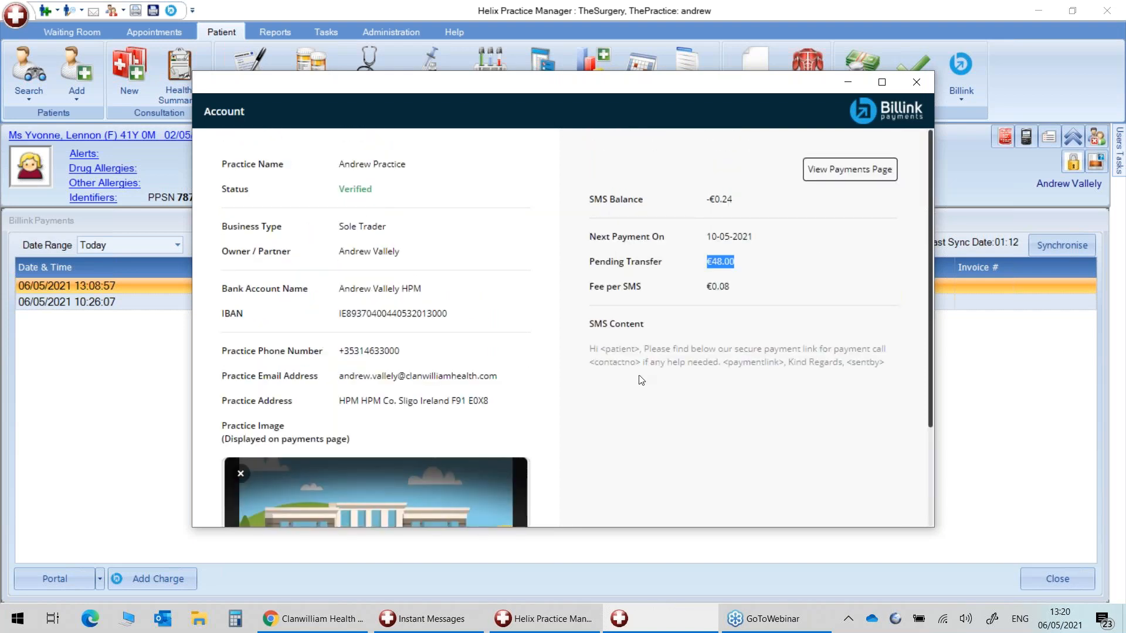
pyautogui.click(916, 81)
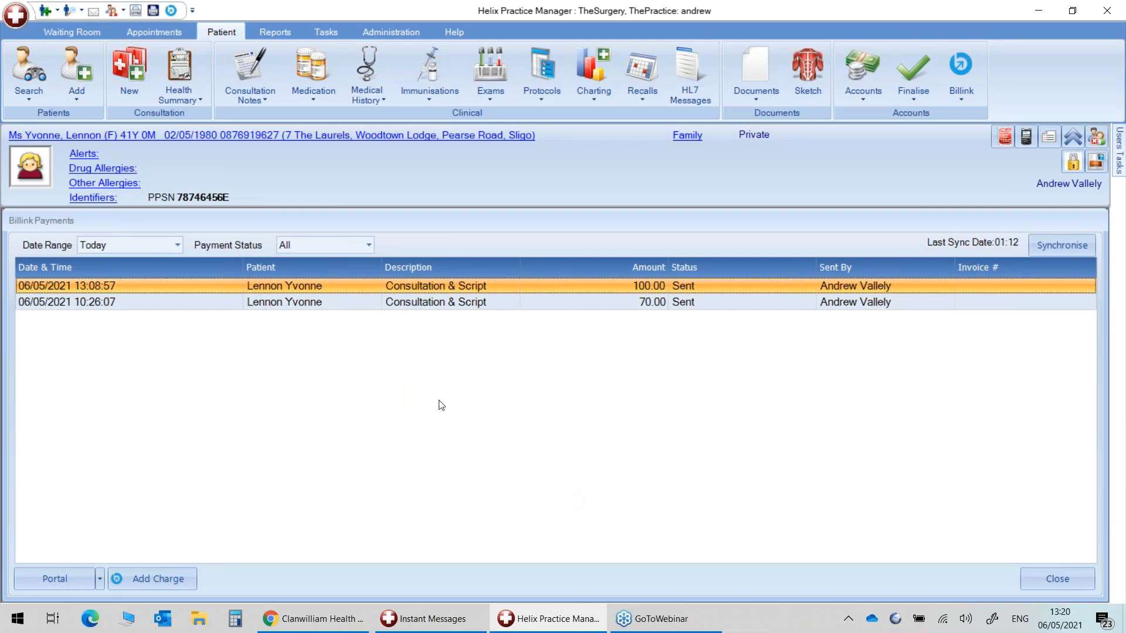
# Add and submit a new €50.00 Consultation Billink charge for the patient.
pyautogui.click(969, 93)
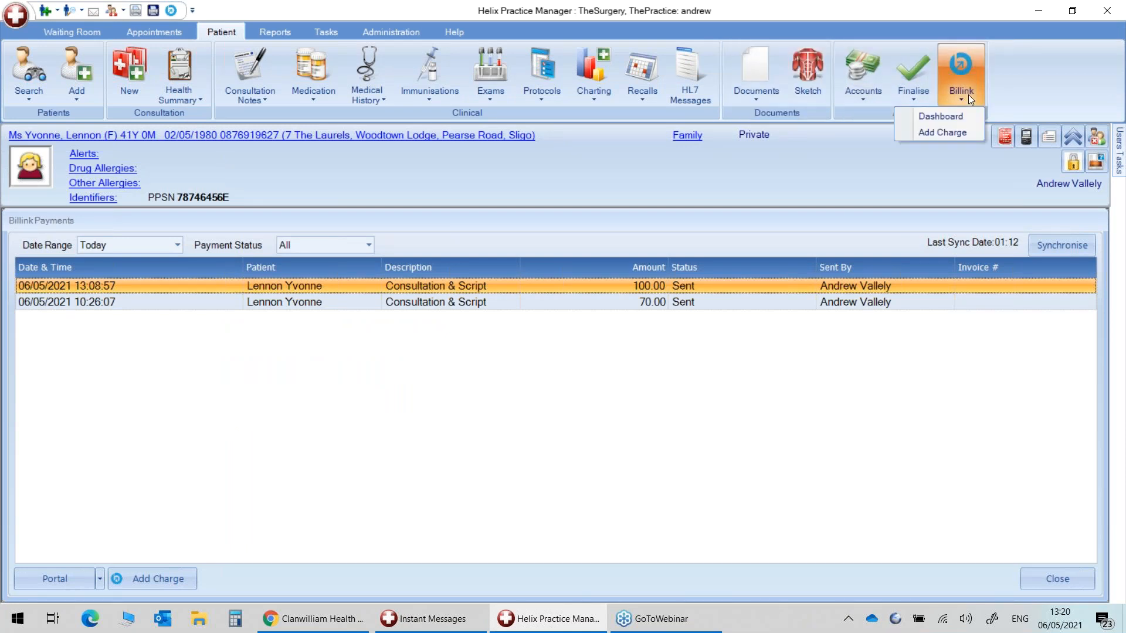
pyautogui.click(944, 133)
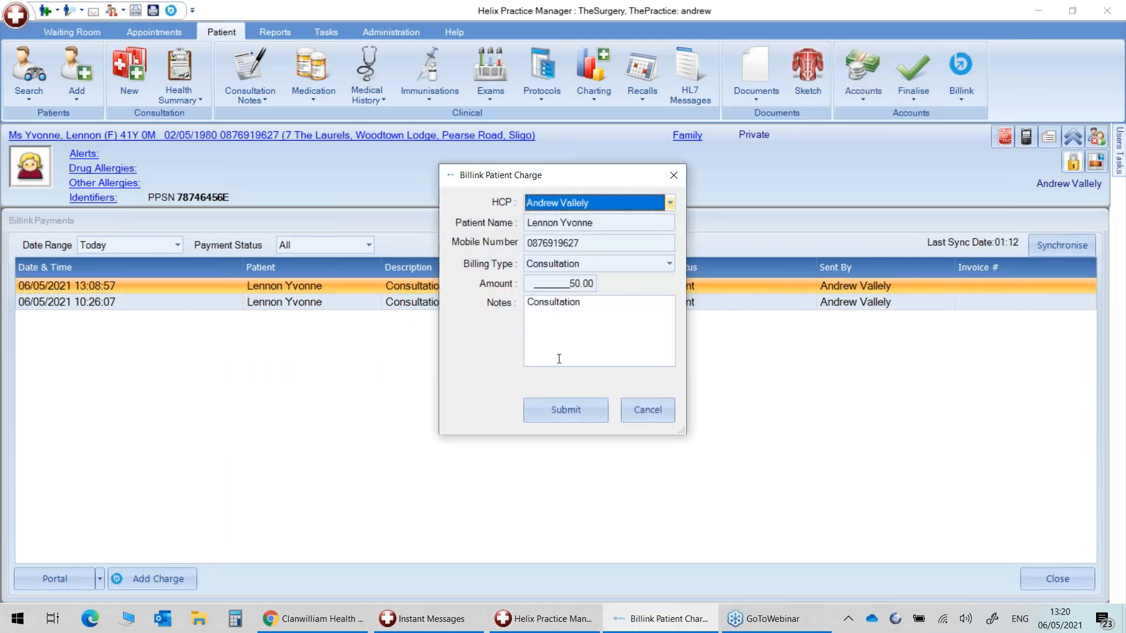
pyautogui.click(576, 405)
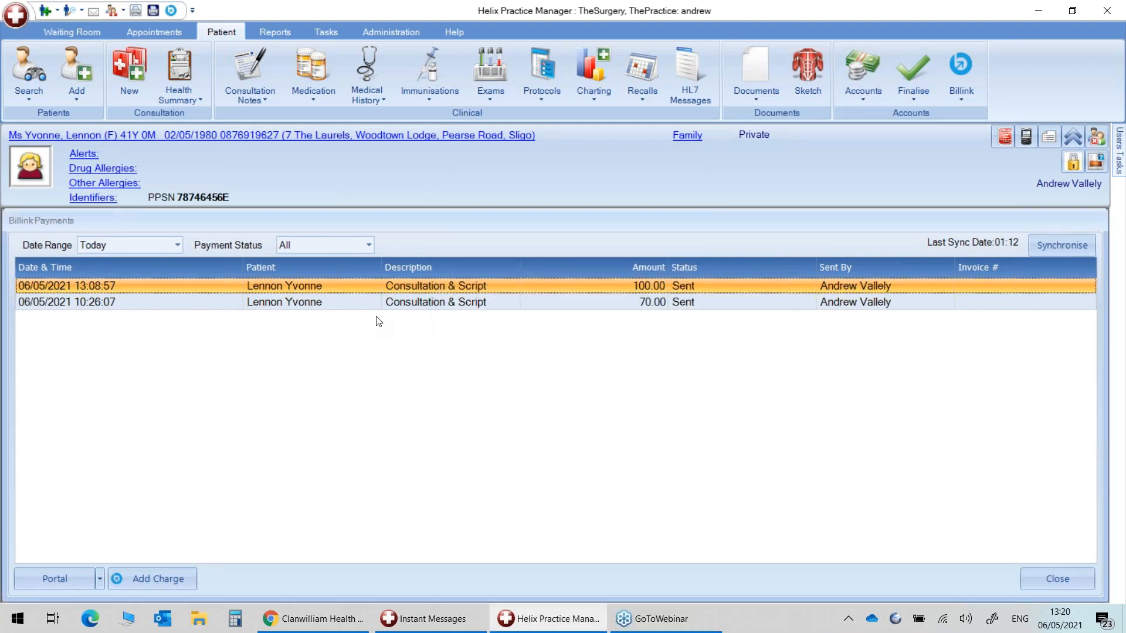
# Check the patient's accounts, then show Billink Transactions with the new charge pending.
pyautogui.doubleClick(294, 287)
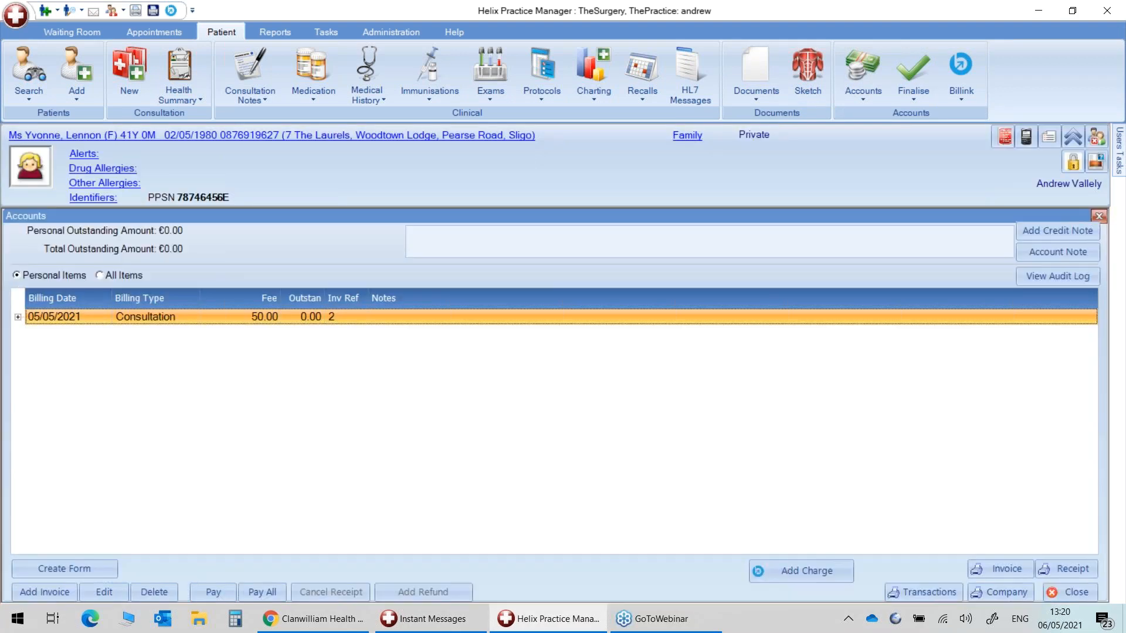
pyautogui.click(1098, 217)
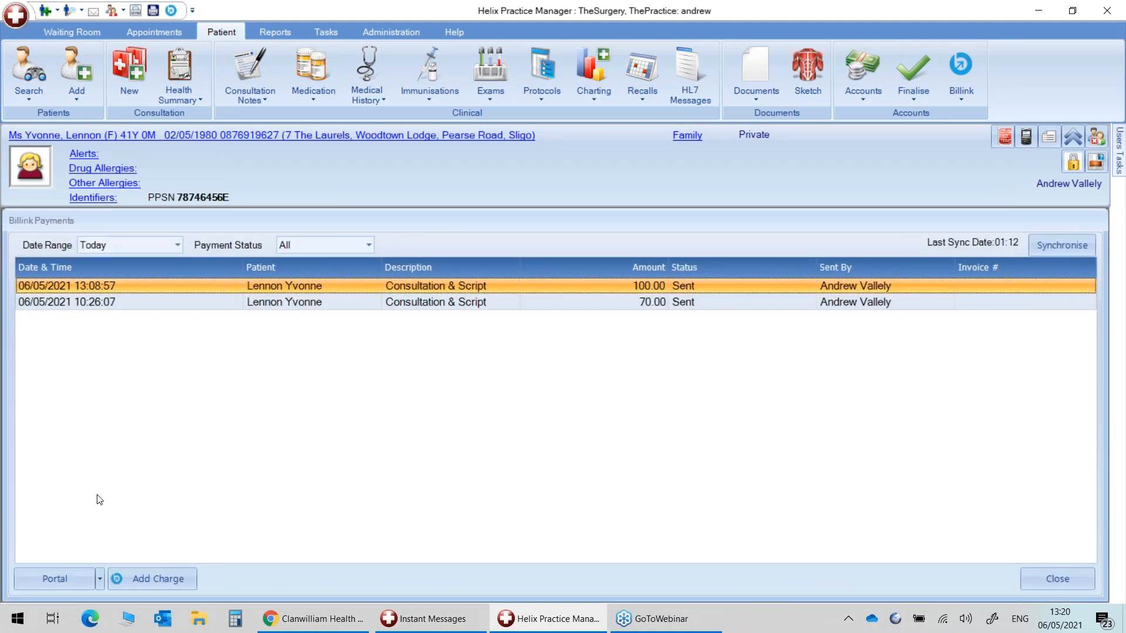
pyautogui.click(101, 571)
pyautogui.click(56, 540)
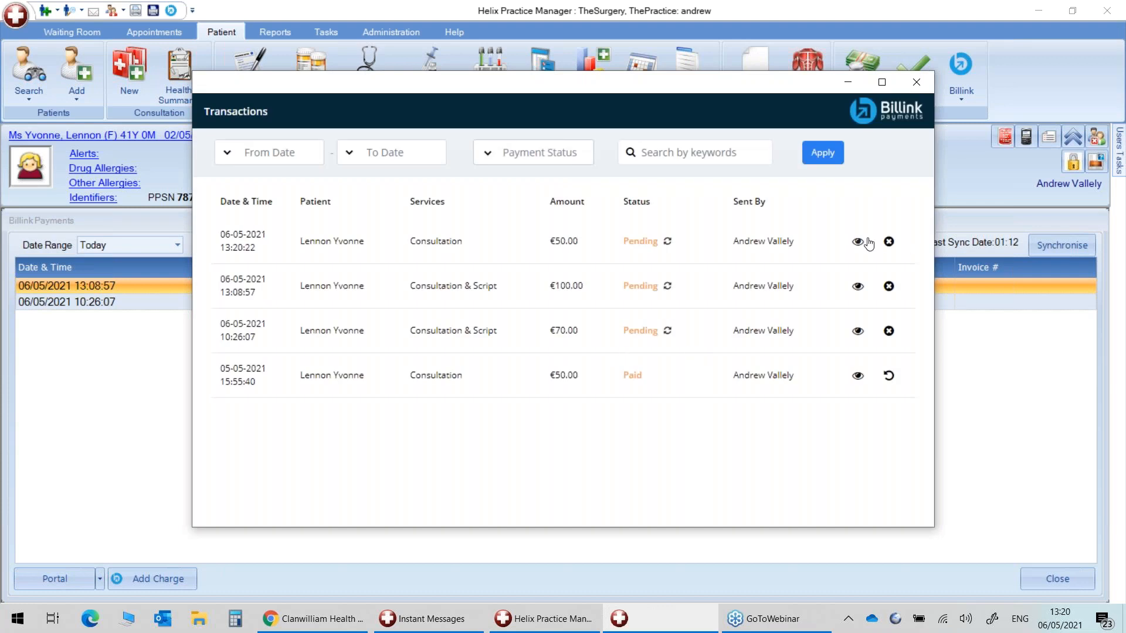
# Copy the €50.00 charge's SMS payment link and load its Secure Billink Payment page in Chrome.
pyautogui.click(859, 242)
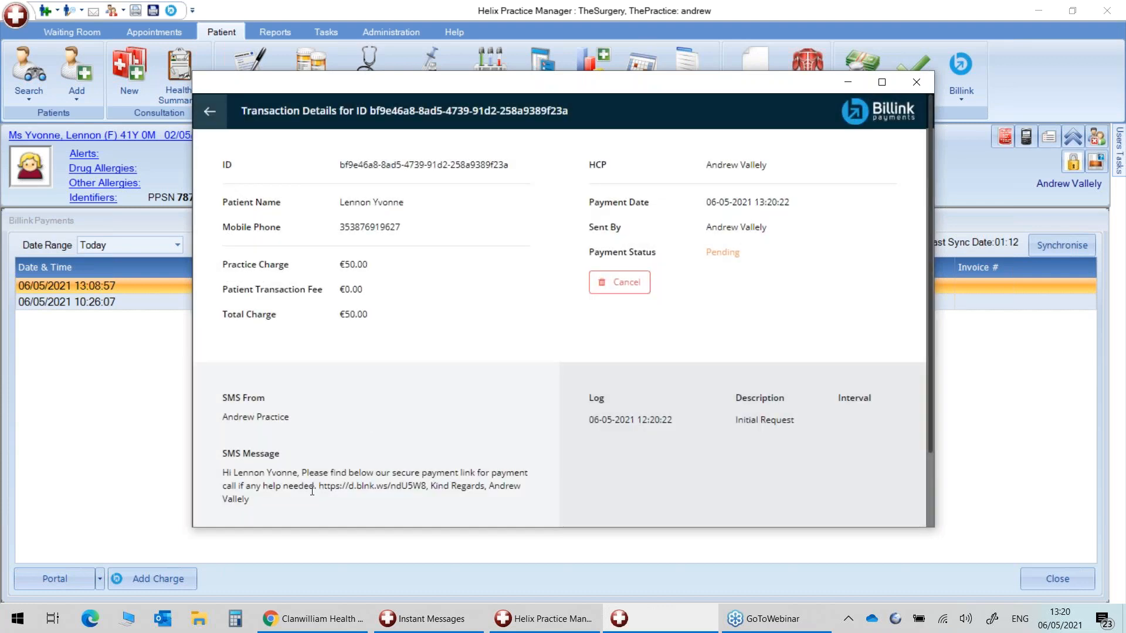
pyautogui.moveTo(318, 485); pyautogui.dragTo(427, 485)
pyautogui.hotkey('ctrl', 'c')
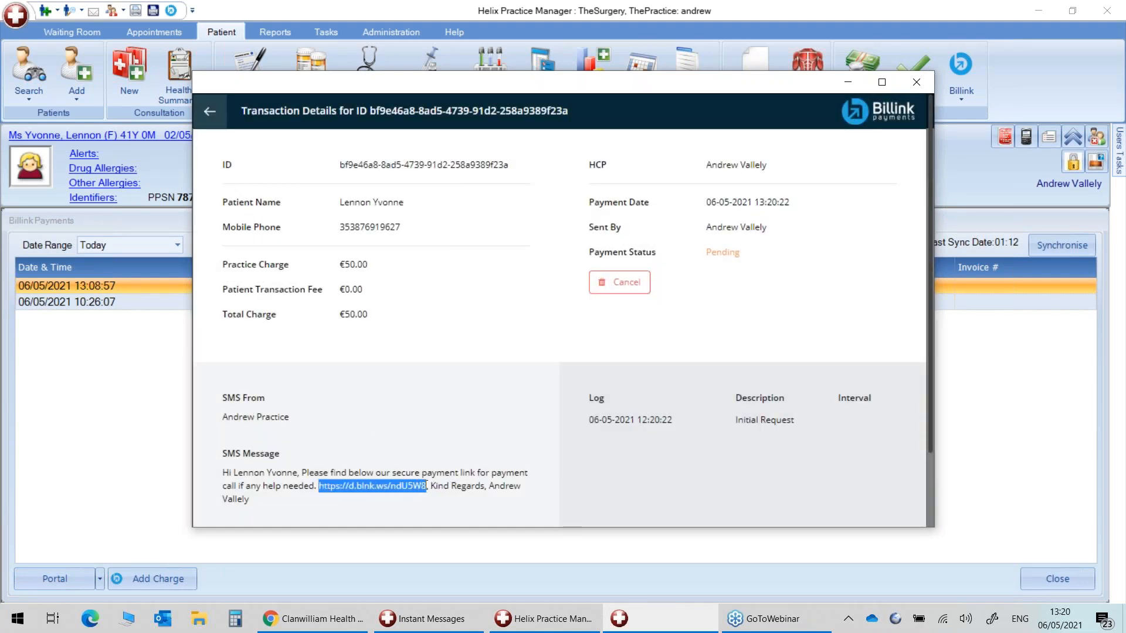
pyautogui.click(308, 617)
pyautogui.click(198, 12)
pyautogui.hotkey('ctrl', 'v')
pyautogui.press('Return')
# Try the card number and receipt email fields, then close the €50.00 payment tab without paying.
pyautogui.scroll(-2, 516, 385)
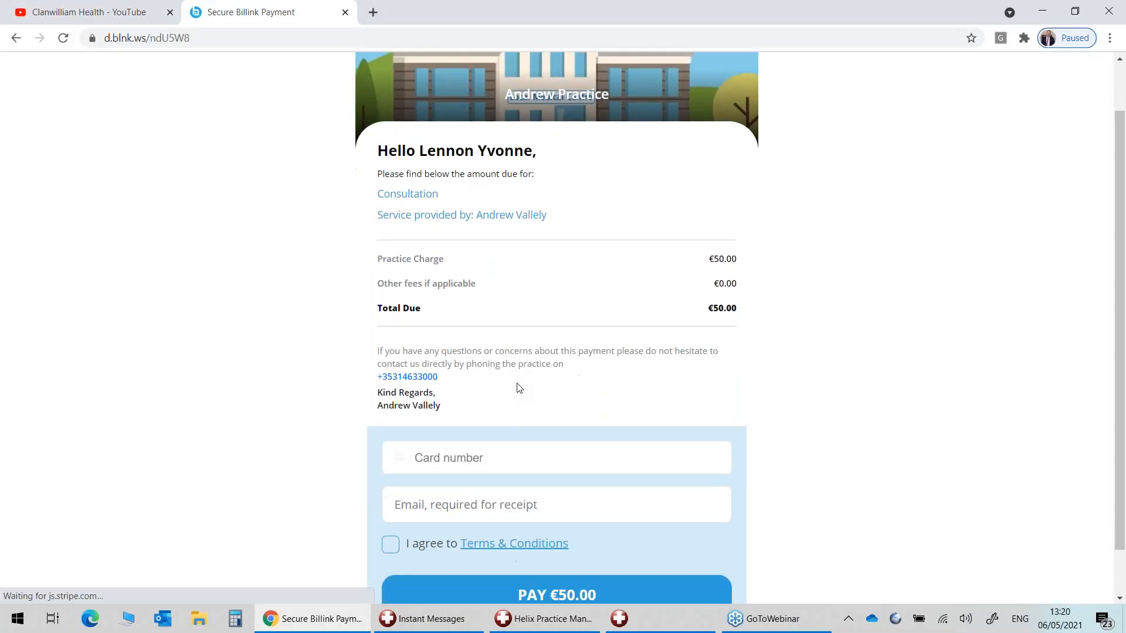
pyautogui.click(453, 417)
pyautogui.click(403, 444)
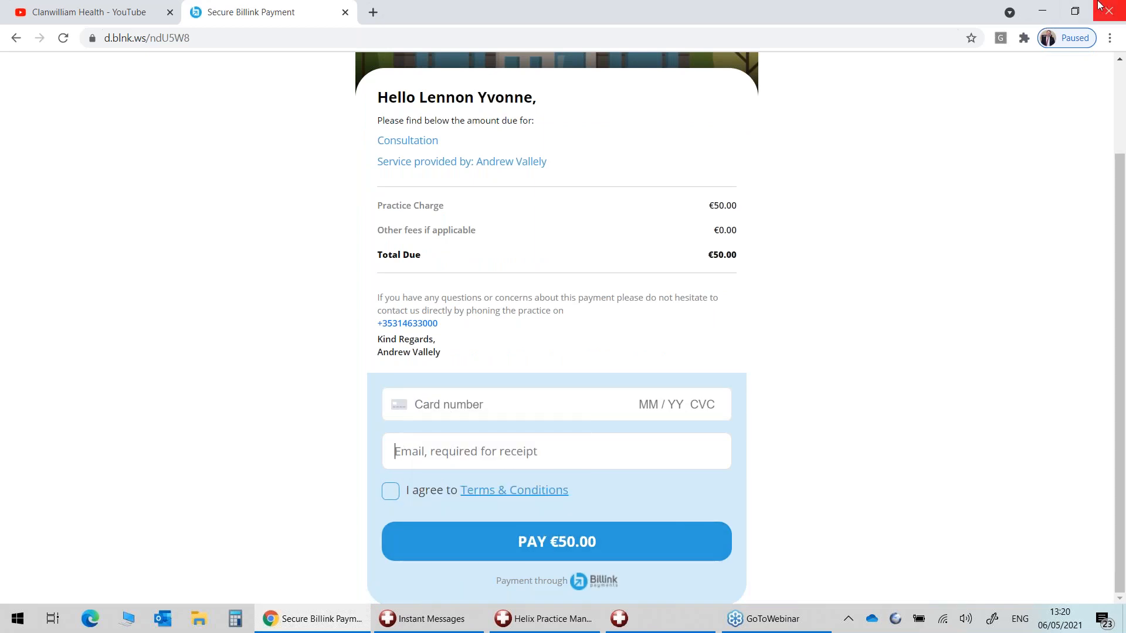
pyautogui.click(344, 12)
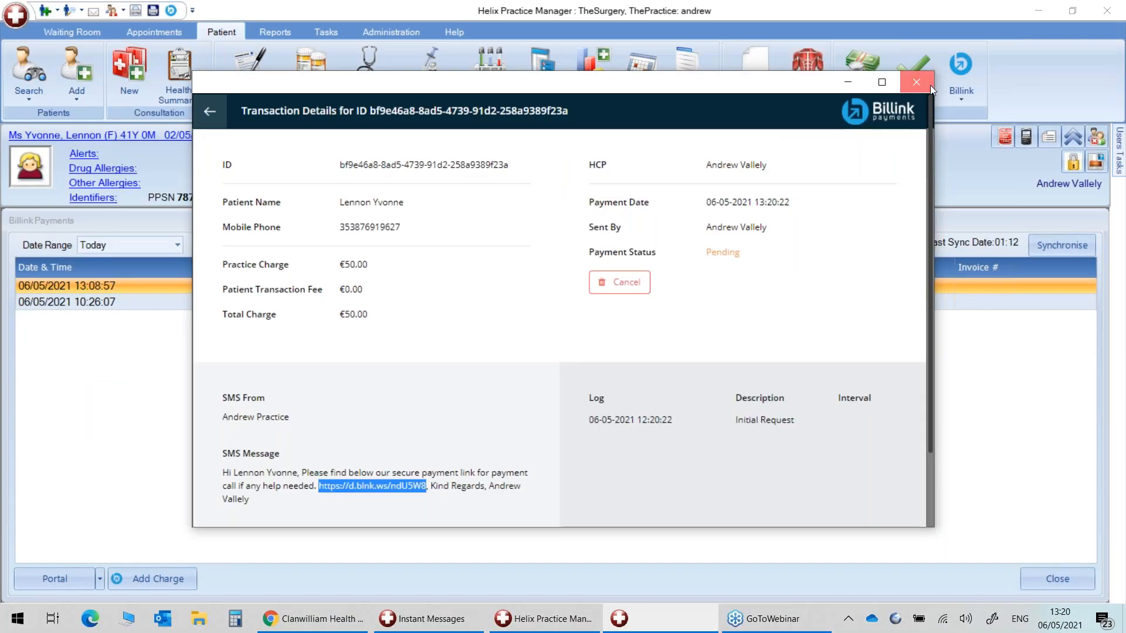
# Synchronise Billink payments, set the range to Last 7 Days, and select the 05/05/2021 consultation.
pyautogui.click(929, 86)
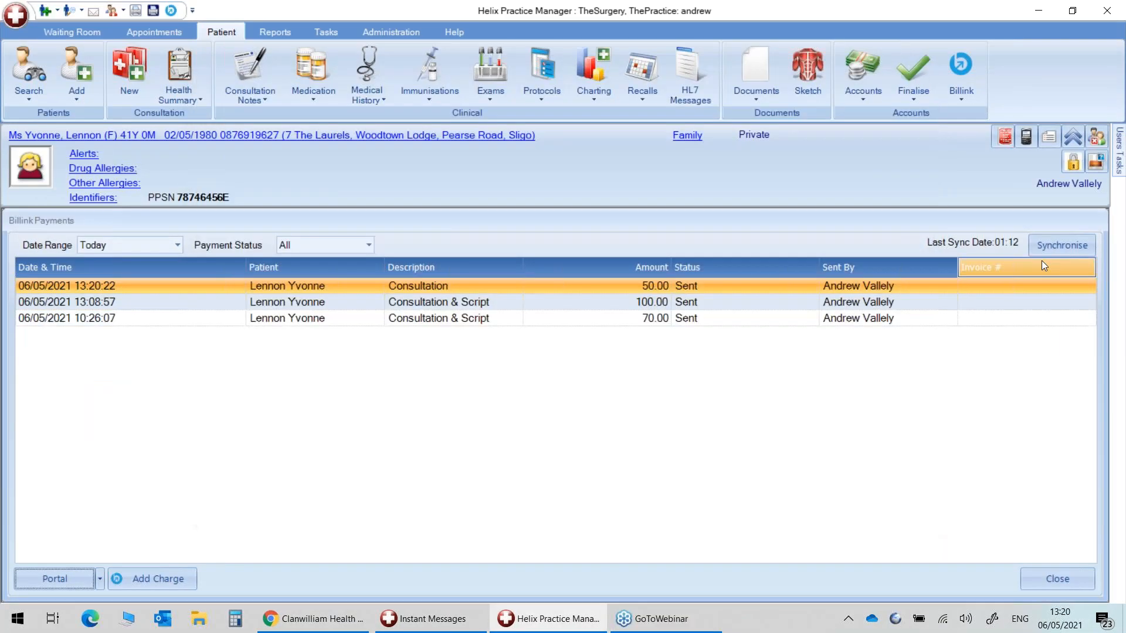
pyautogui.click(1073, 243)
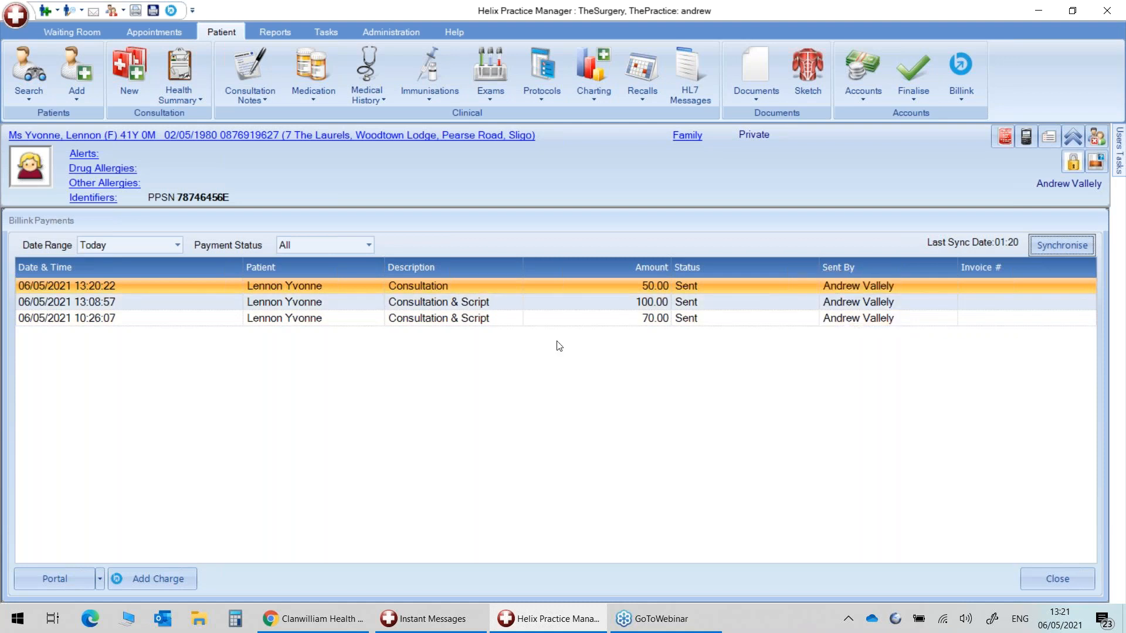
pyautogui.click(142, 245)
pyautogui.click(131, 282)
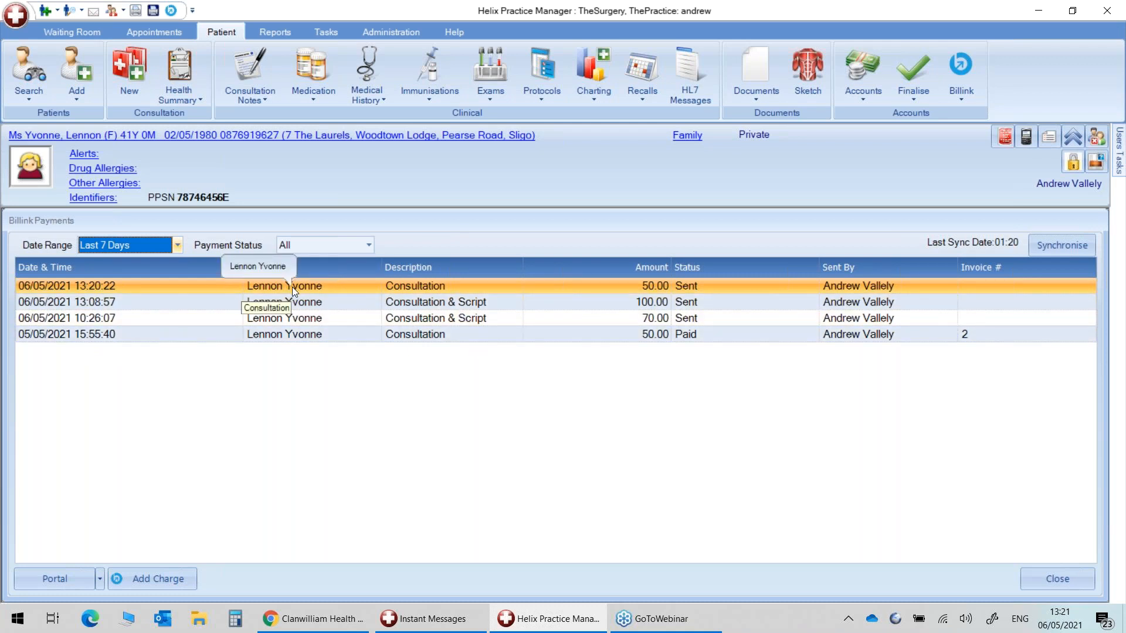
pyautogui.click(340, 335)
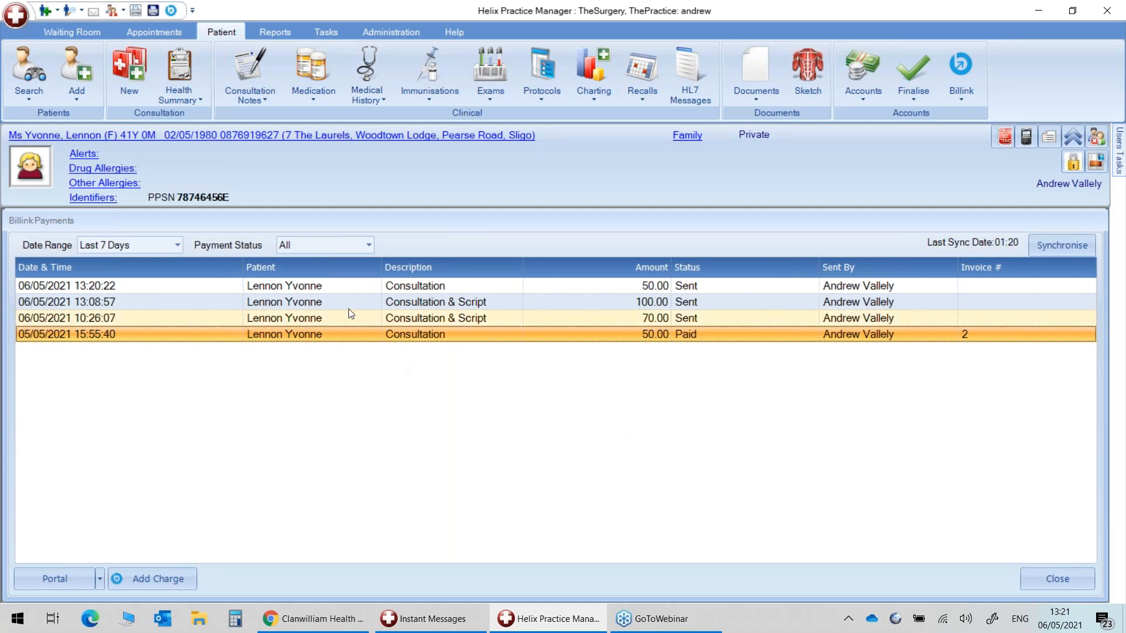
pyautogui.click(346, 291)
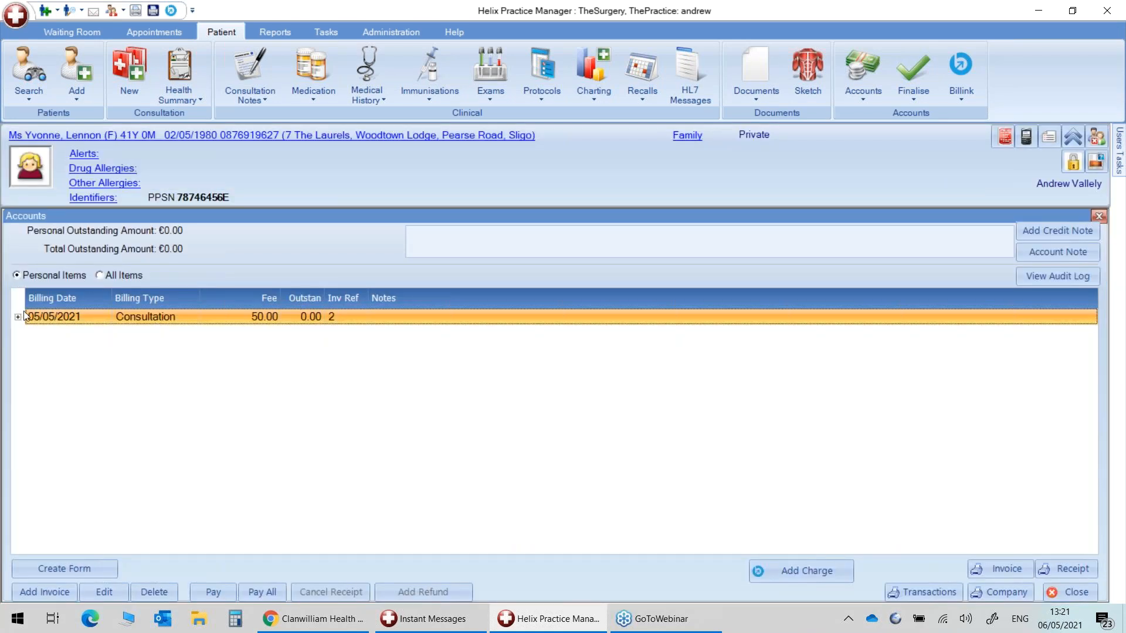
pyautogui.click(18, 317)
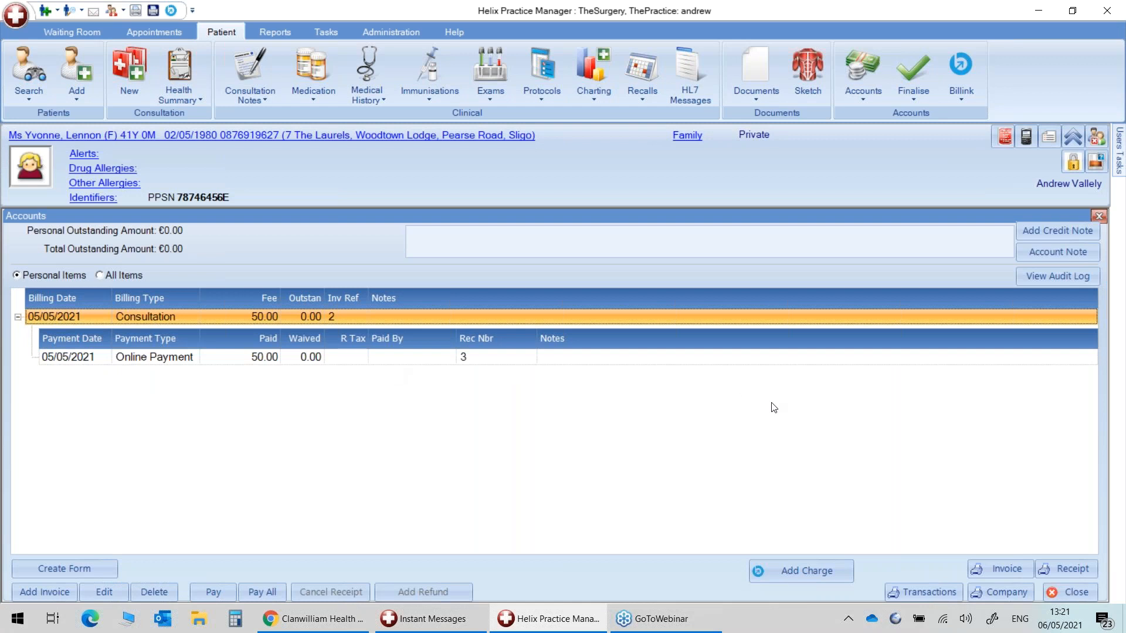
pyautogui.click(1098, 217)
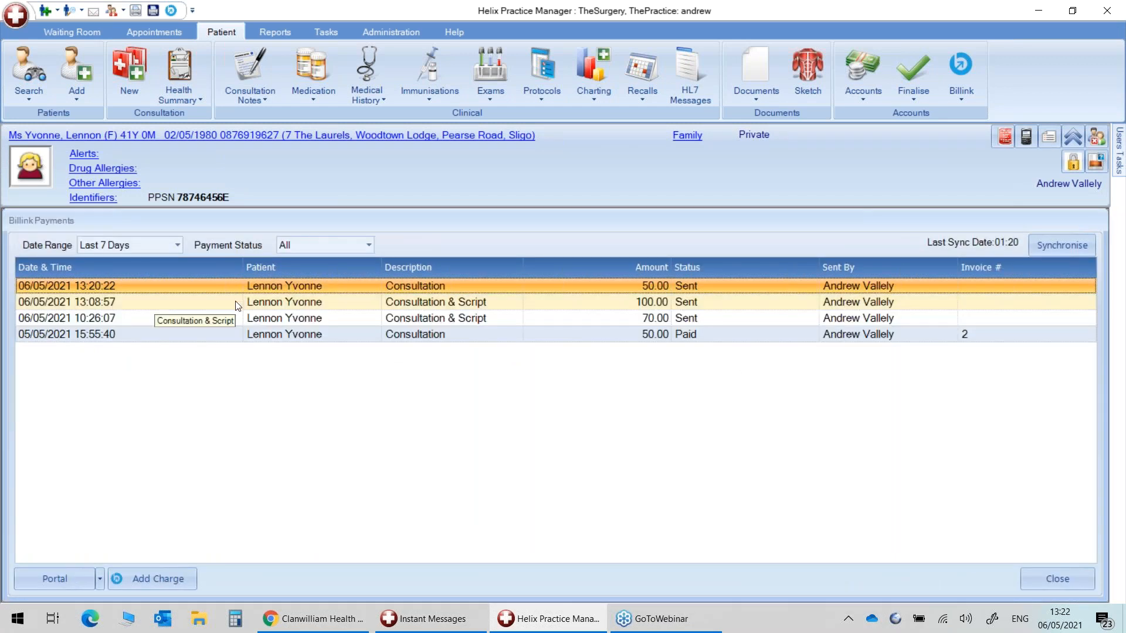
pyautogui.click(234, 302)
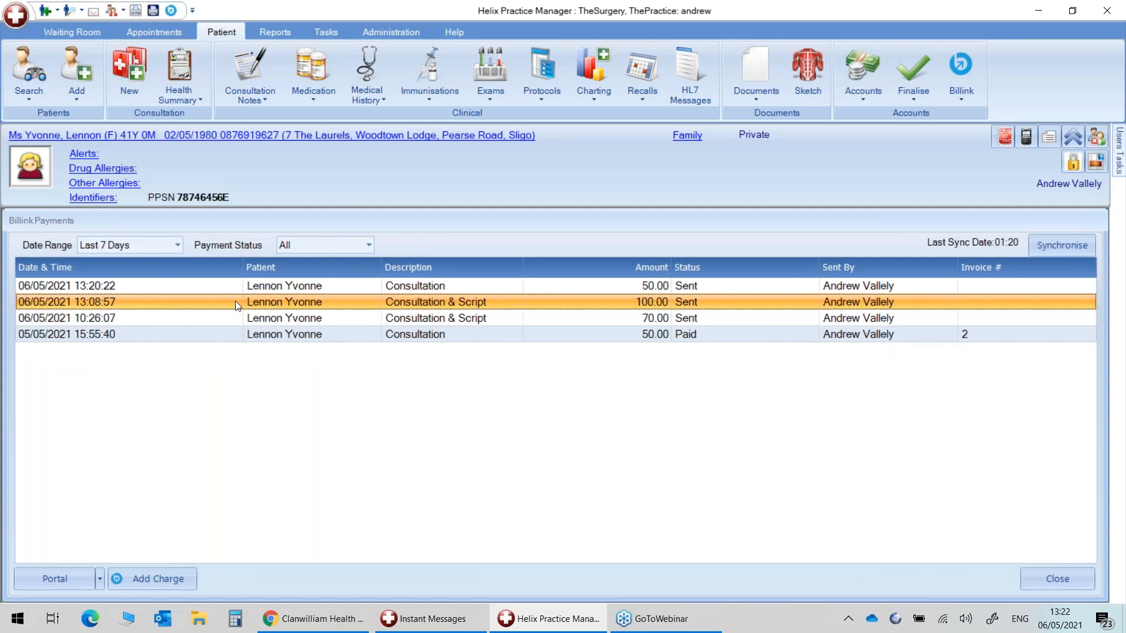
pyautogui.click(227, 287)
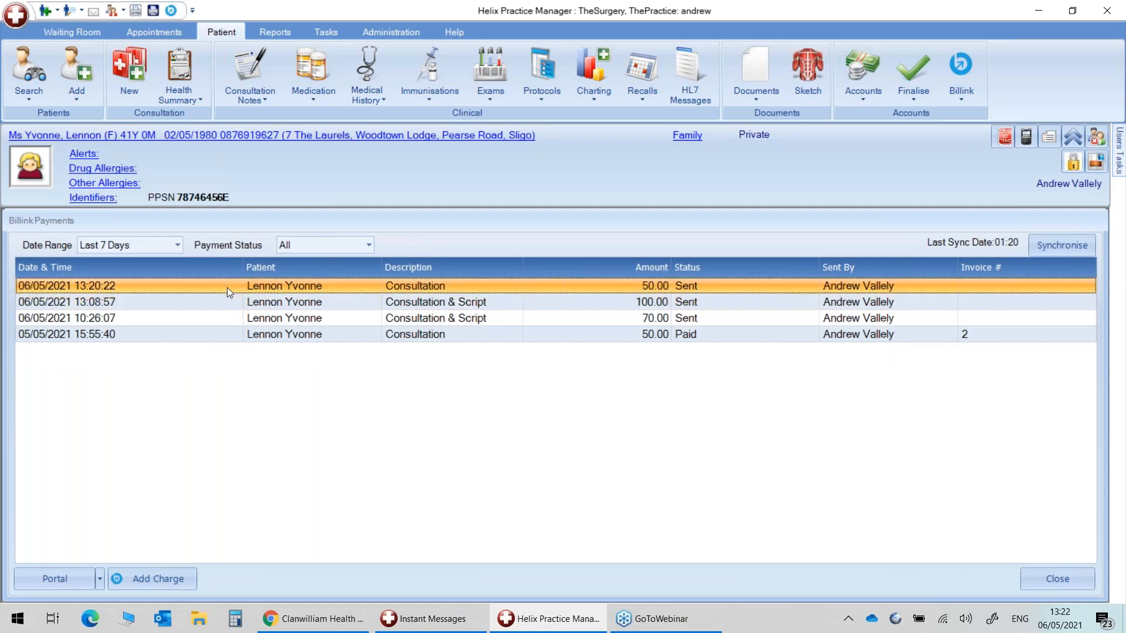
pyautogui.click(233, 305)
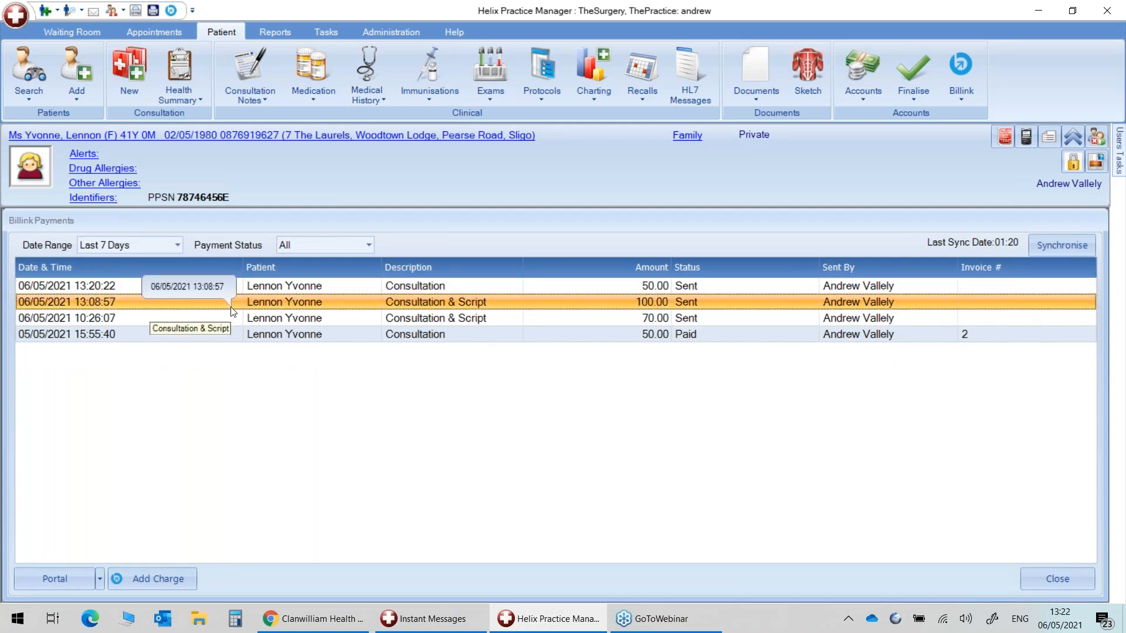
pyautogui.click(287, 288)
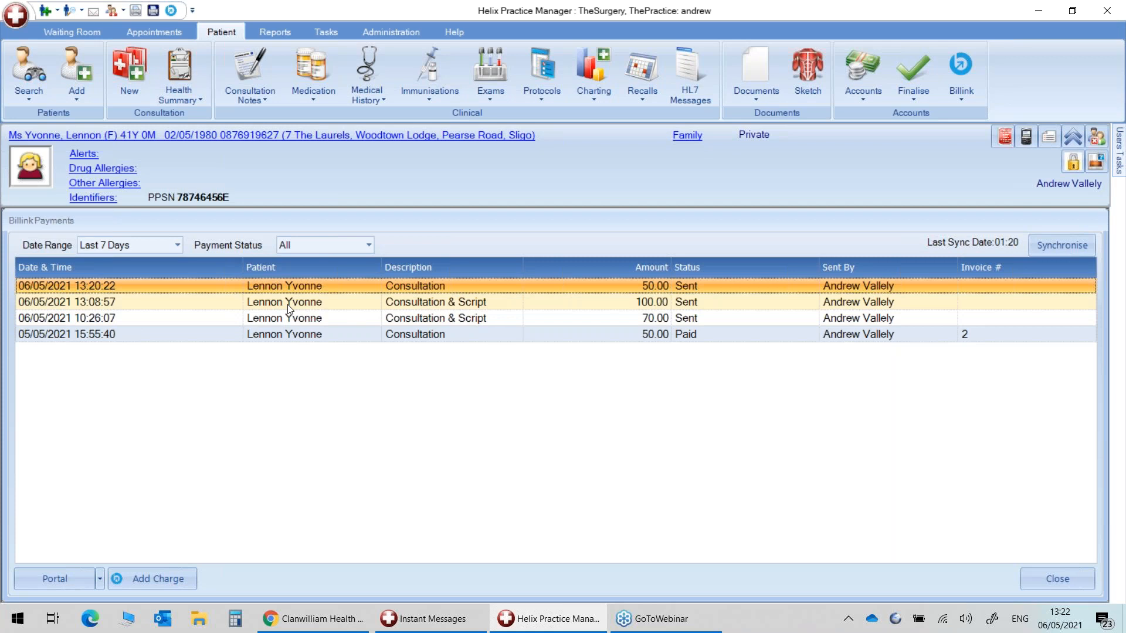
pyautogui.click(287, 302)
pyautogui.click(286, 321)
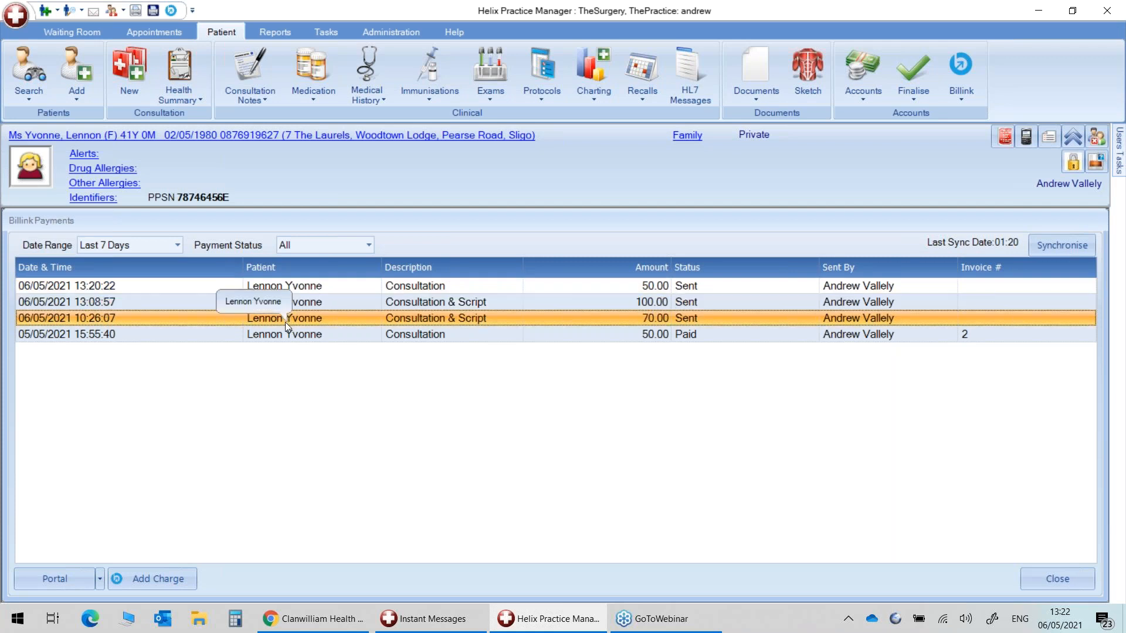
pyautogui.click(319, 291)
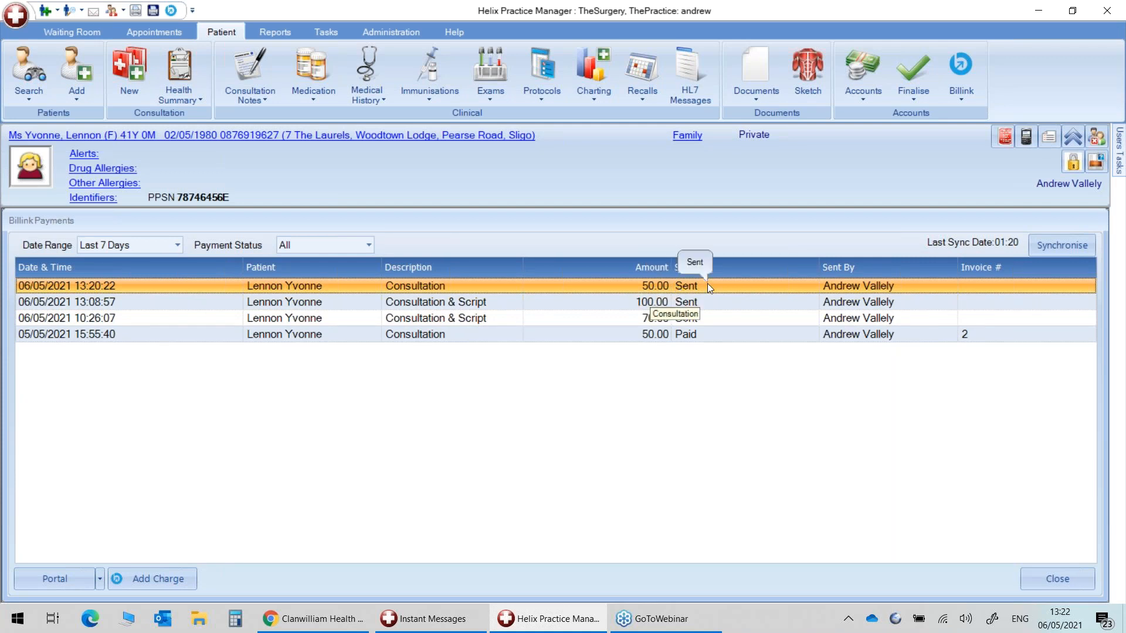
pyautogui.click(119, 304)
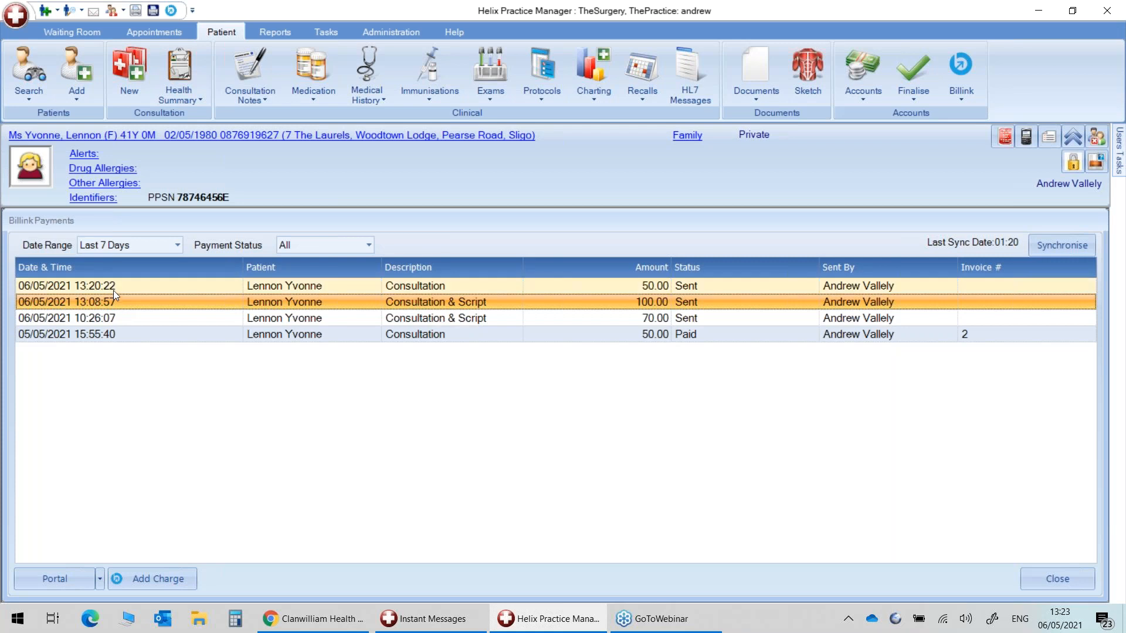
pyautogui.click(114, 290)
pyautogui.click(113, 318)
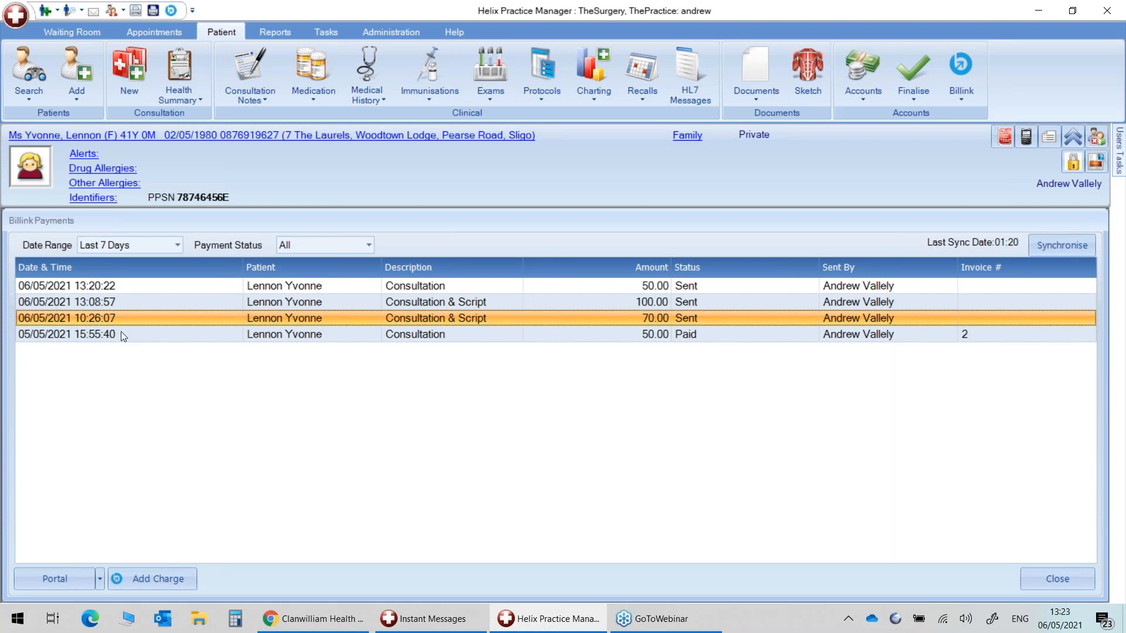
pyautogui.click(122, 335)
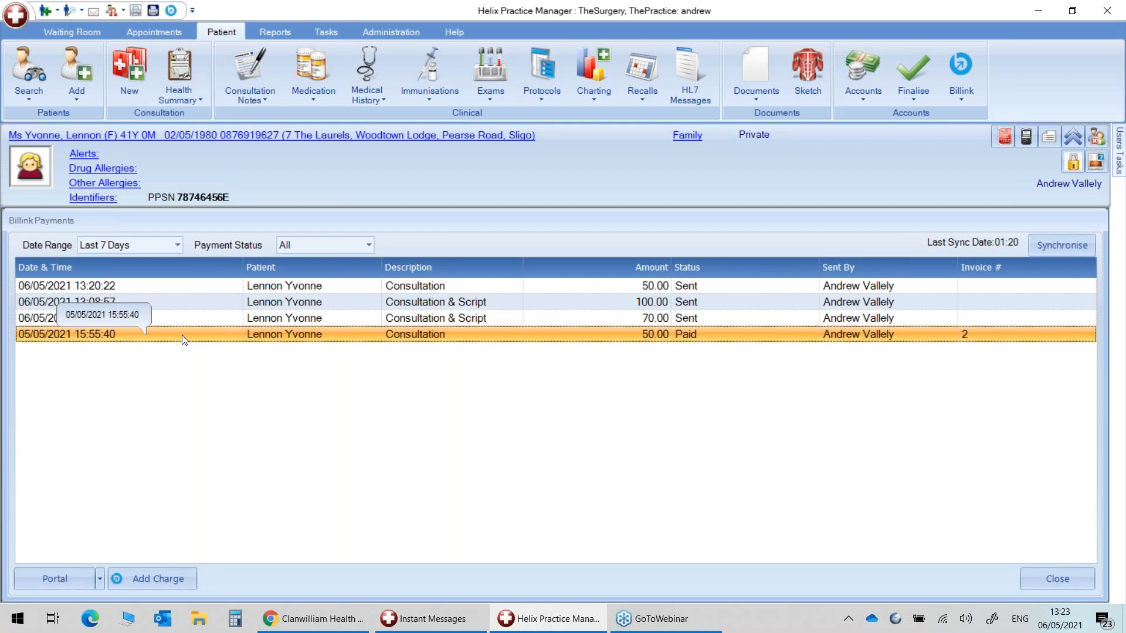
pyautogui.click(193, 301)
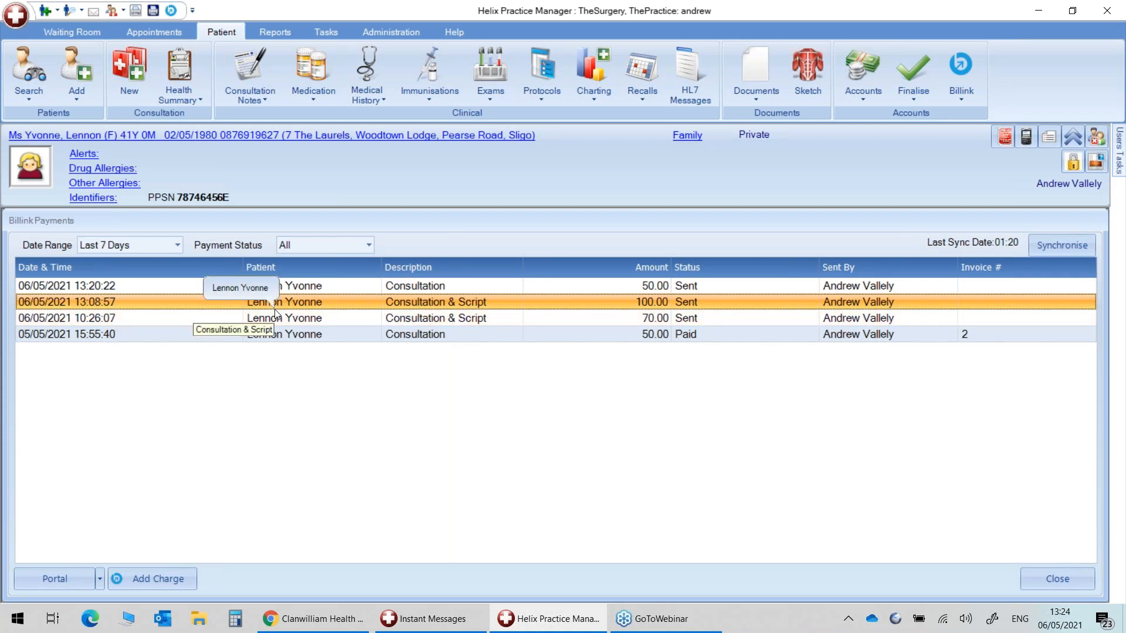
pyautogui.click(329, 320)
pyautogui.click(423, 304)
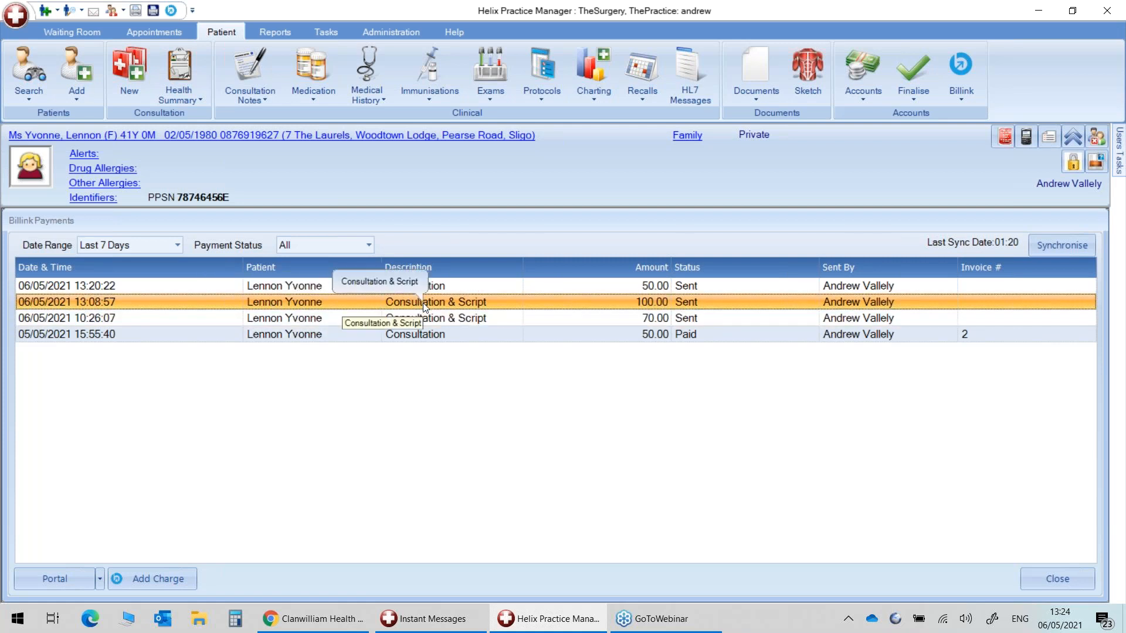
pyautogui.click(696, 337)
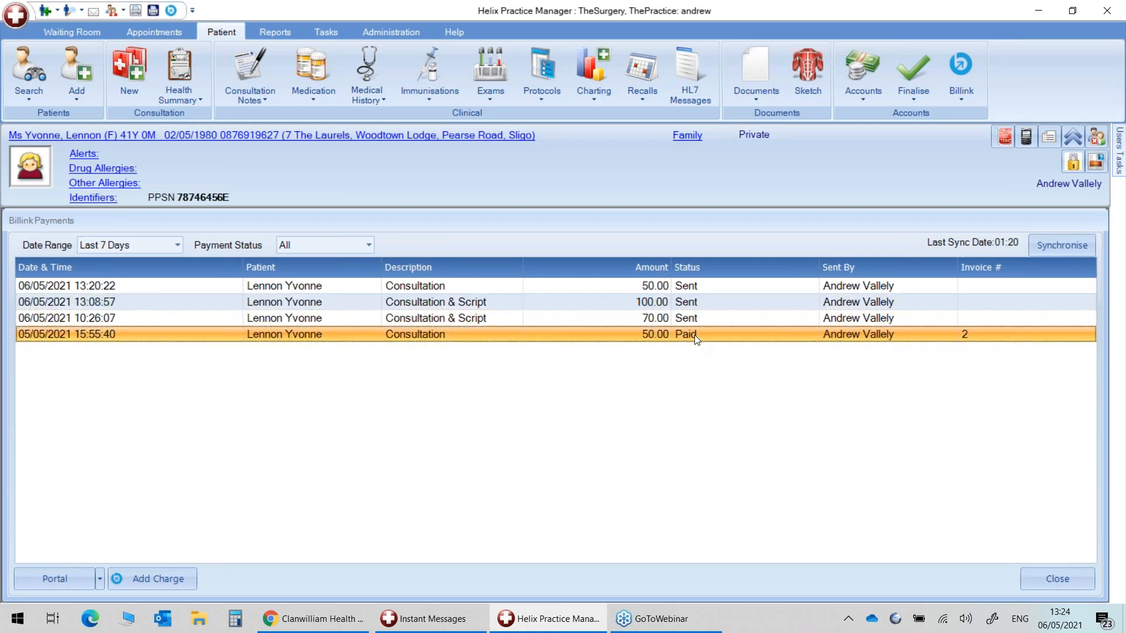
pyautogui.click(140, 289)
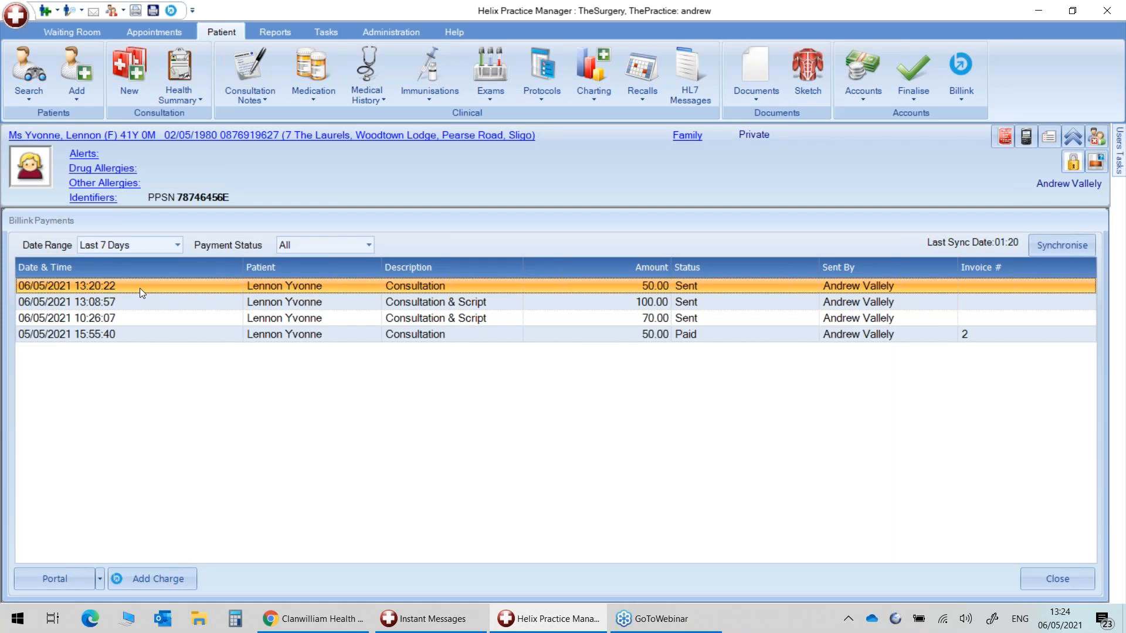
pyautogui.click(146, 300)
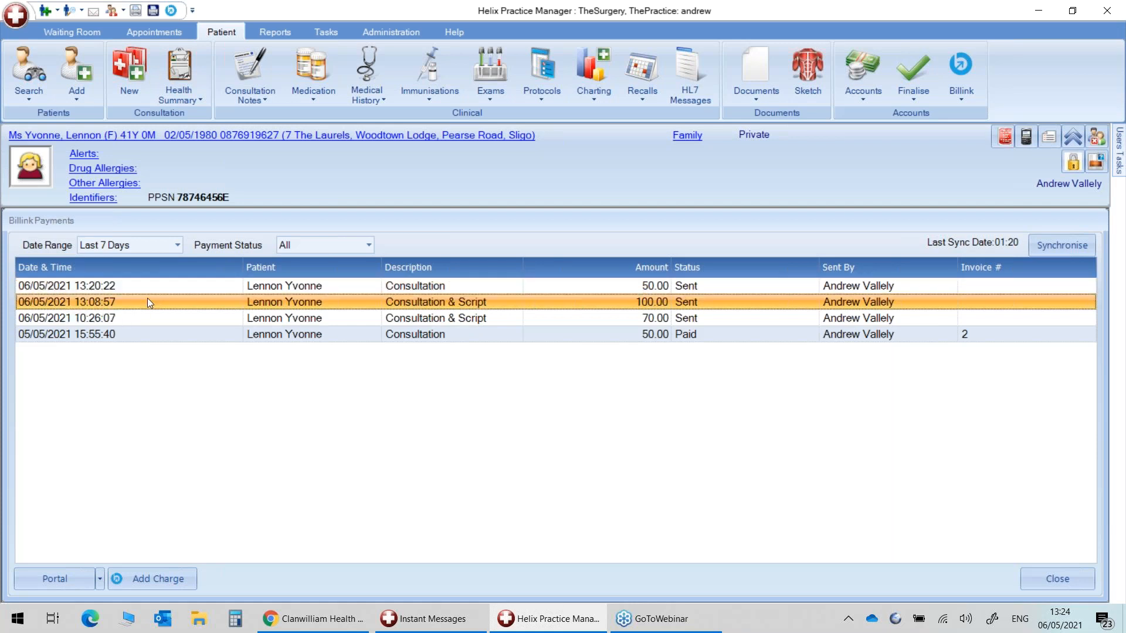
pyautogui.click(305, 337)
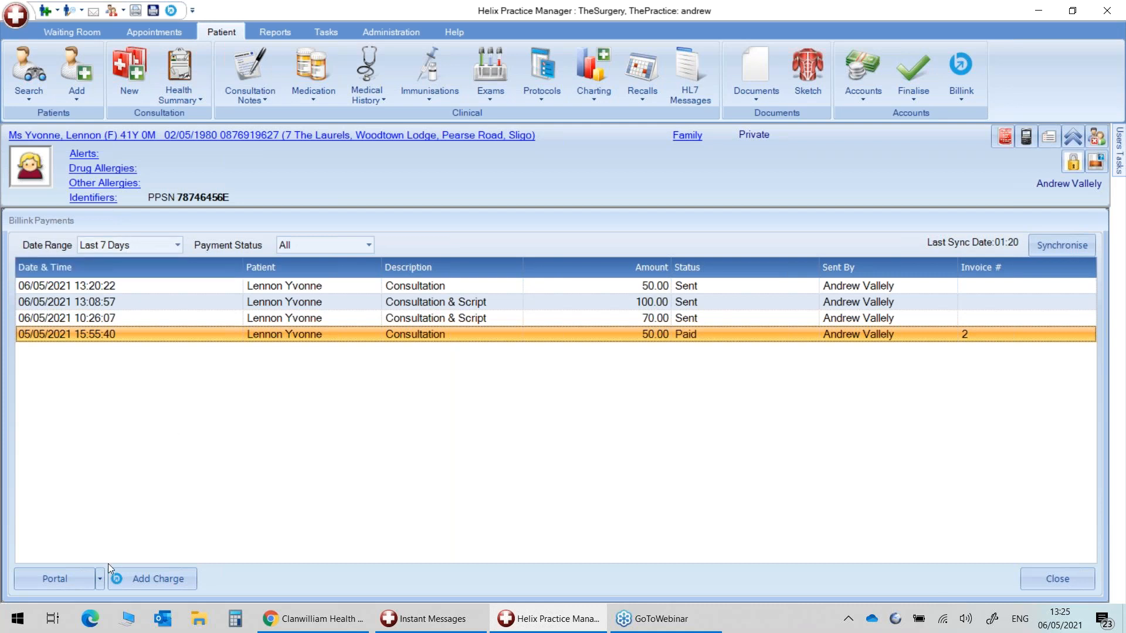
pyautogui.click(162, 580)
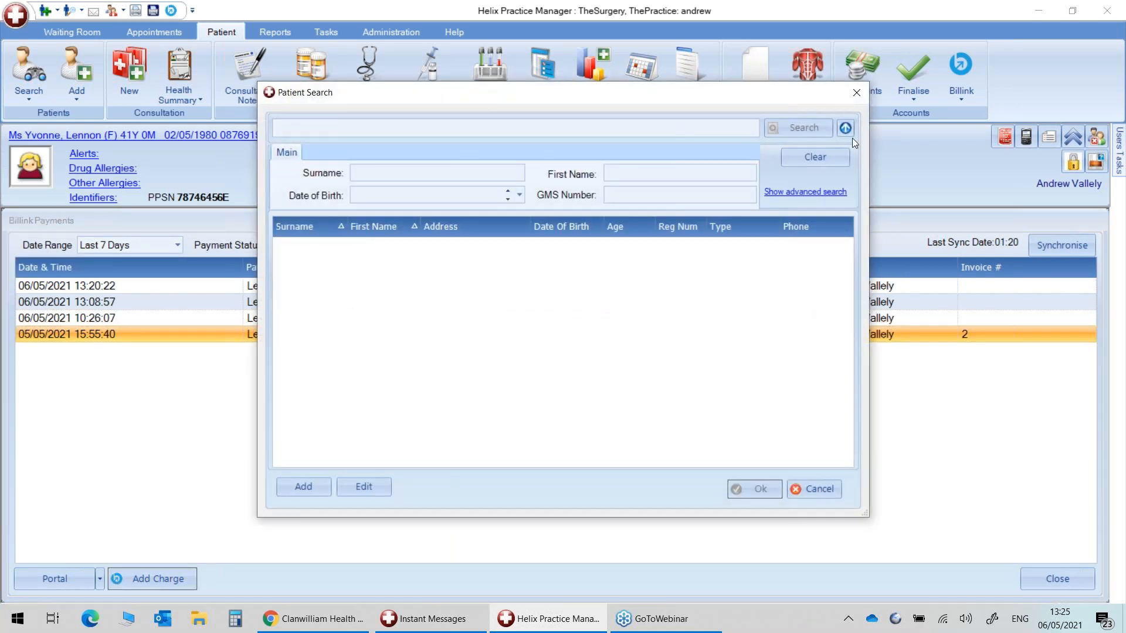
pyautogui.click(810, 490)
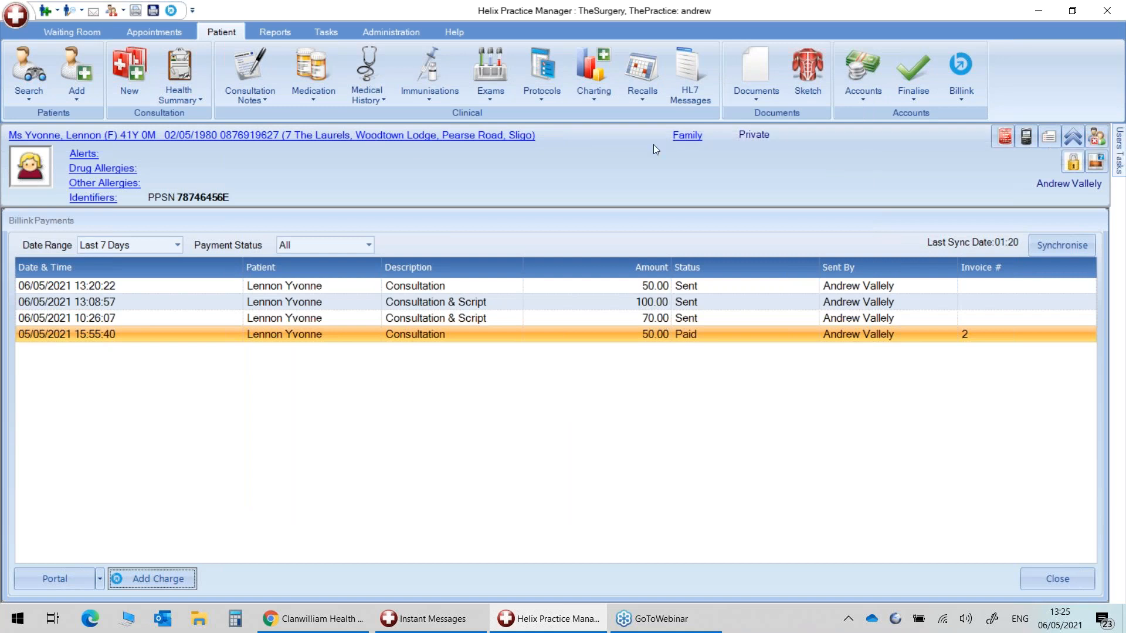
pyautogui.click(972, 99)
pyautogui.click(943, 130)
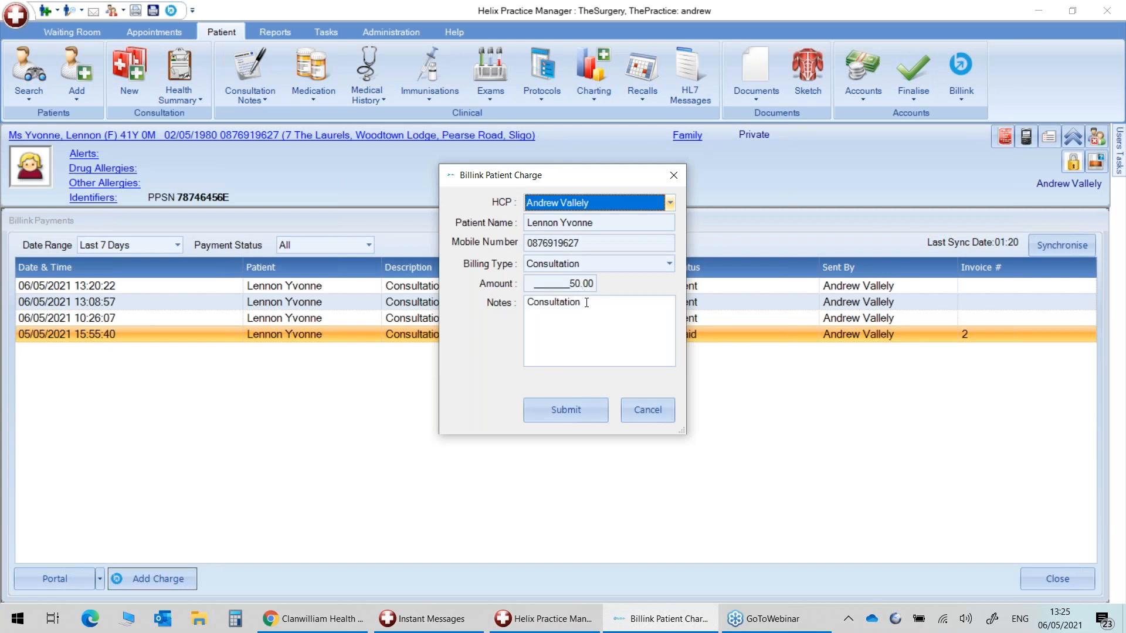
pyautogui.moveTo(583, 287); pyautogui.dragTo(547, 290)
pyautogui.write('100')
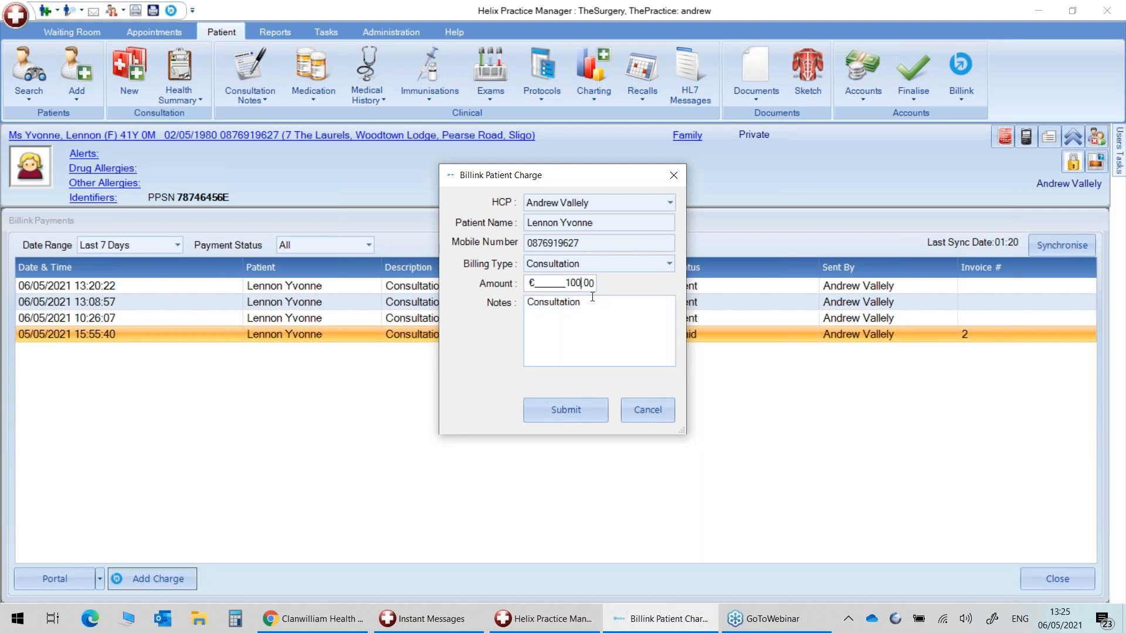
pyautogui.moveTo(565, 283); pyautogui.dragTo(583, 283)
pyautogui.write('20')
pyautogui.press('Tab')
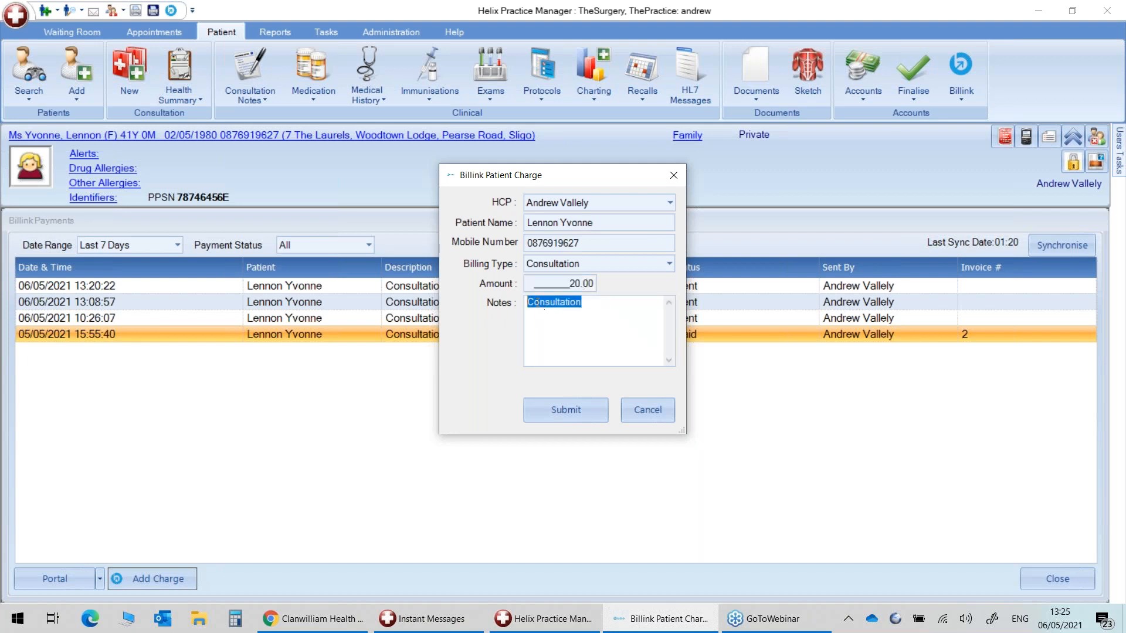
pyautogui.click(538, 303)
pyautogui.moveTo(526, 302); pyautogui.dragTo(581, 314)
pyautogui.click(587, 305)
pyautogui.doubleClick(572, 304)
pyautogui.click(541, 305)
pyautogui.moveTo(588, 303); pyautogui.dragTo(517, 301)
pyautogui.click(582, 325)
pyautogui.moveTo(584, 307); pyautogui.dragTo(533, 306)
pyautogui.click(553, 321)
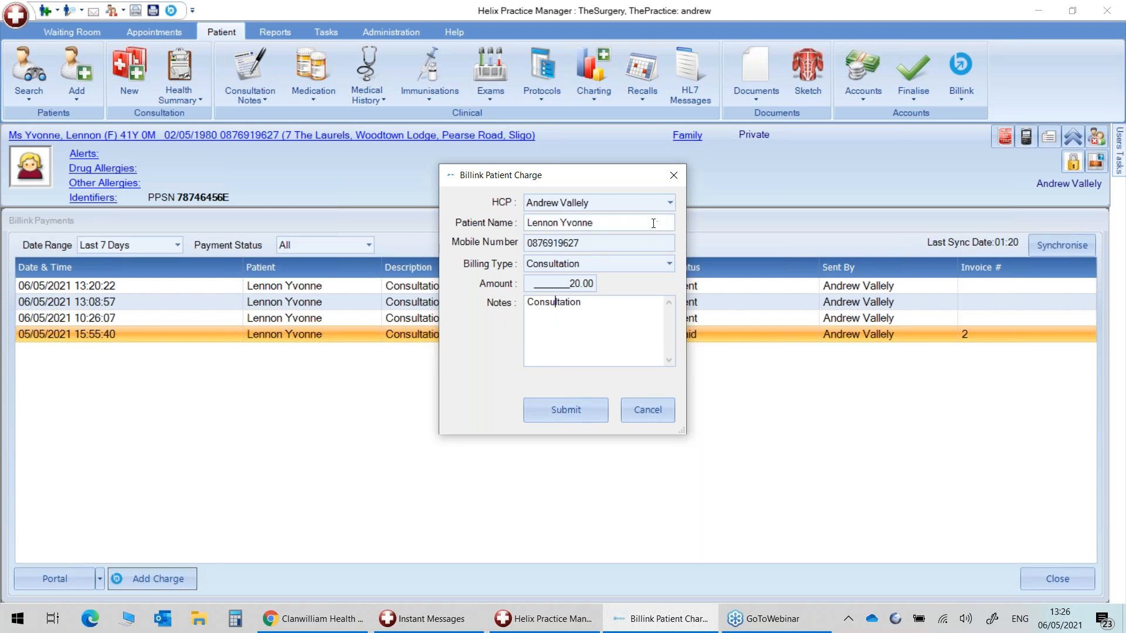
pyautogui.click(605, 313)
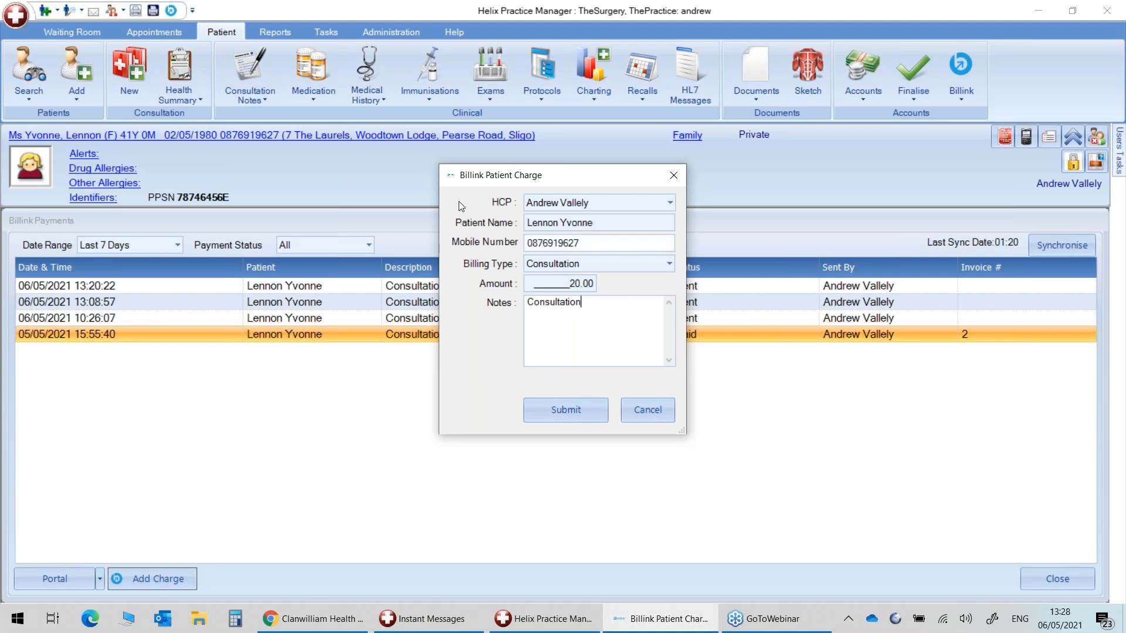
# Move the 20.00 Consultation charge form aside and cancel it without sending.
pyautogui.moveTo(571, 180); pyautogui.dragTo(525, 215)
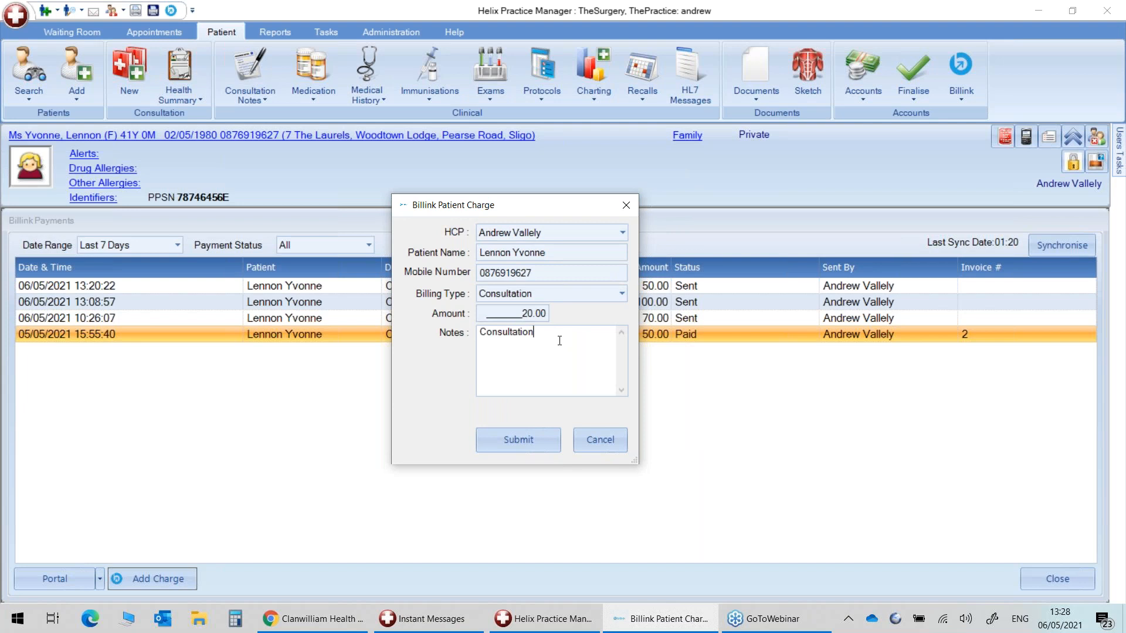
pyautogui.click(600, 438)
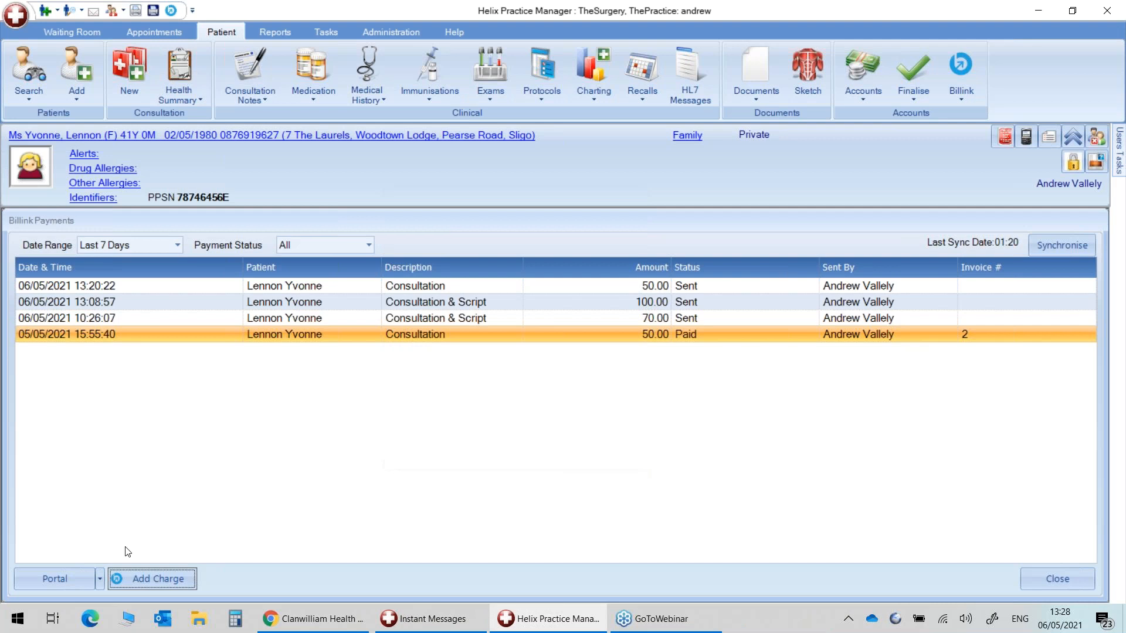
# Open the Billink Account window from the Portal menu.
pyautogui.click(100, 578)
pyautogui.click(73, 579)
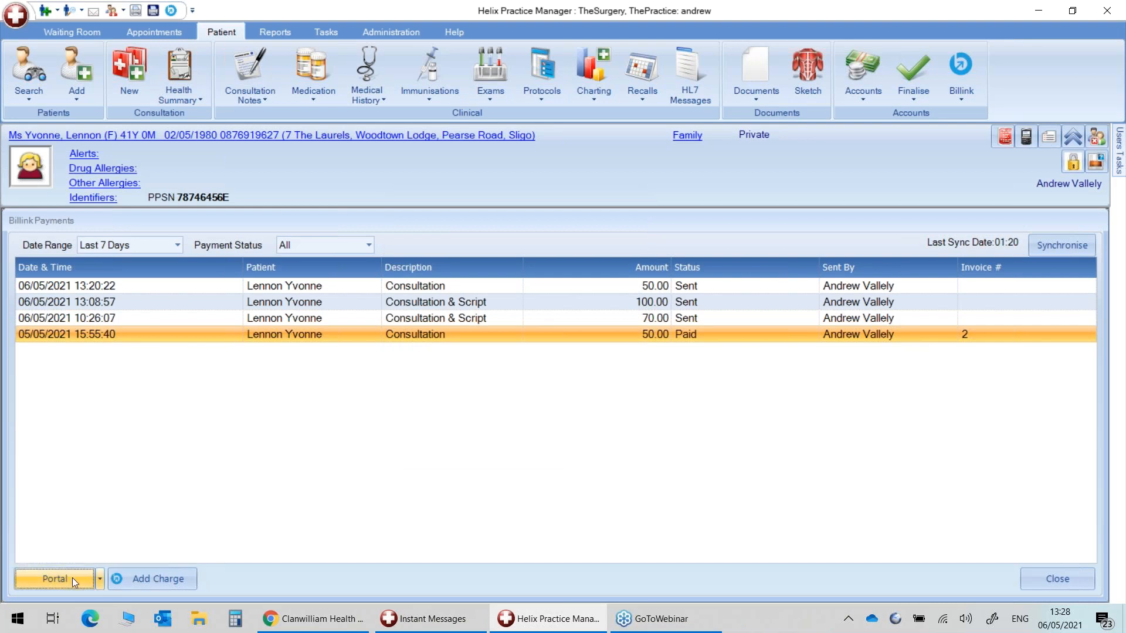
pyautogui.click(72, 578)
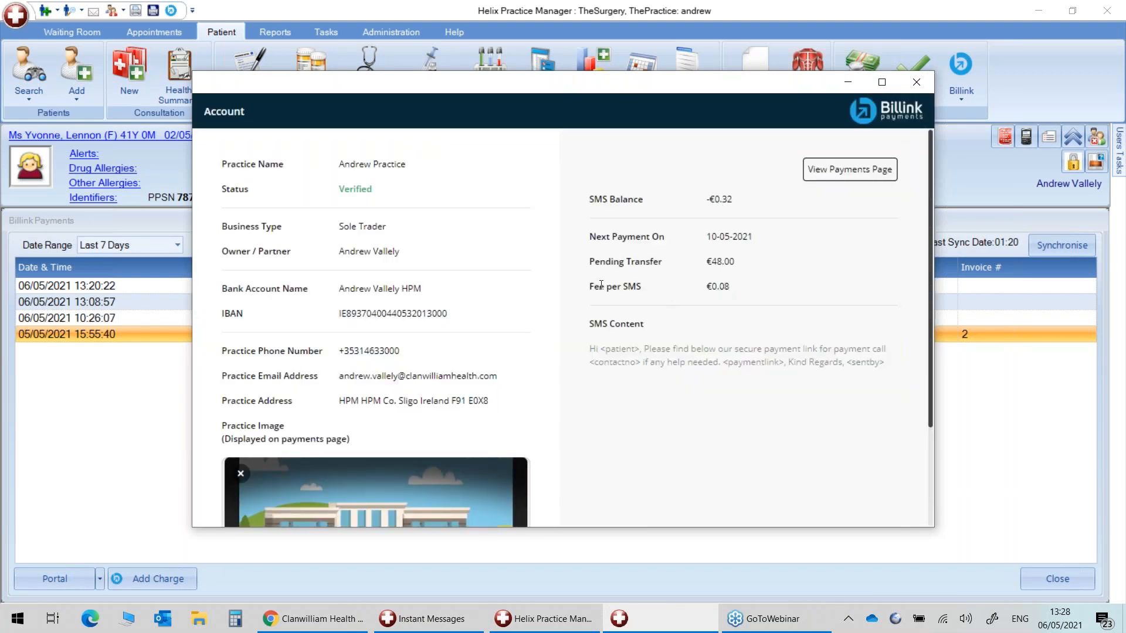
# Highlight the €0.08 Fee per SMS value, then close the account details.
pyautogui.moveTo(590, 286); pyautogui.dragTo(739, 292)
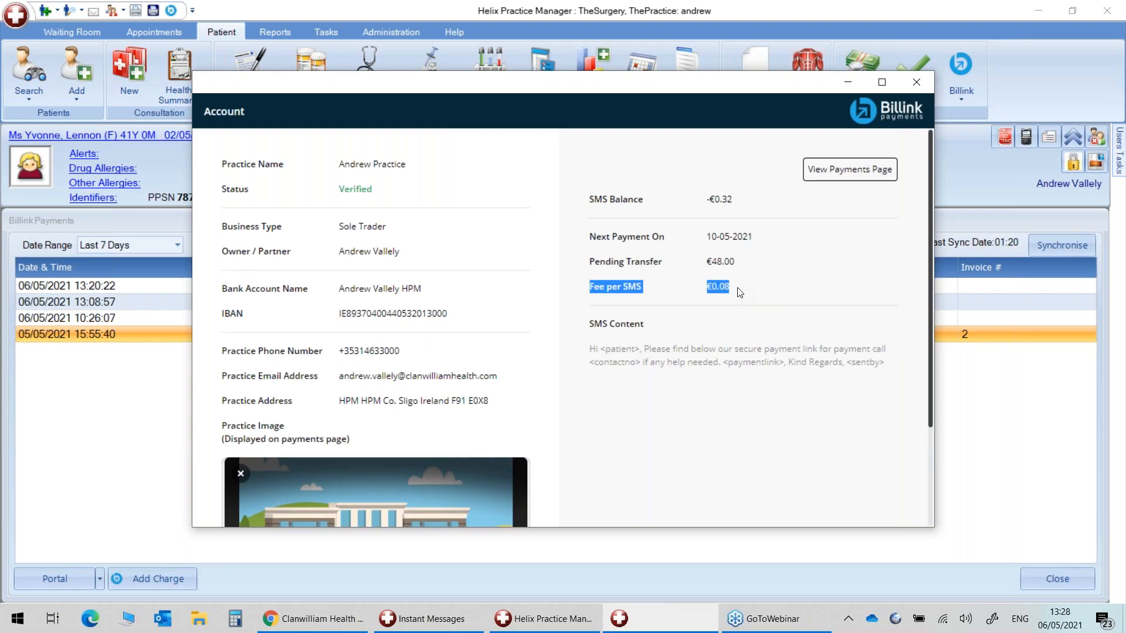
pyautogui.click(746, 298)
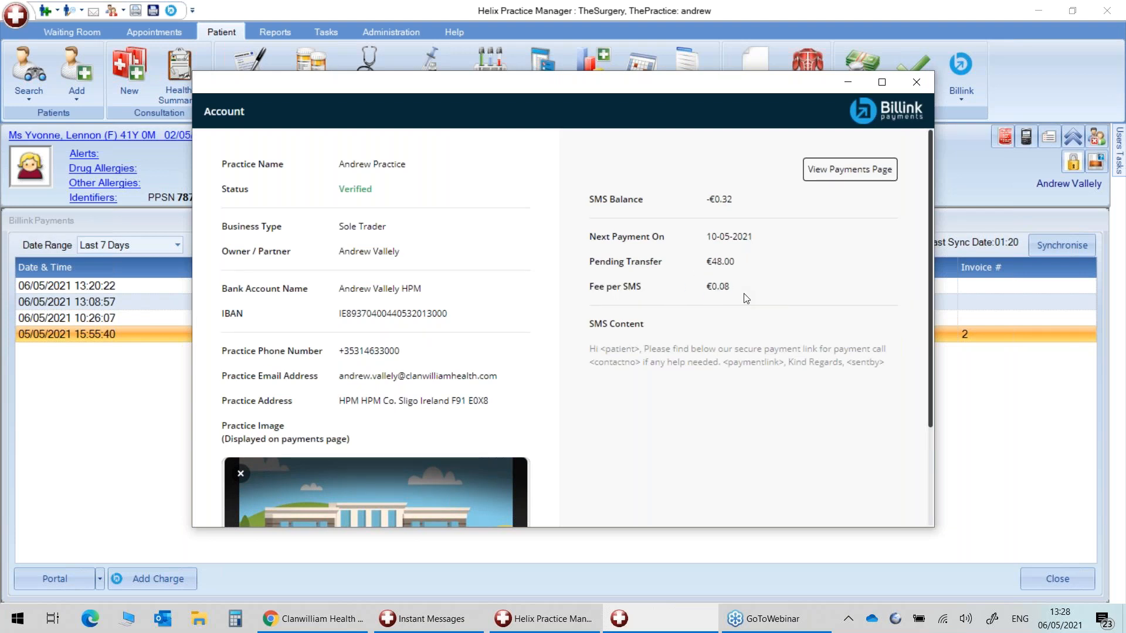
pyautogui.moveTo(592, 283); pyautogui.dragTo(737, 293)
pyautogui.click(654, 287)
pyautogui.moveTo(590, 286); pyautogui.dragTo(717, 297)
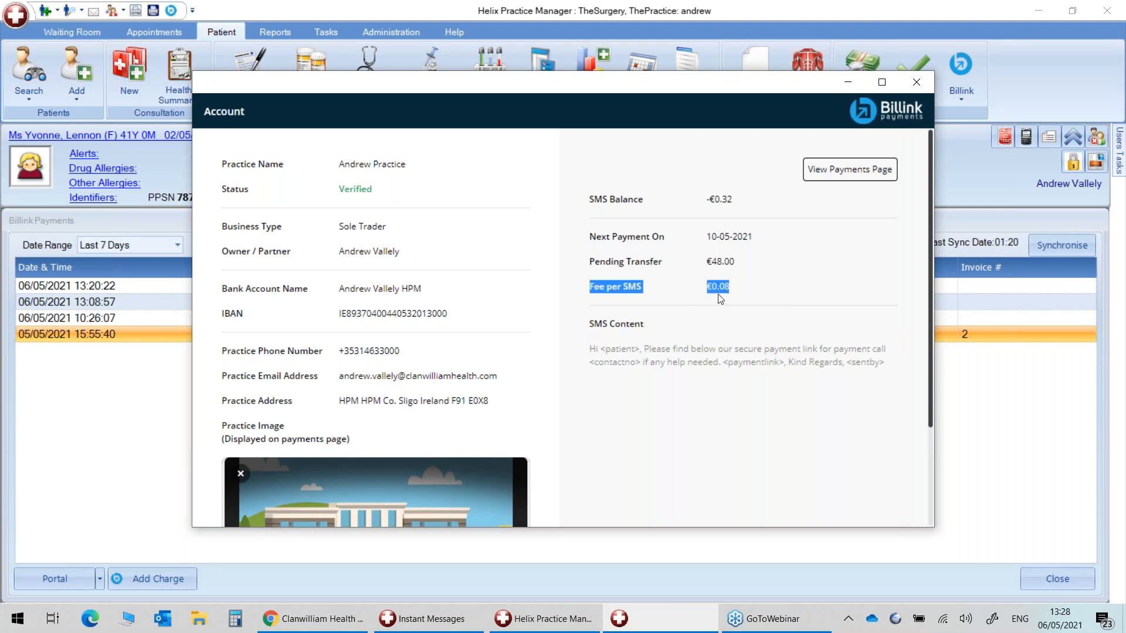
pyautogui.click(717, 289)
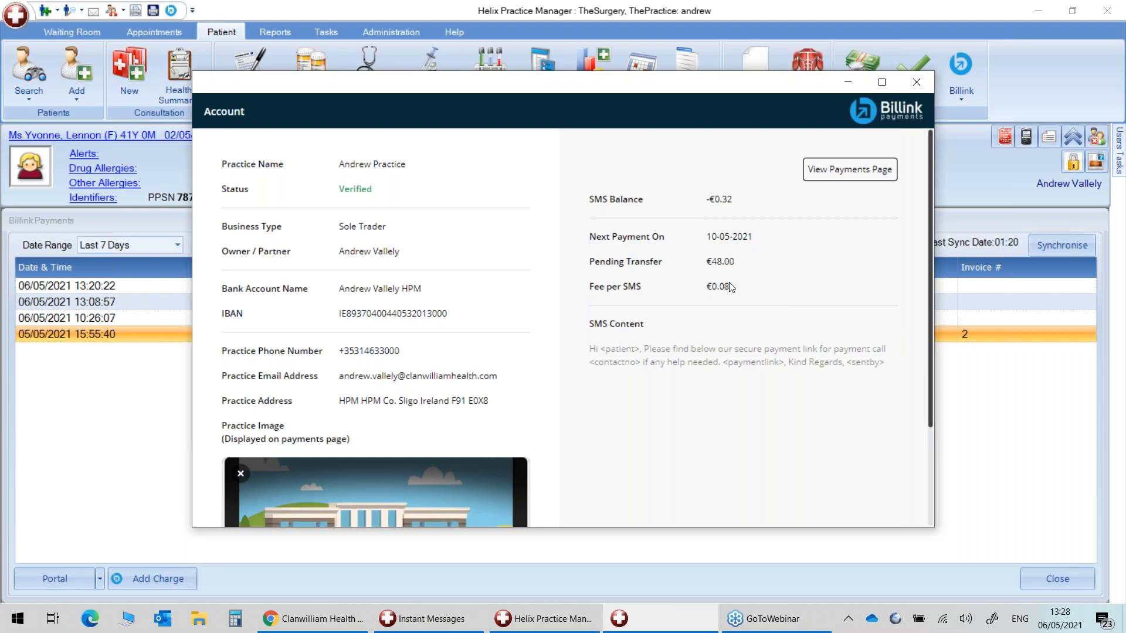
pyautogui.moveTo(728, 286); pyautogui.dragTo(586, 272)
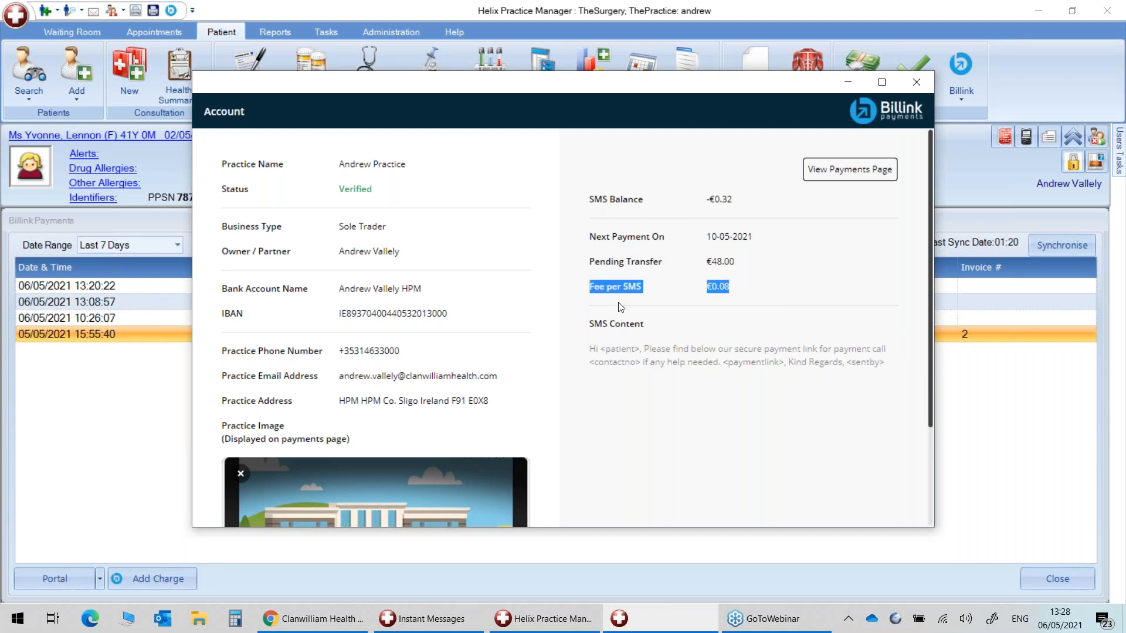
pyautogui.click(720, 302)
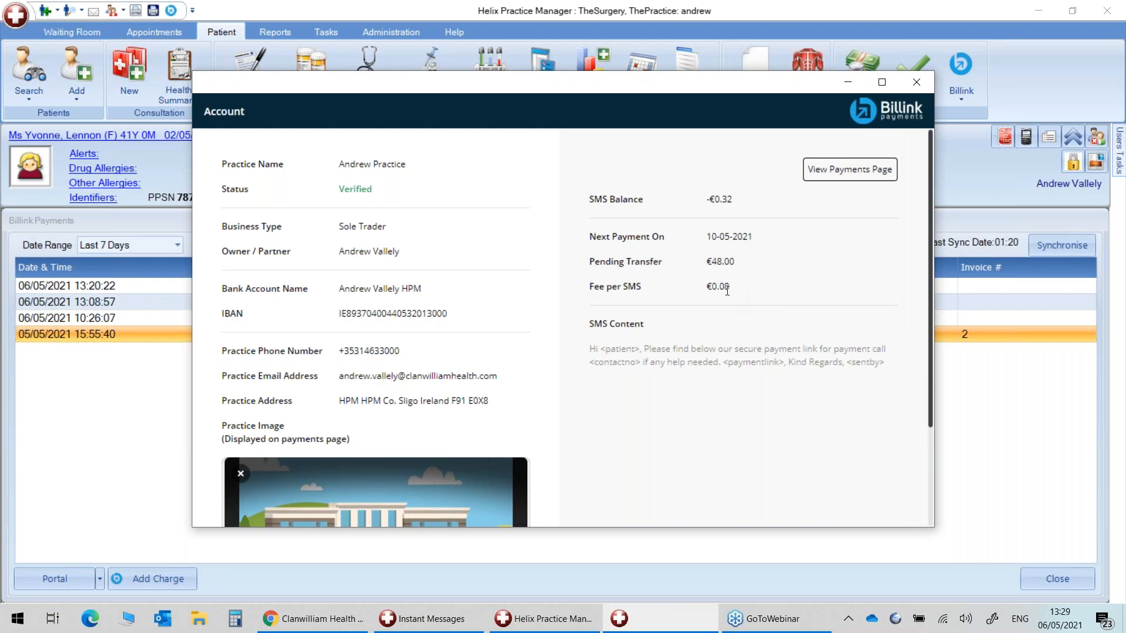
pyautogui.moveTo(723, 288)
pyautogui.mouseDown()
pyautogui.moveTo(714, 281)
pyautogui.moveTo(733, 291)
pyautogui.moveTo(716, 277)
pyautogui.mouseUp()
pyautogui.click(736, 291)
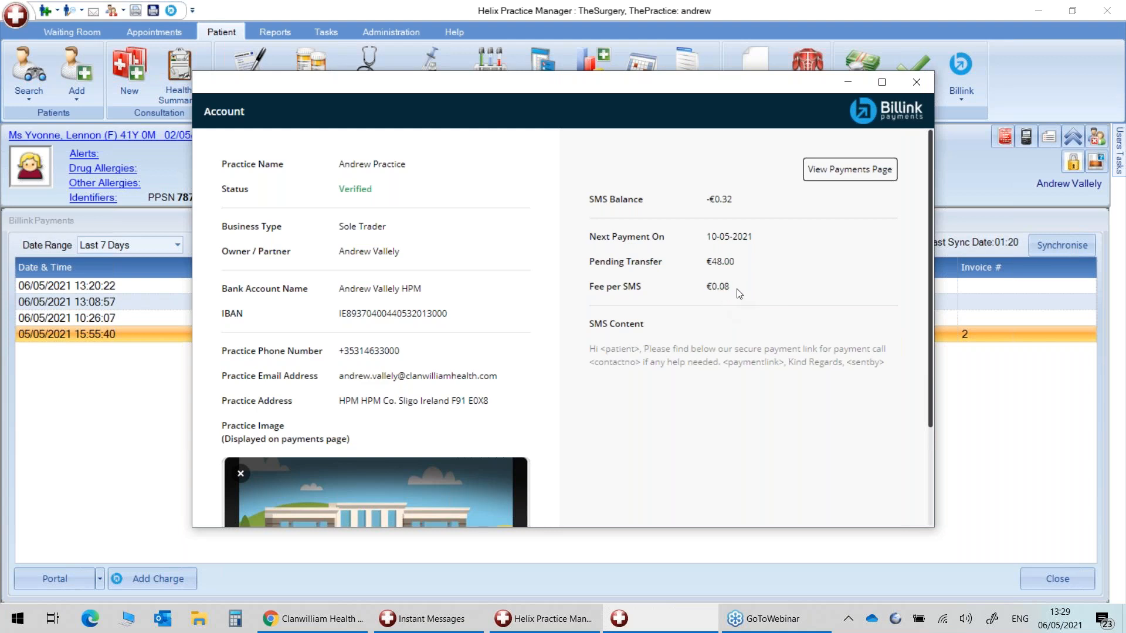
pyautogui.click(916, 84)
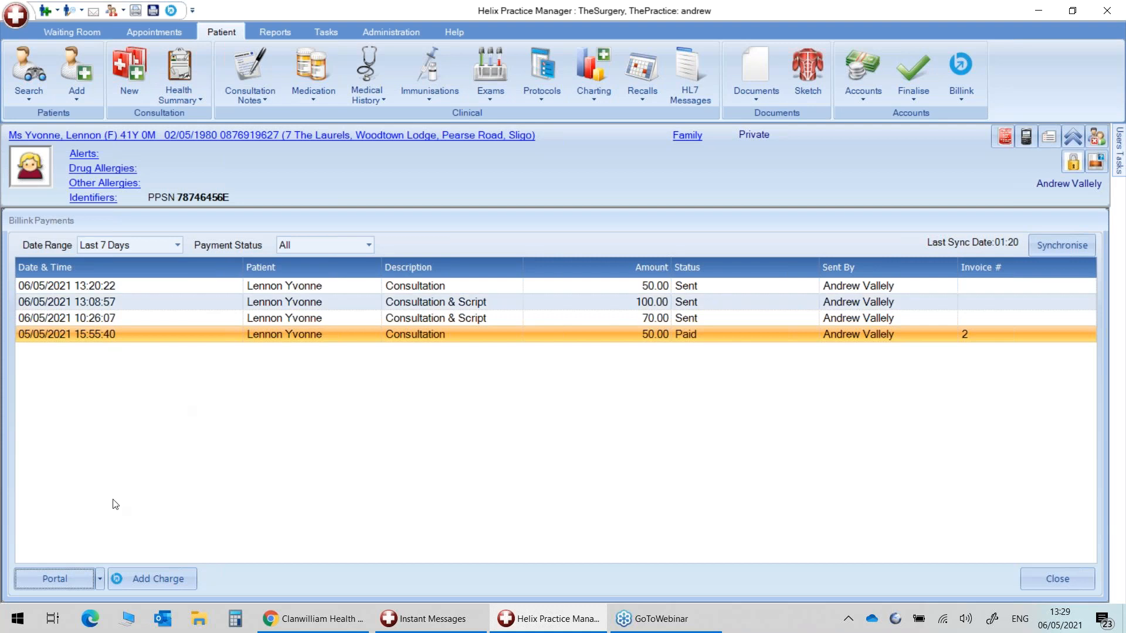
# Select the 13:20:22 Consultation and 100.00 Consultation & Script charges in the payments list.
pyautogui.click(100, 576)
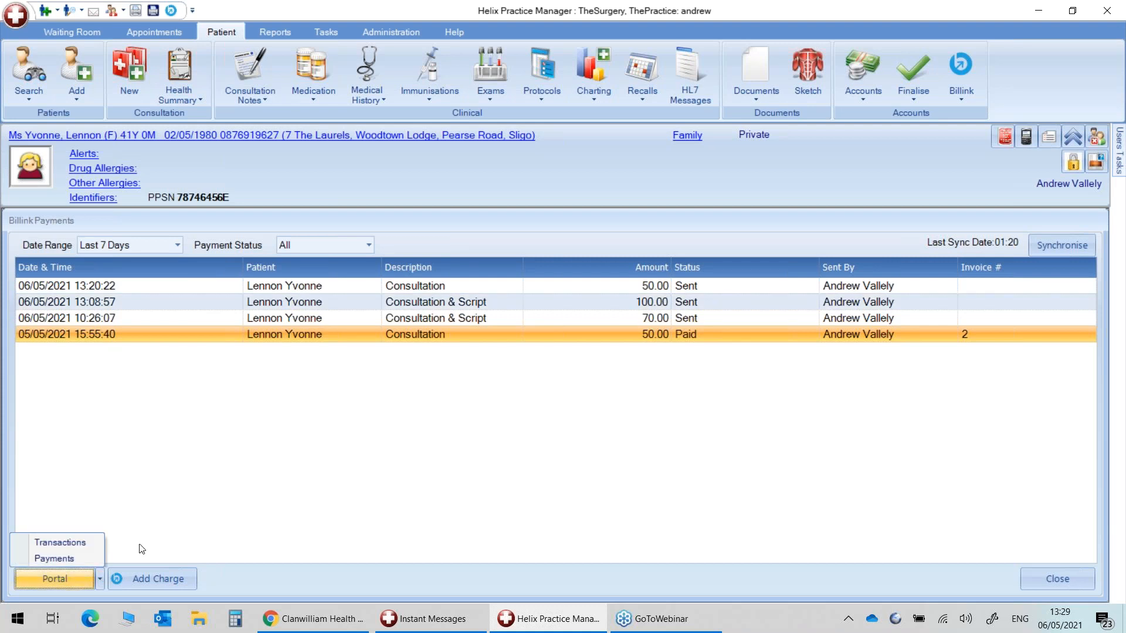
pyautogui.click(241, 496)
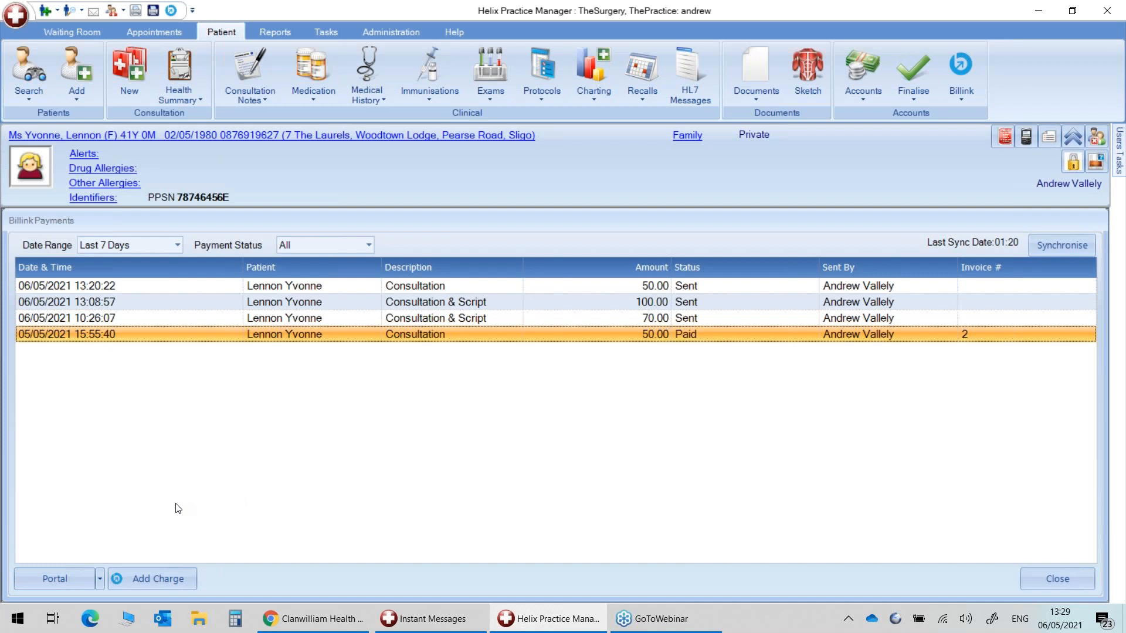
pyautogui.click(308, 286)
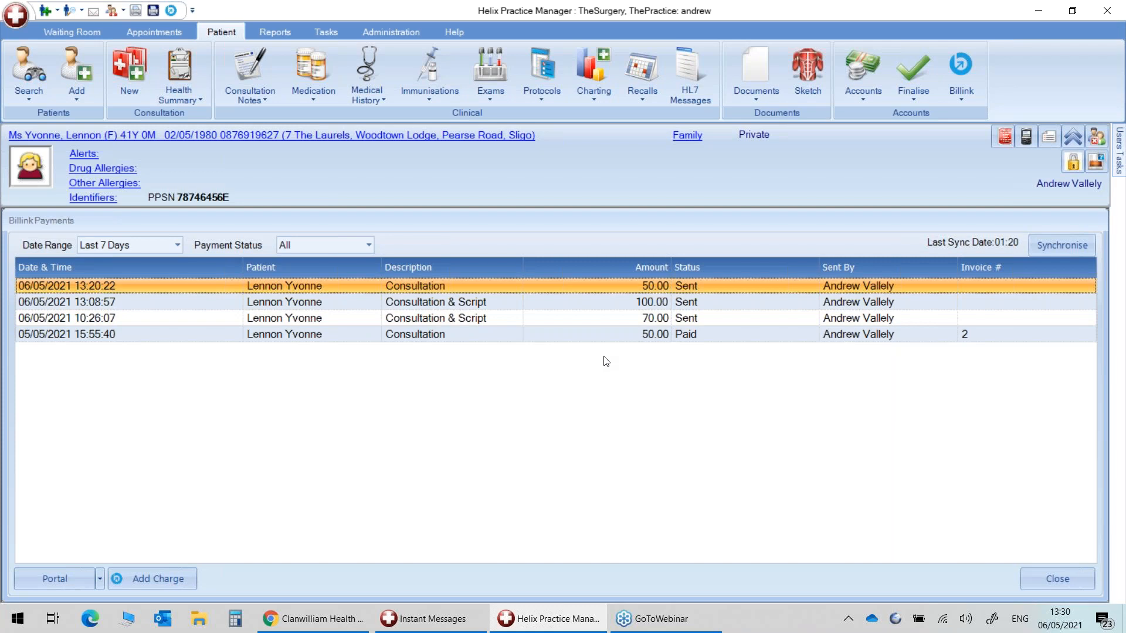
pyautogui.click(447, 306)
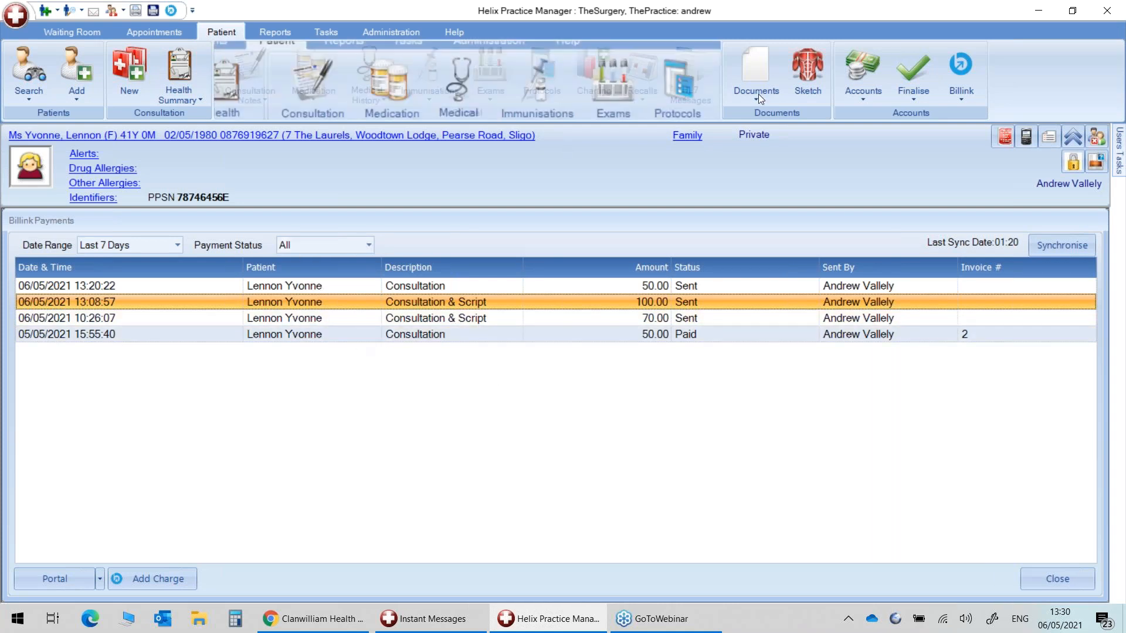
pyautogui.click(966, 95)
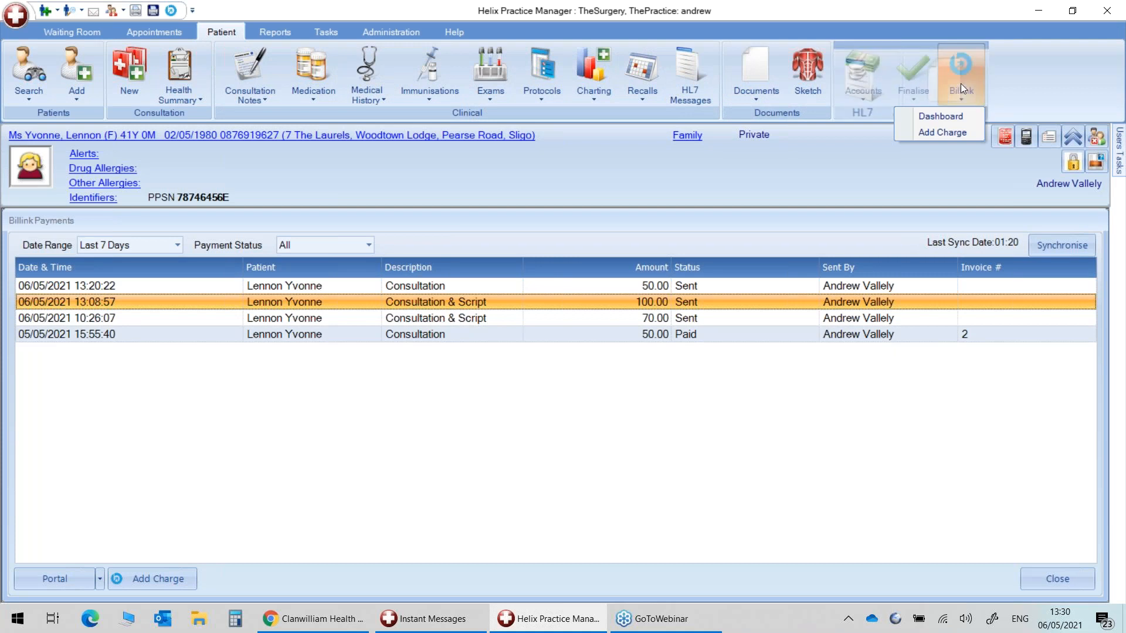
pyautogui.click(963, 115)
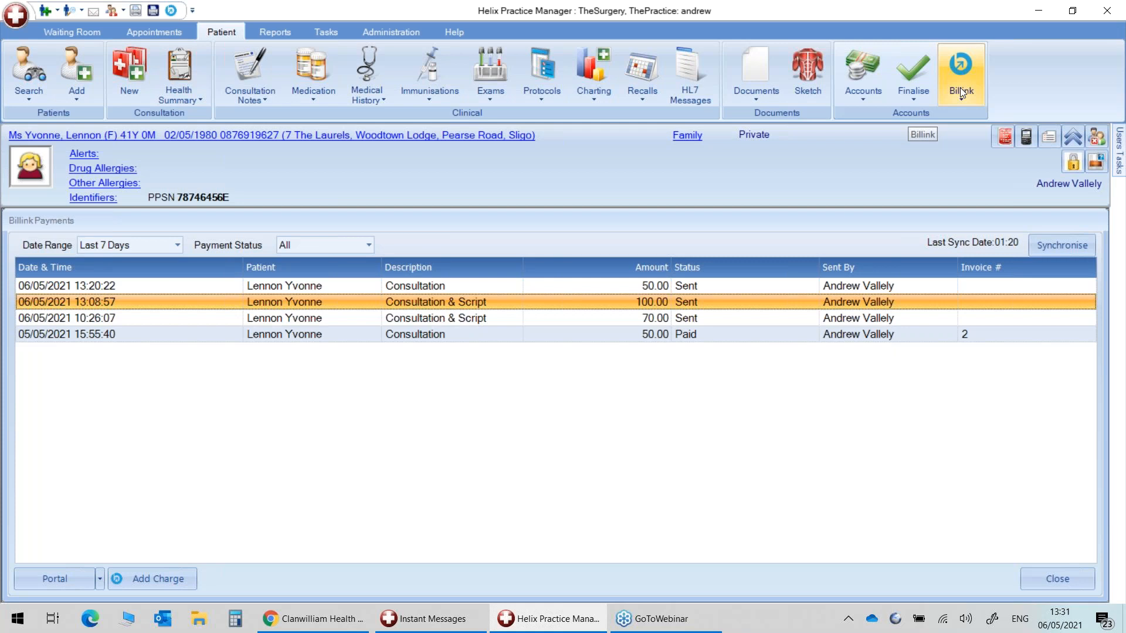
# Create a new Billink charge, change the amount to 70, and submit it.
pyautogui.click(959, 86)
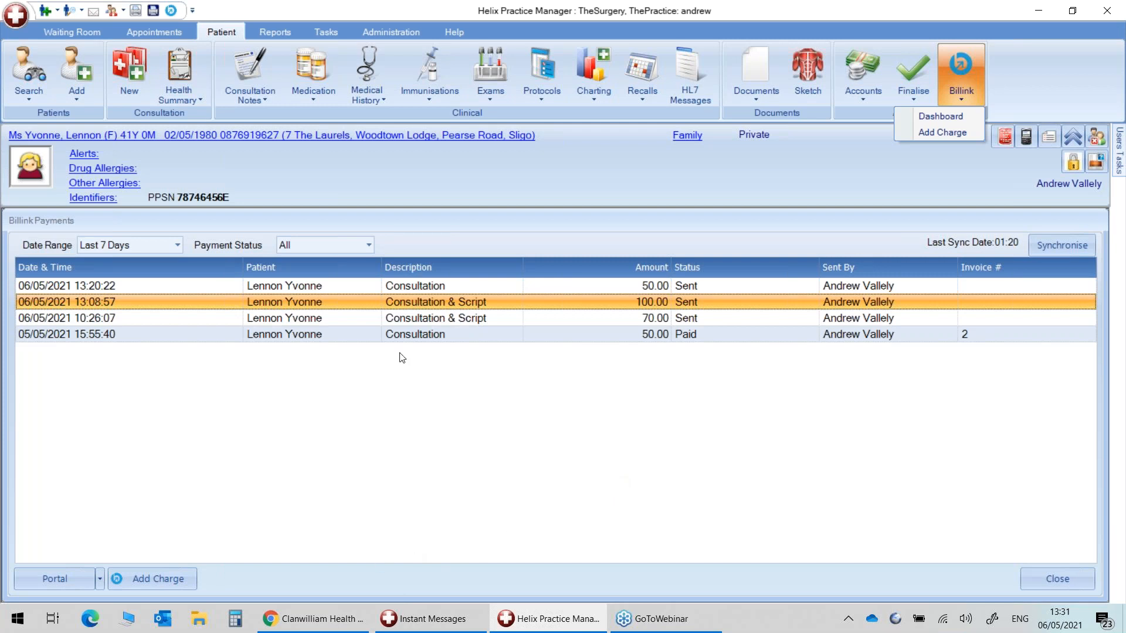
pyautogui.click(948, 134)
pyautogui.doubleClick(566, 285)
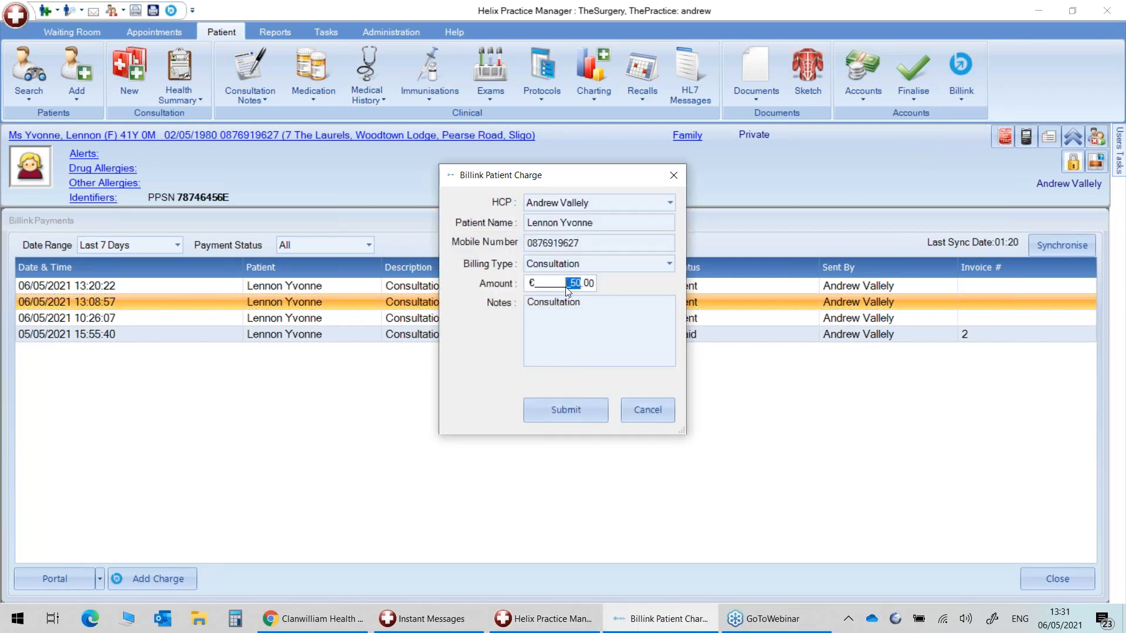
pyautogui.write('70')
pyautogui.click(580, 410)
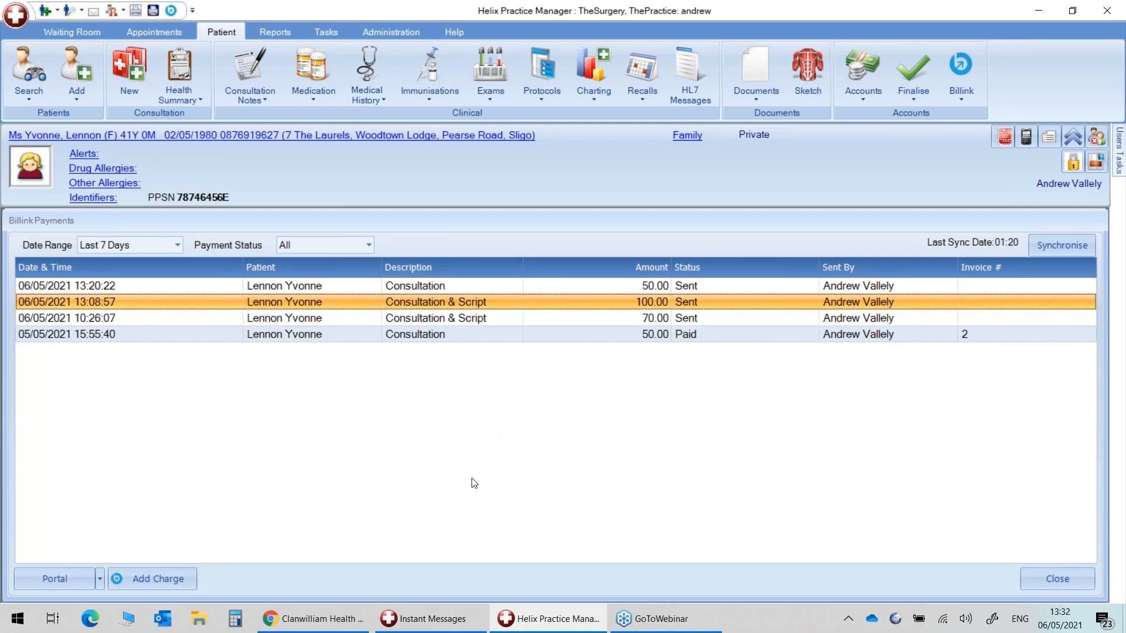
pyautogui.click(99, 578)
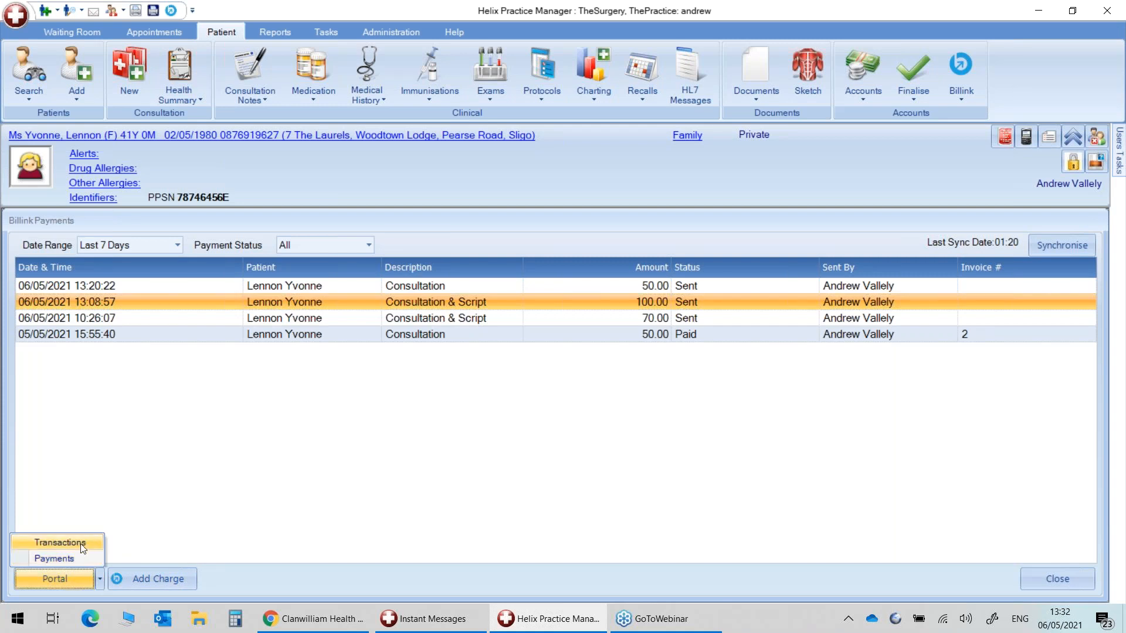
# View the pending €70.00 charge's transaction details and select the payment link in its SMS.
pyautogui.click(74, 542)
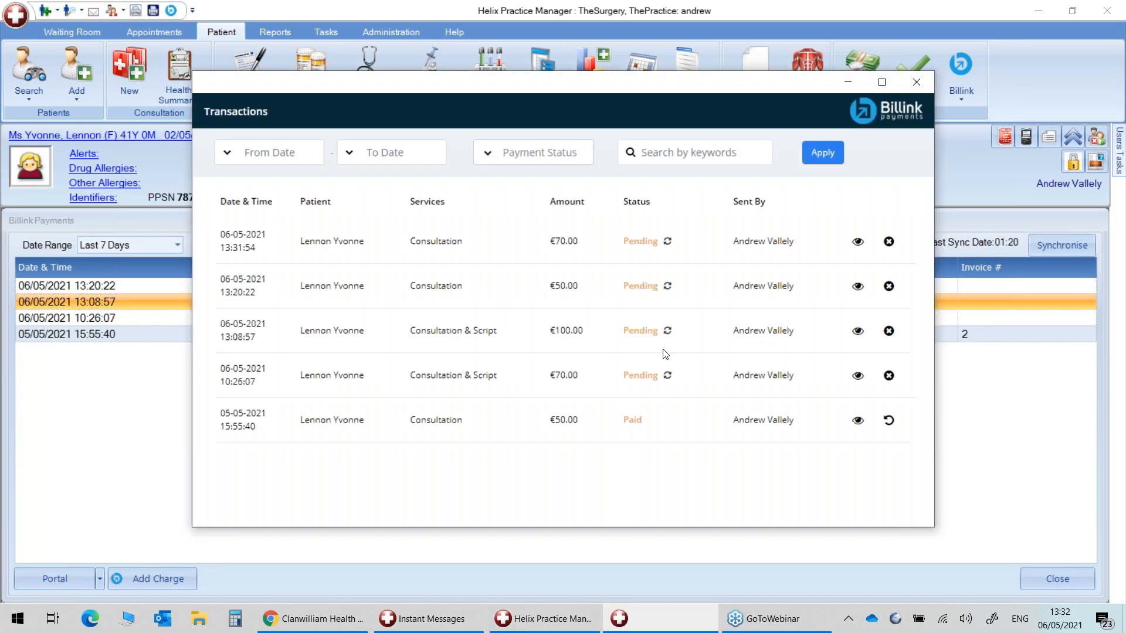
pyautogui.click(857, 243)
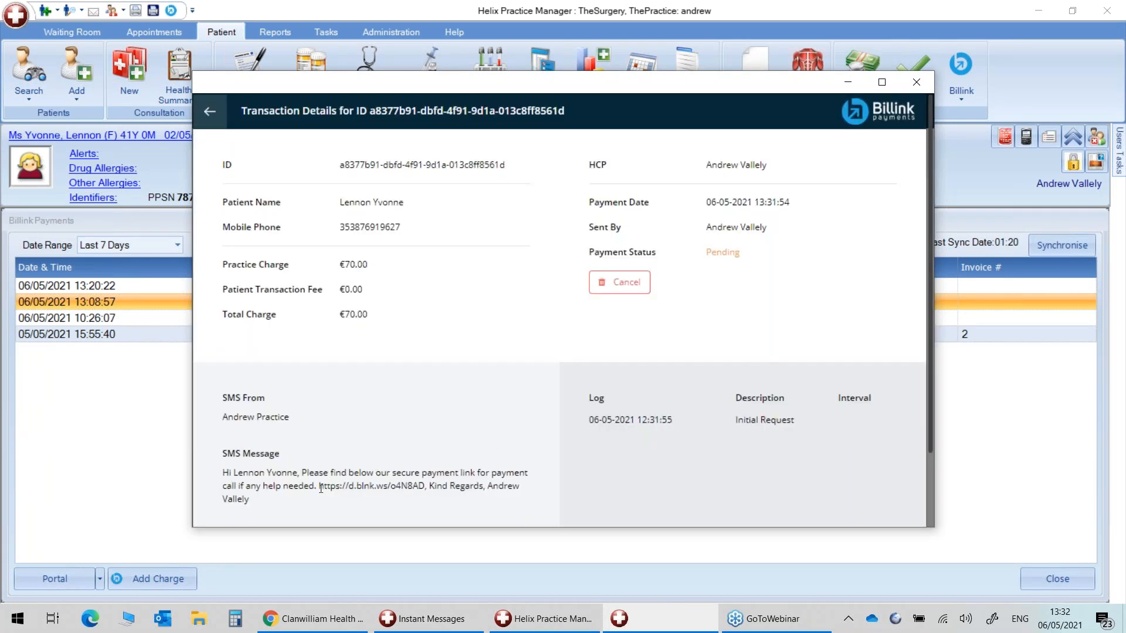
pyautogui.moveTo(320, 486); pyautogui.dragTo(425, 486)
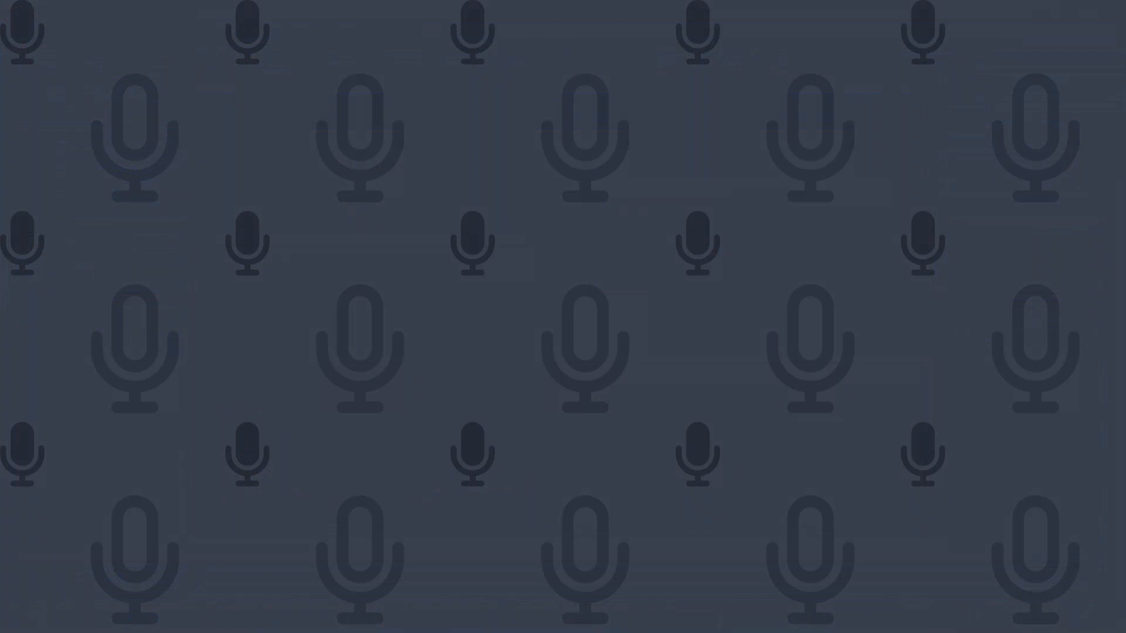